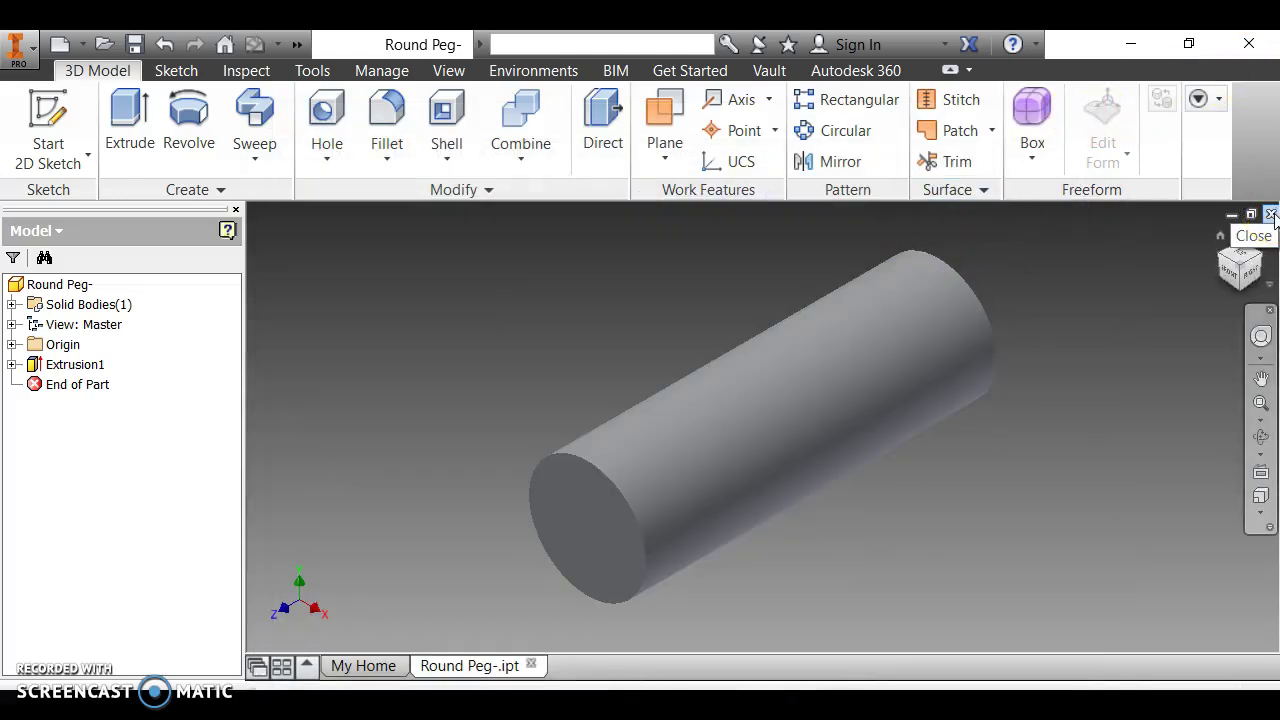
# Step: Close Round Peg-.ipt and create a new part from the English Standard (in).ipt template
pyautogui.click(1271, 215)
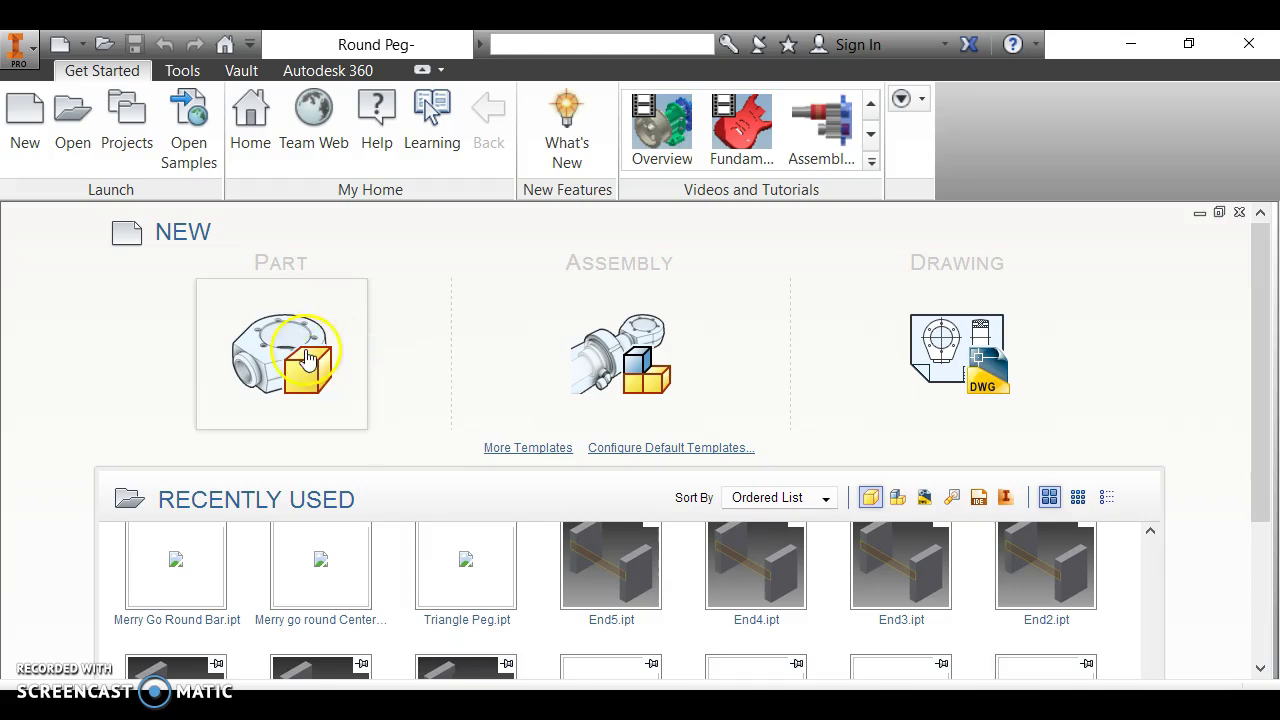
pyautogui.click(135, 135)
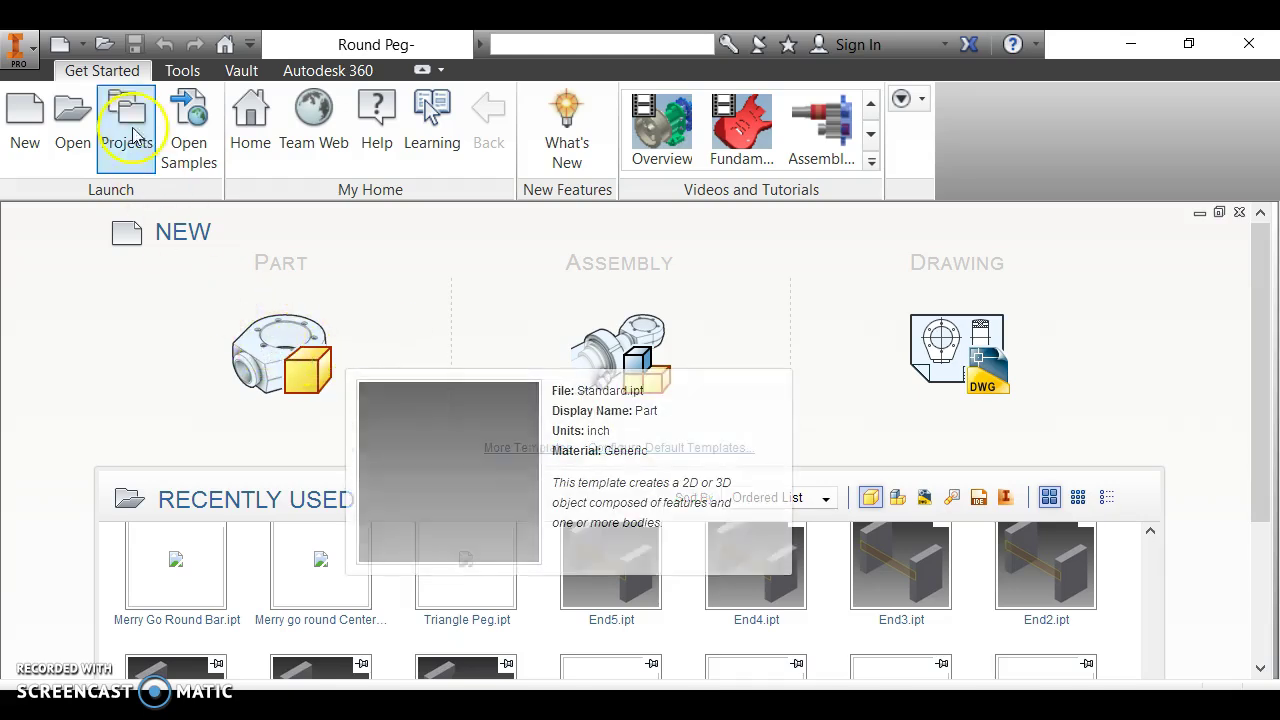
pyautogui.click(32, 118)
pyautogui.click(347, 199)
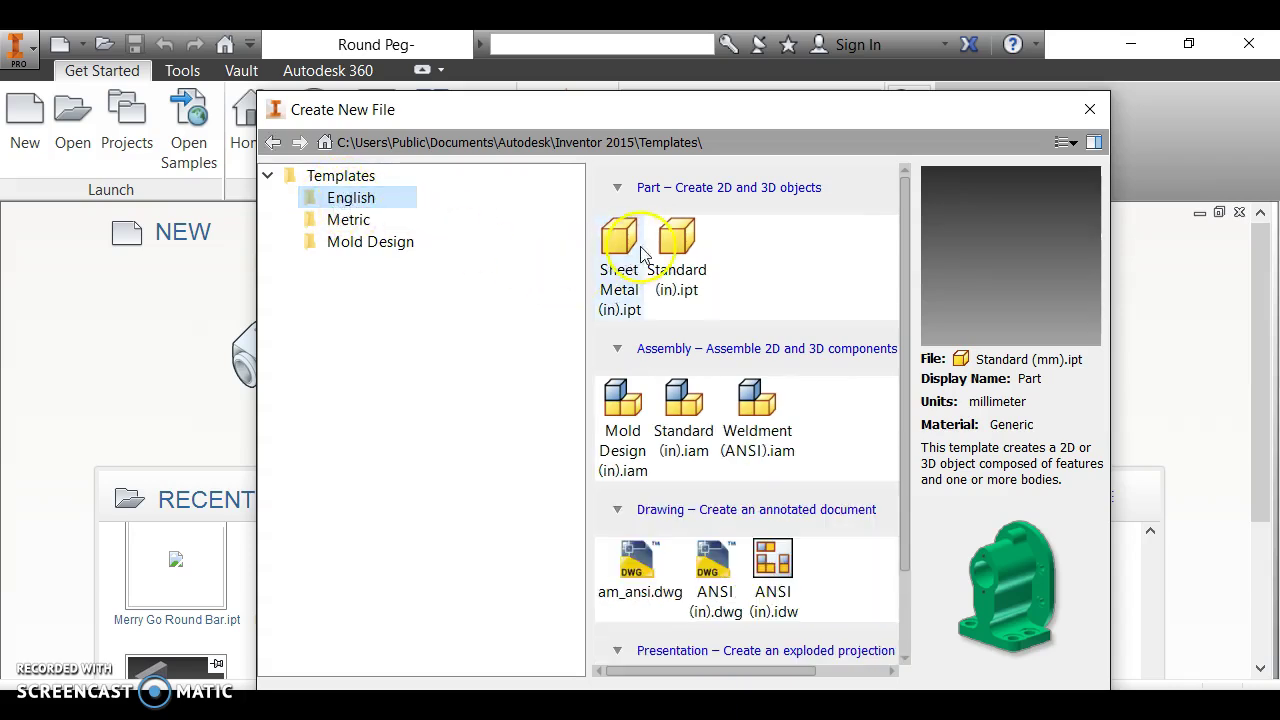
pyautogui.click(672, 248)
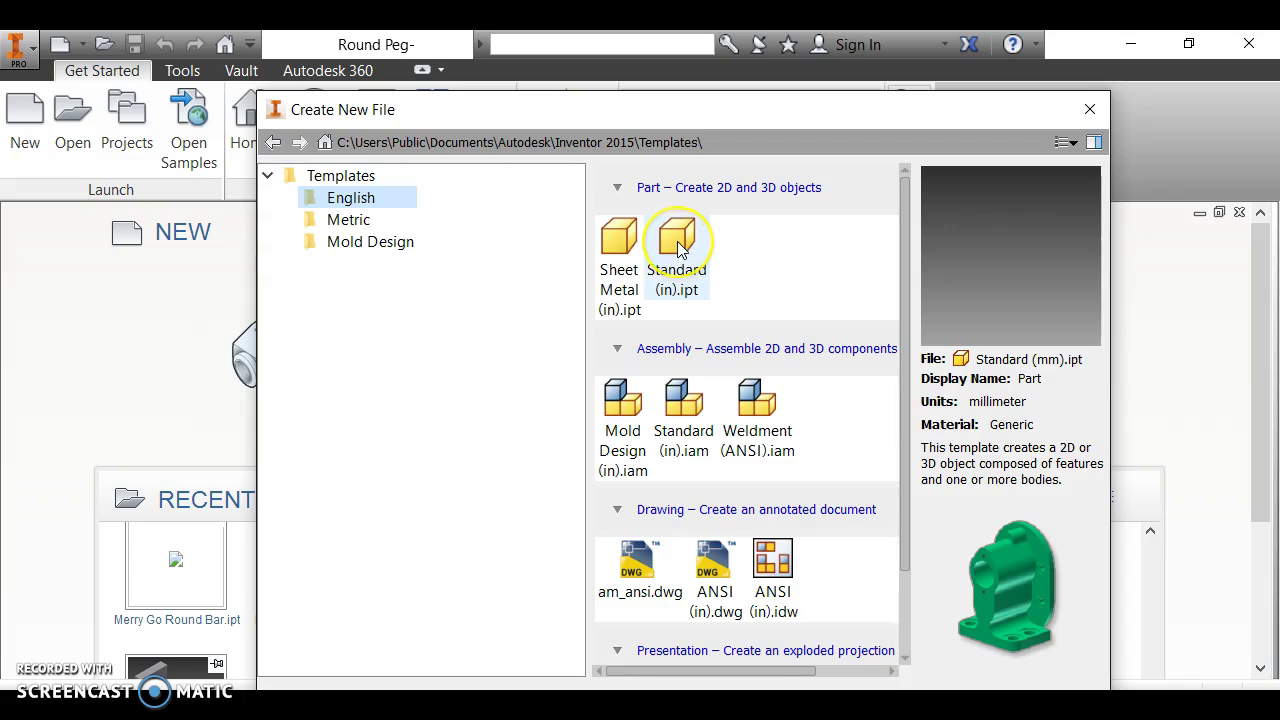
pyautogui.doubleClick(678, 249)
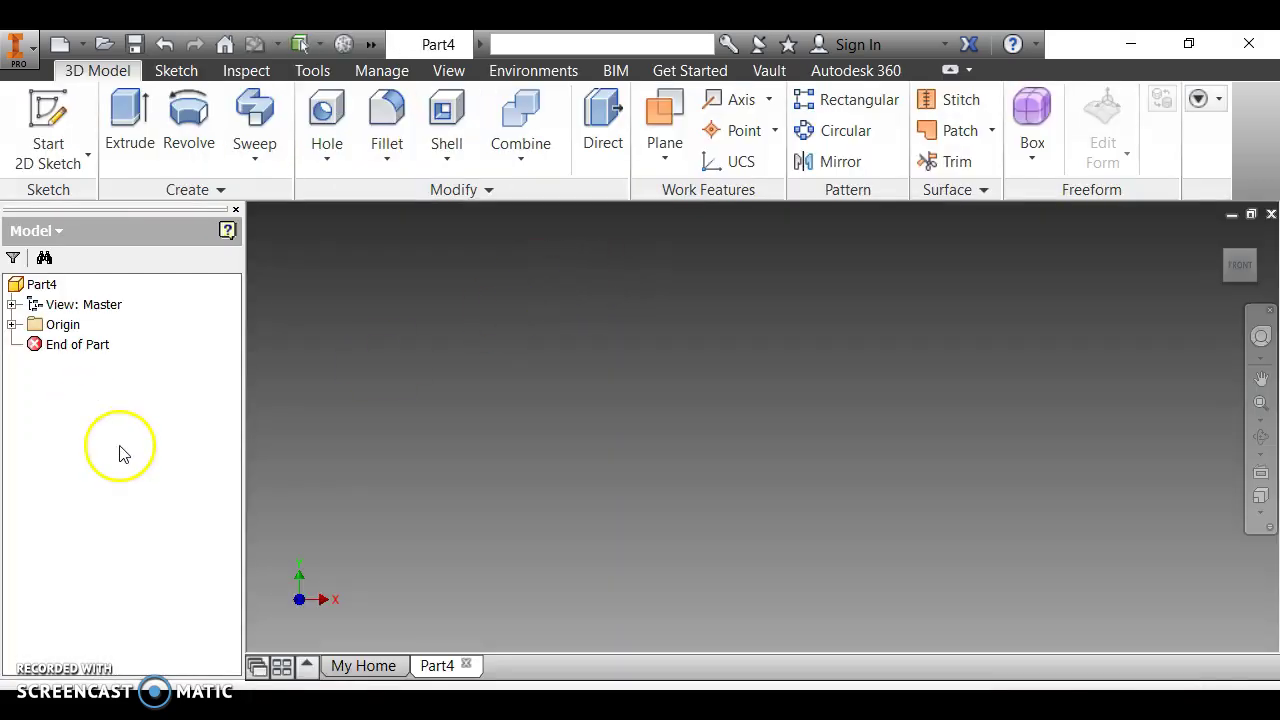
# Step: Sketch a 1 in diameter circle centred on the origin of the XY plane, then finish the sketch
pyautogui.click(55, 110)
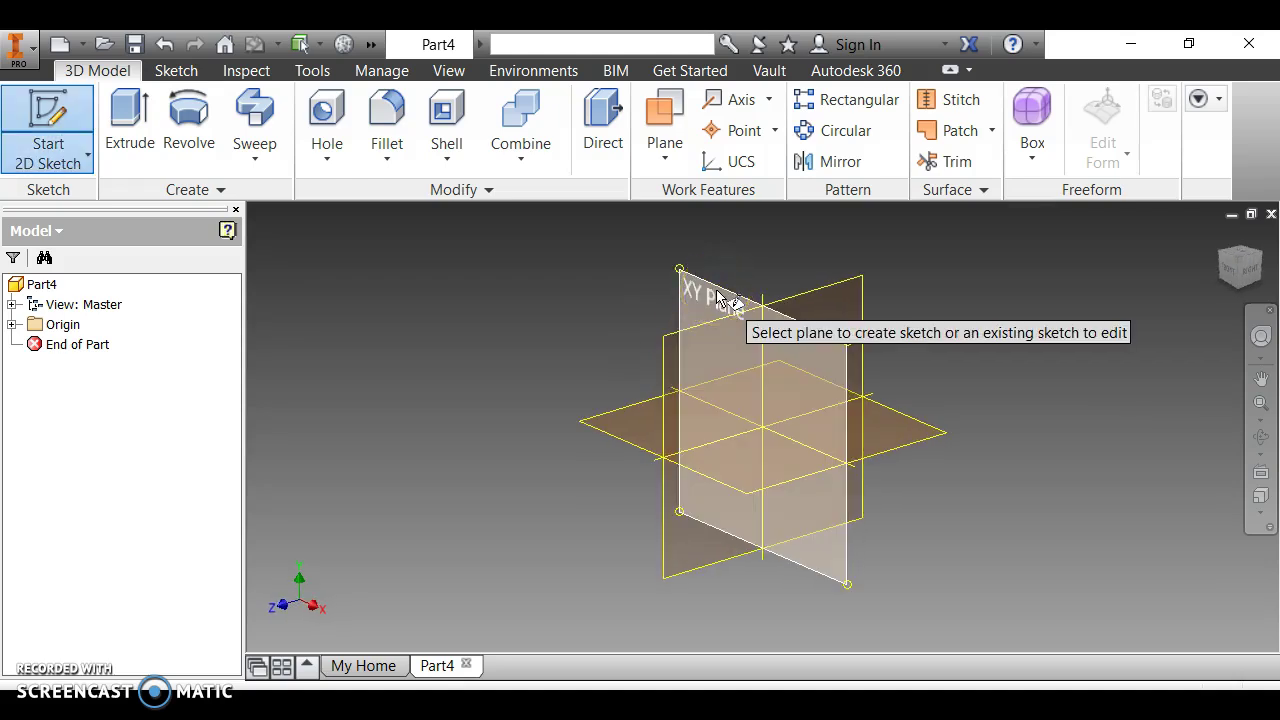
pyautogui.click(716, 296)
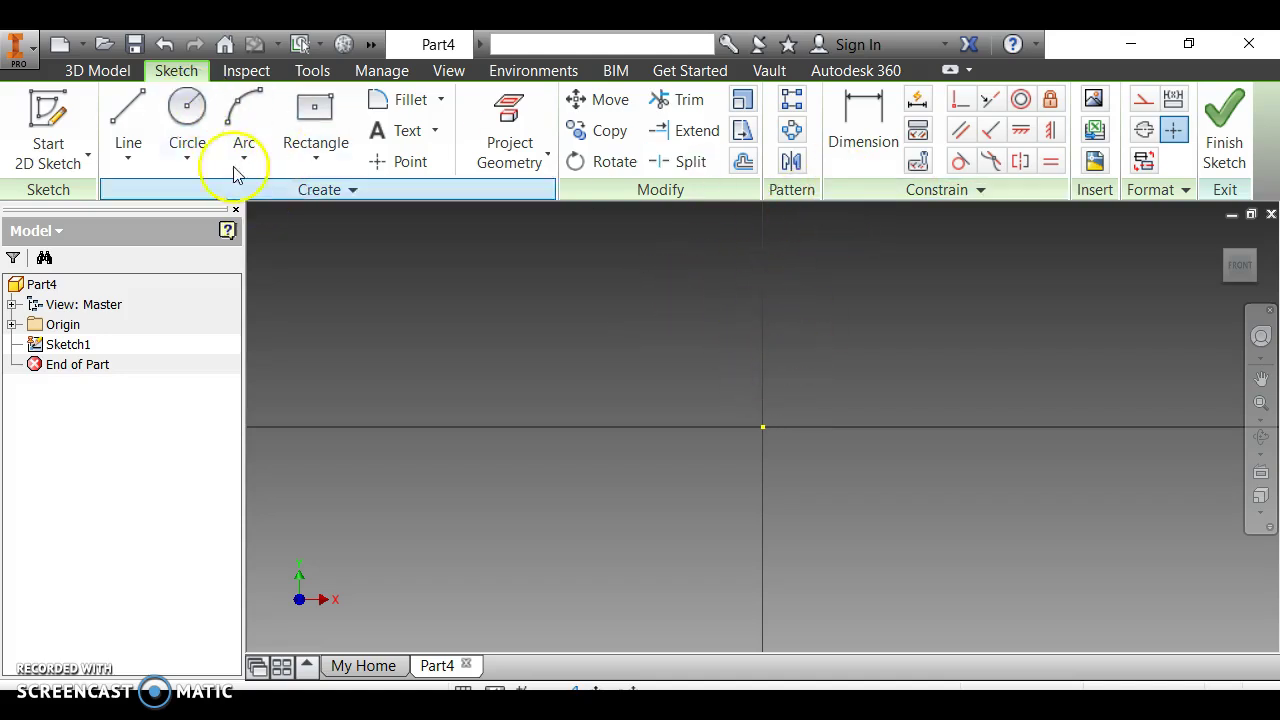
pyautogui.click(187, 105)
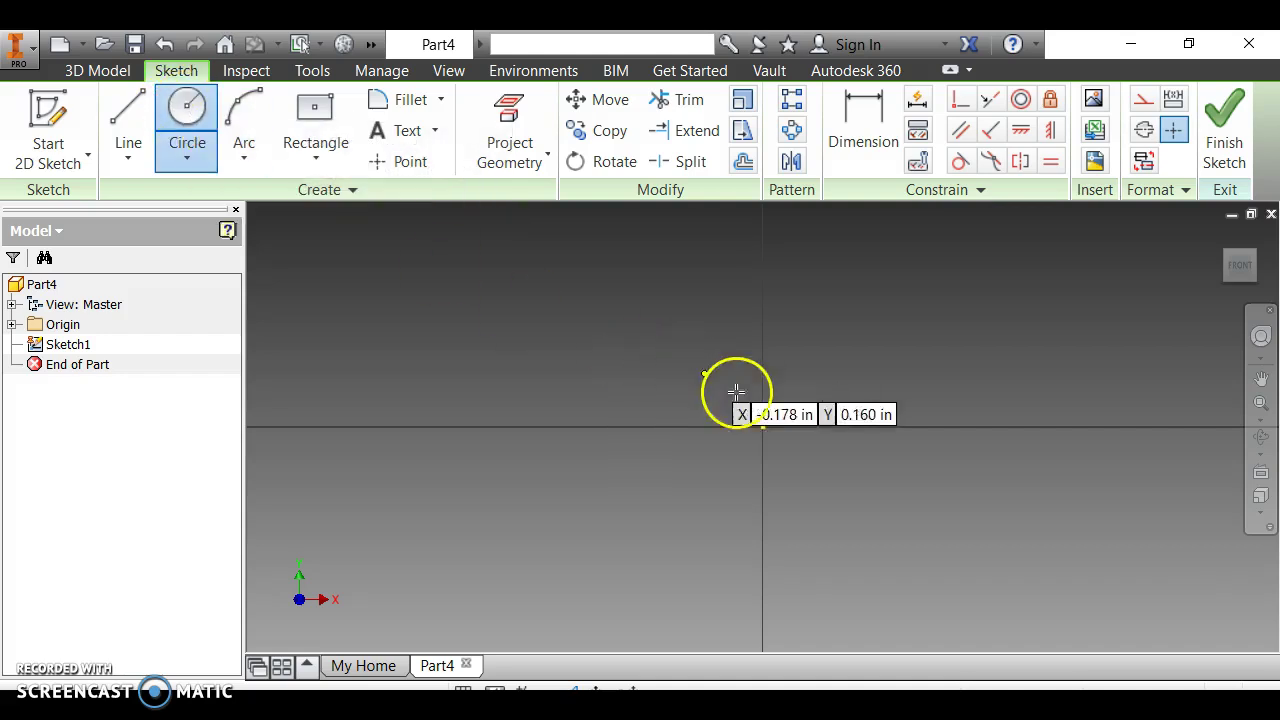
pyautogui.click(762, 427)
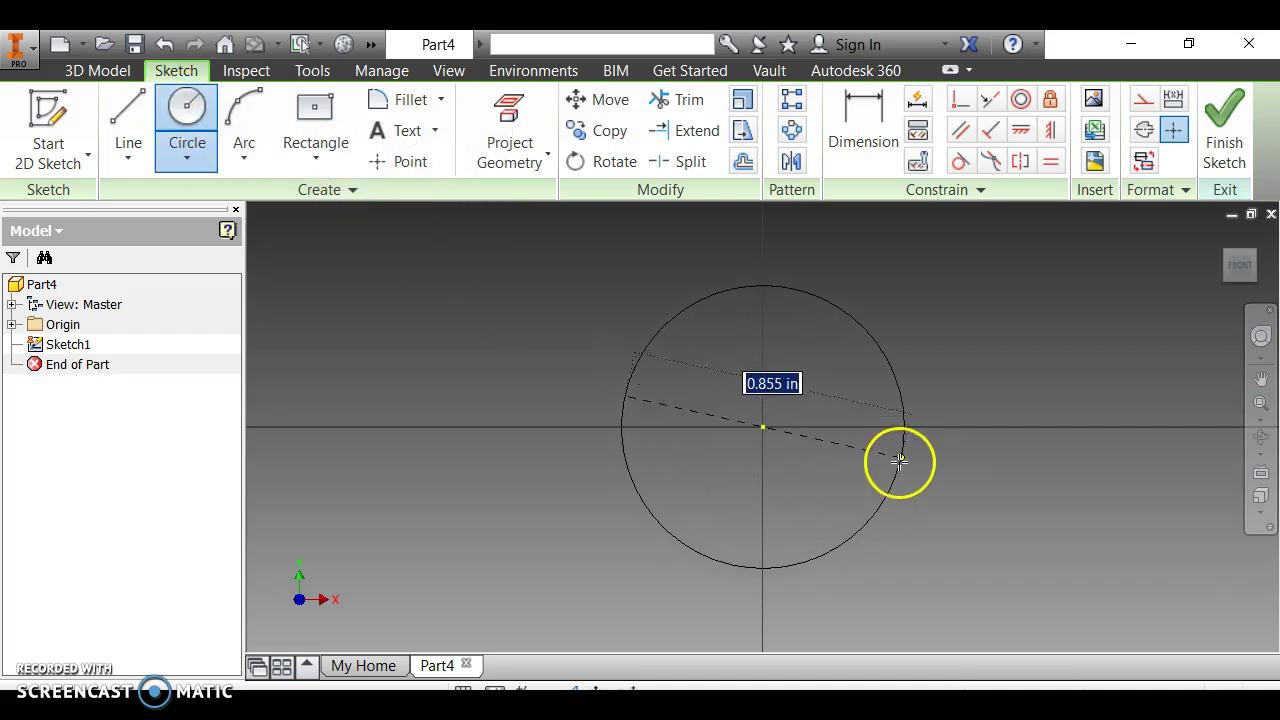
pyautogui.write('1')
pyautogui.press('Return')
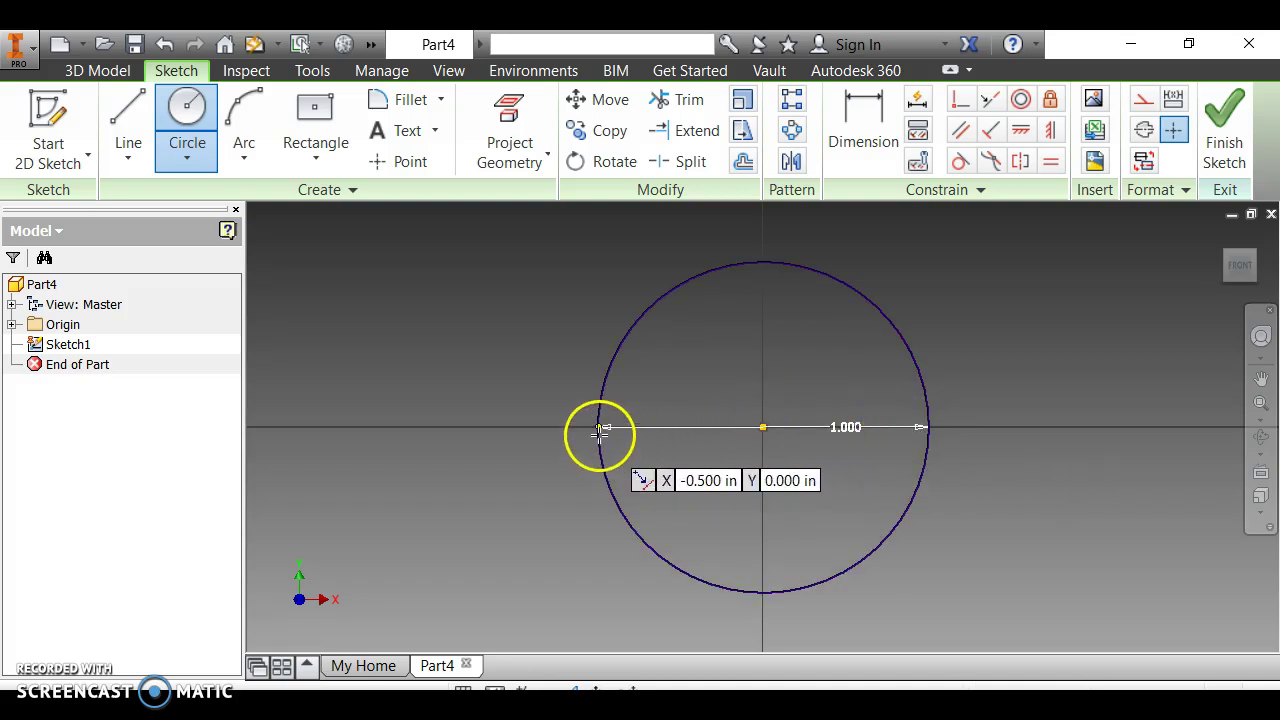
pyautogui.click(1228, 120)
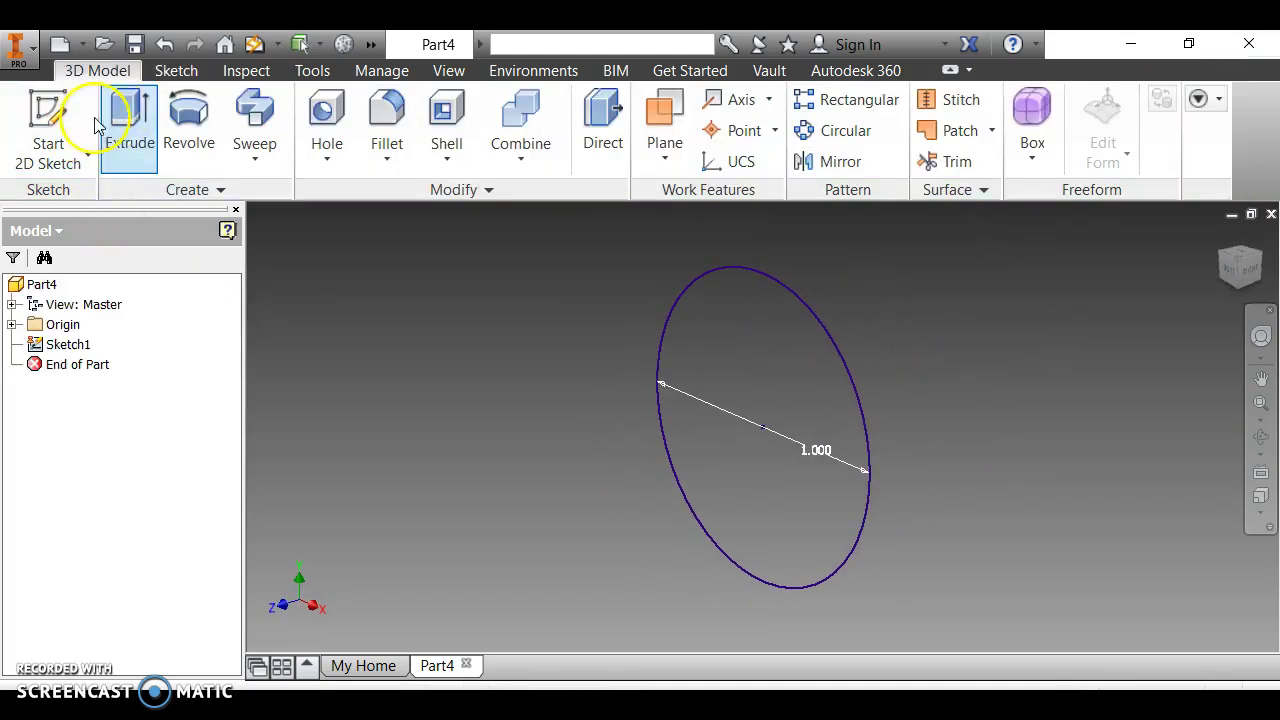
# Step: Extrude the 1 in circle 3 in into a cylinder and return to the home view
pyautogui.click(125, 120)
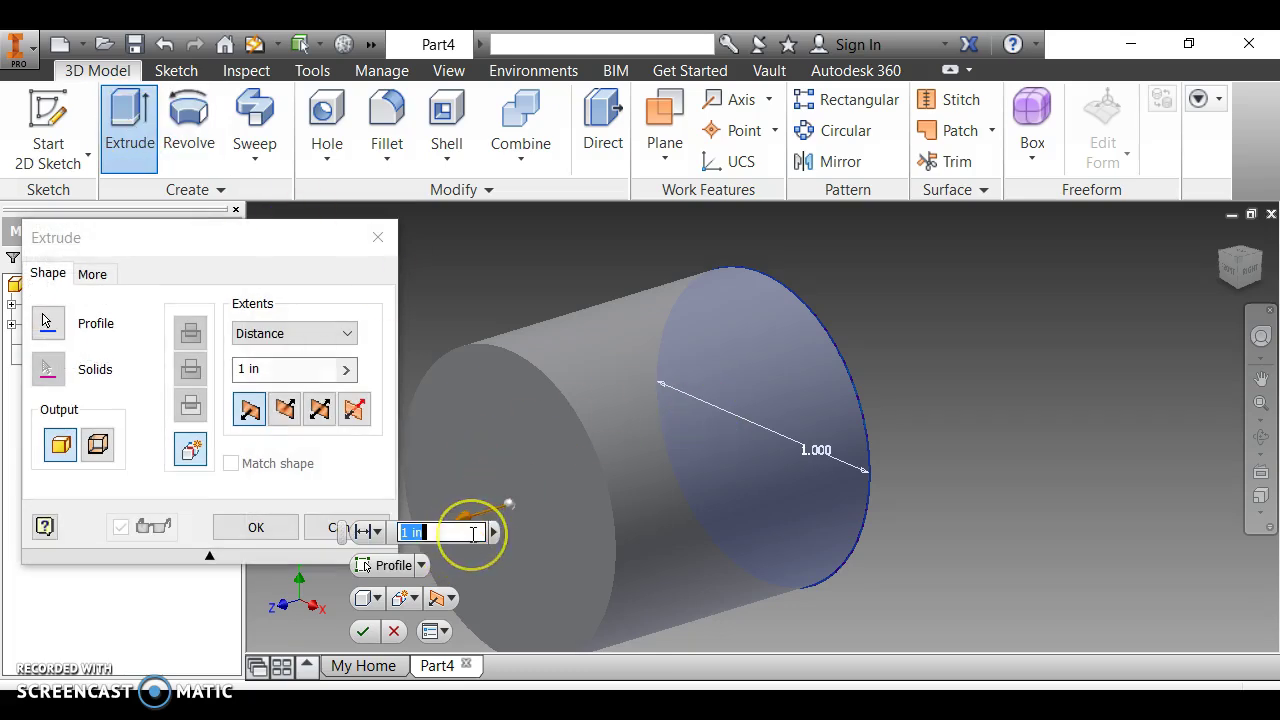
pyautogui.write('3')
pyautogui.press('Return')
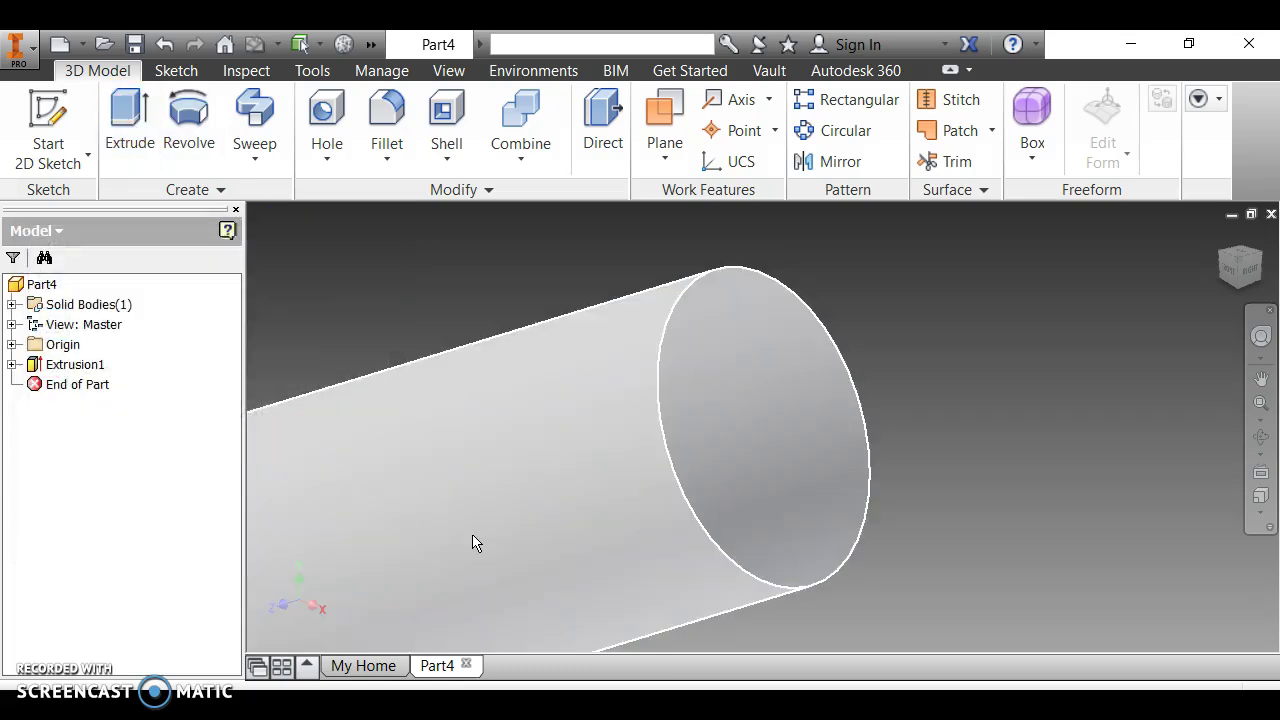
pyautogui.click(1220, 239)
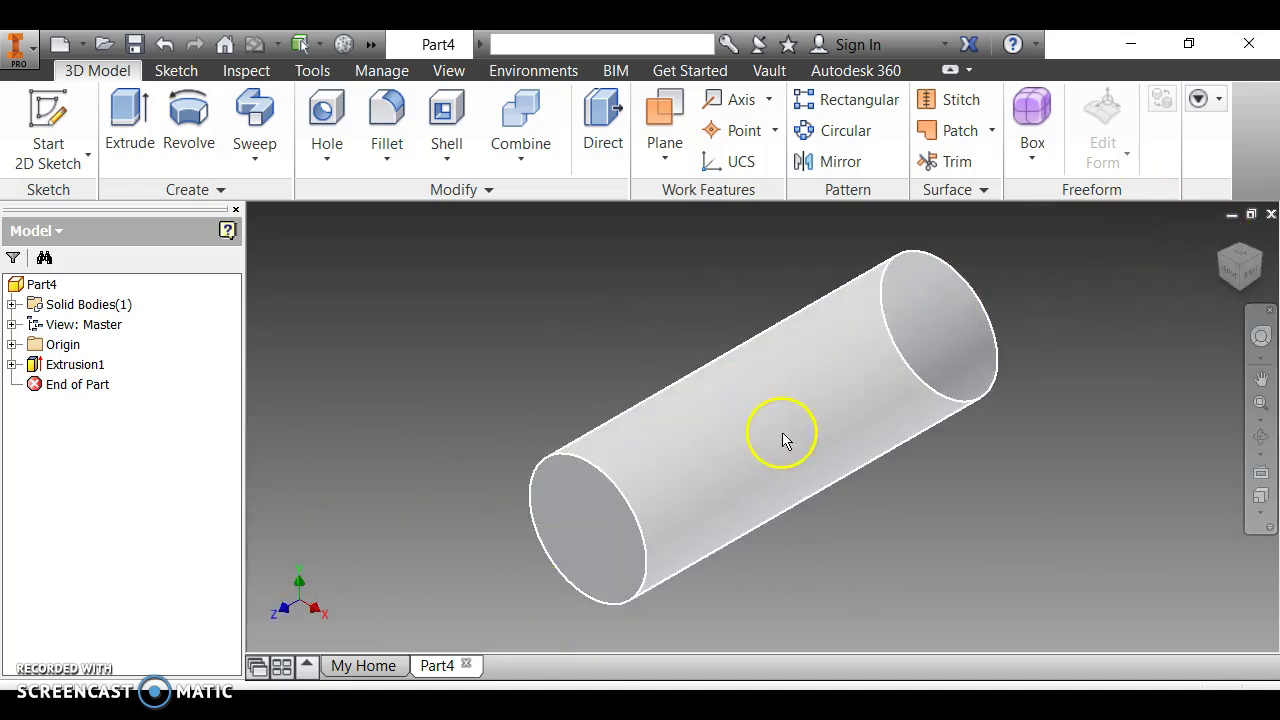
# Step: Save the cylinder part as Round Peg-, replacing the existing file
pyautogui.click(135, 45)
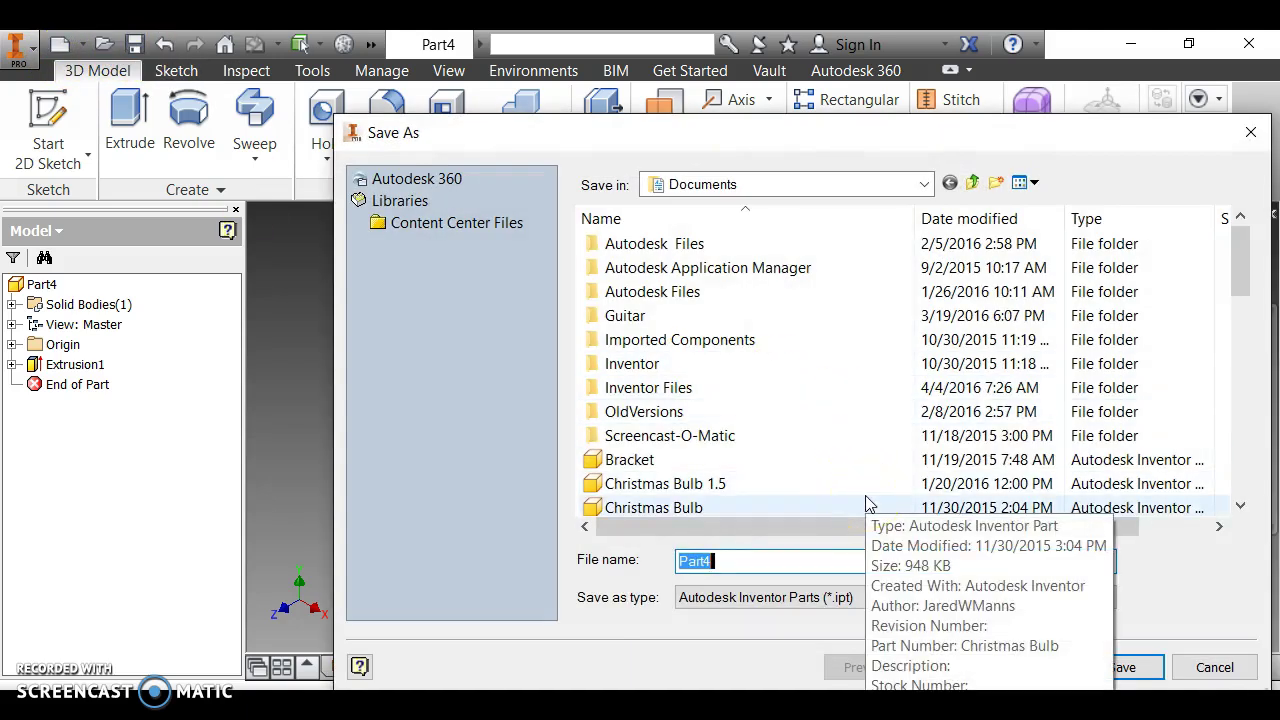
pyautogui.write('Round Peg')
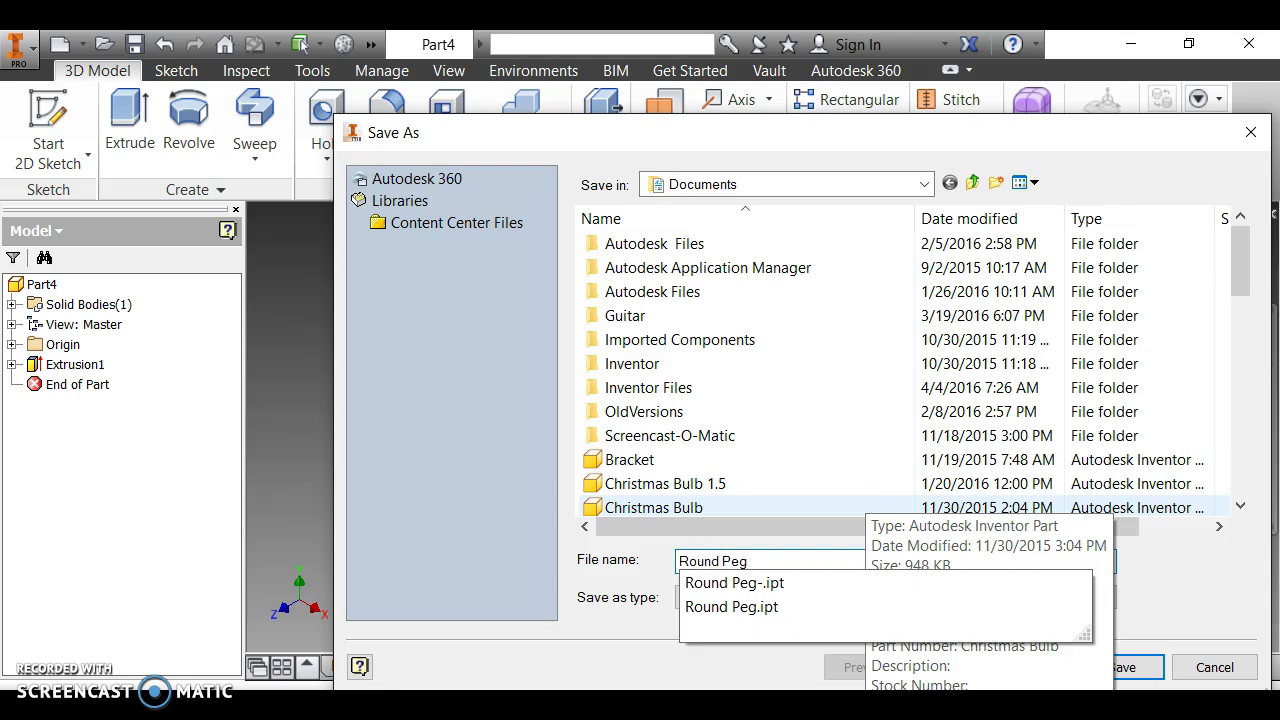
pyautogui.write('-')
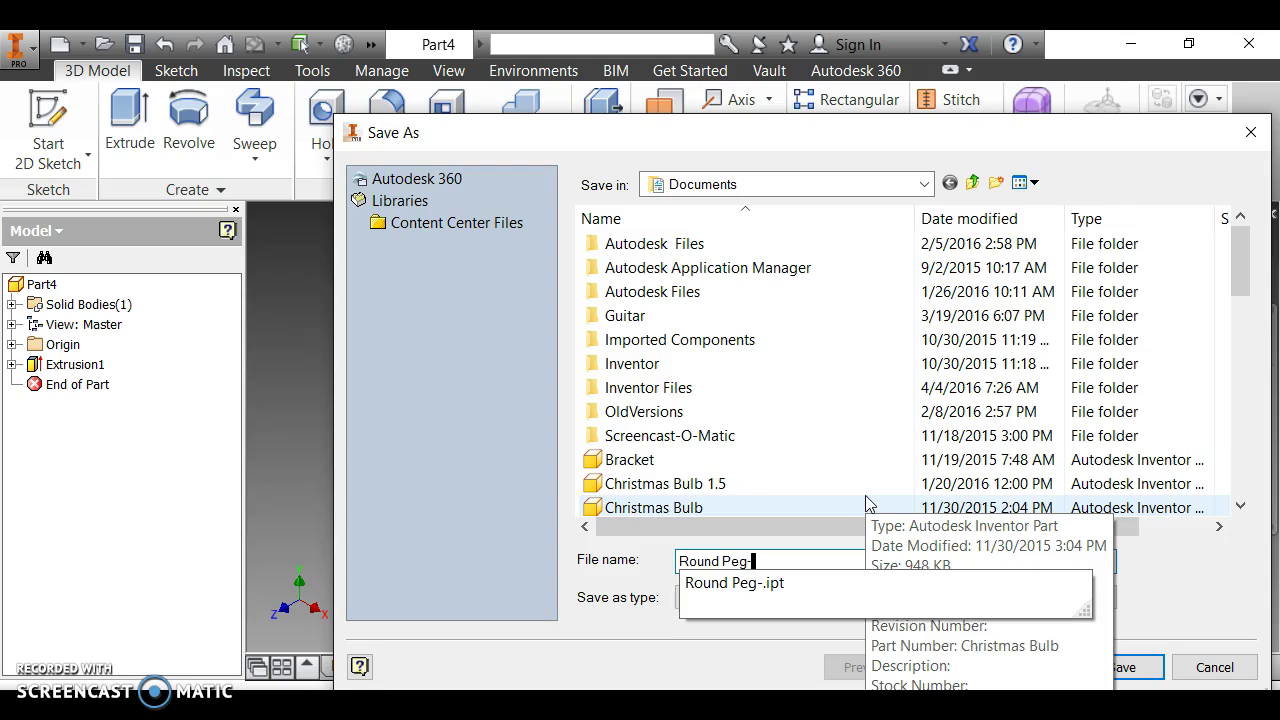
pyautogui.click(1122, 667)
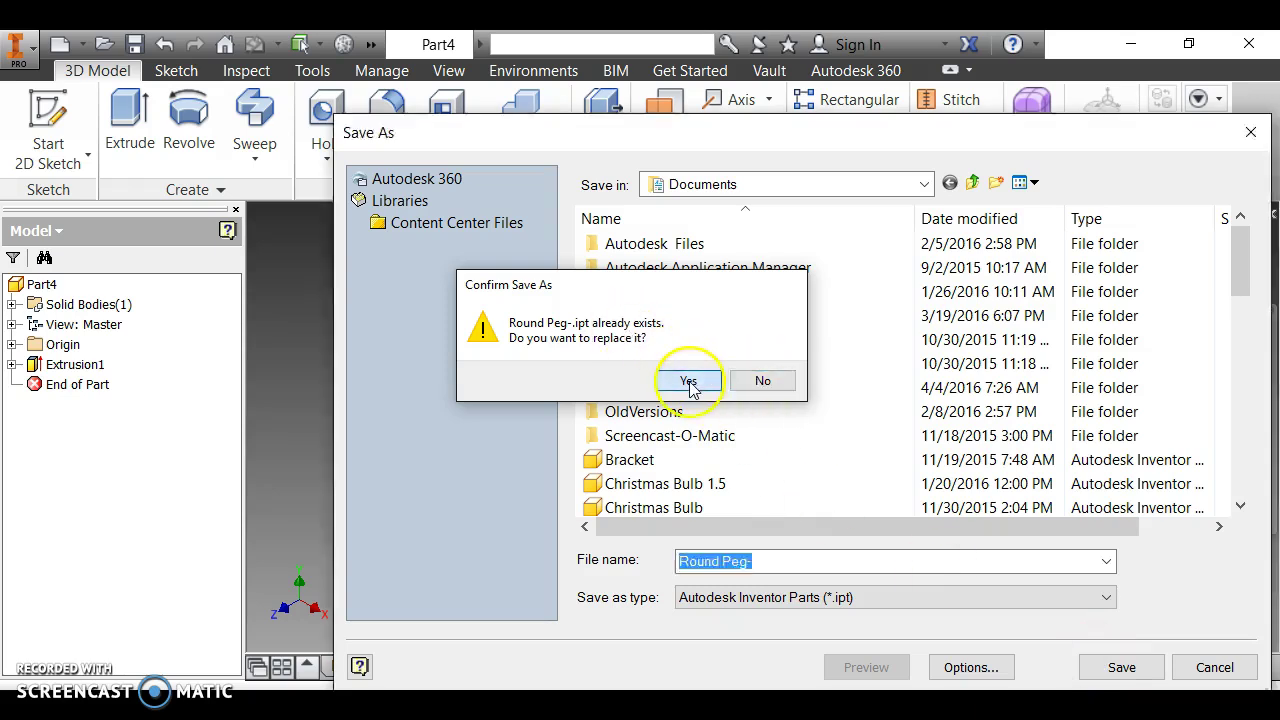
pyautogui.click(689, 383)
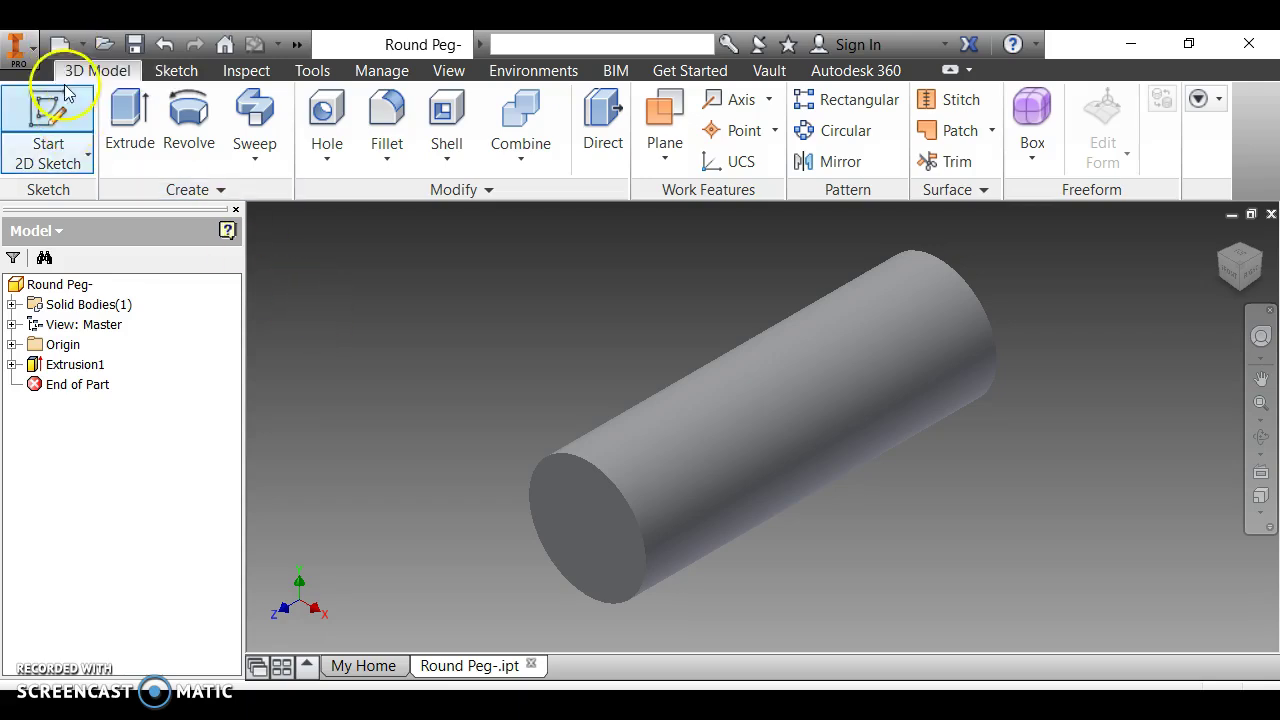
# Step: Create another Standard (in) part and start a sketch on its XY plane
pyautogui.click(60, 47)
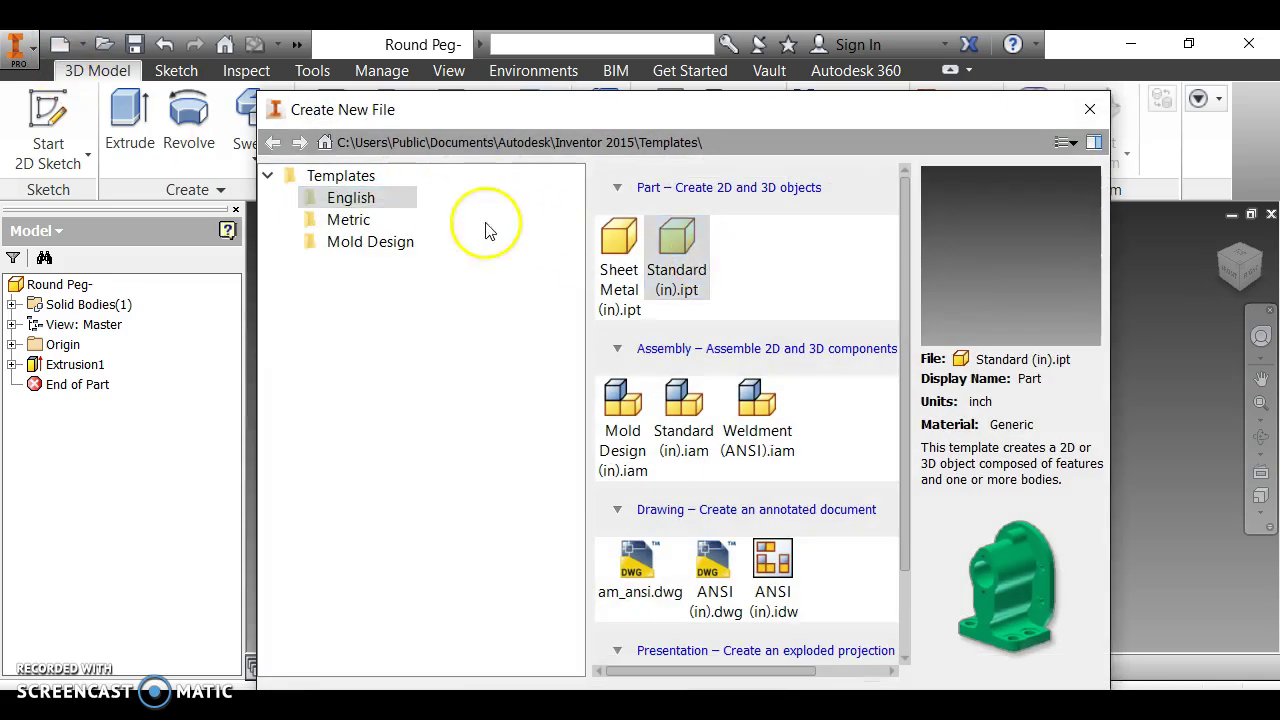
pyautogui.doubleClick(675, 235)
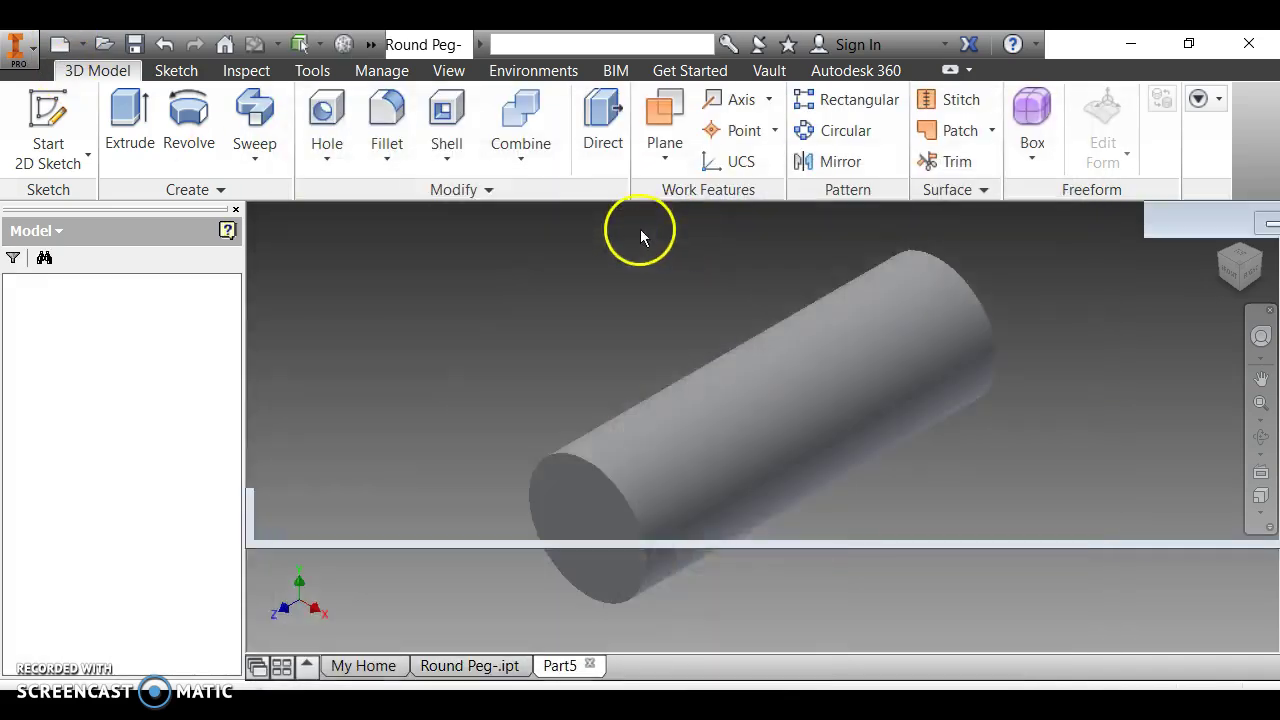
pyautogui.click(38, 117)
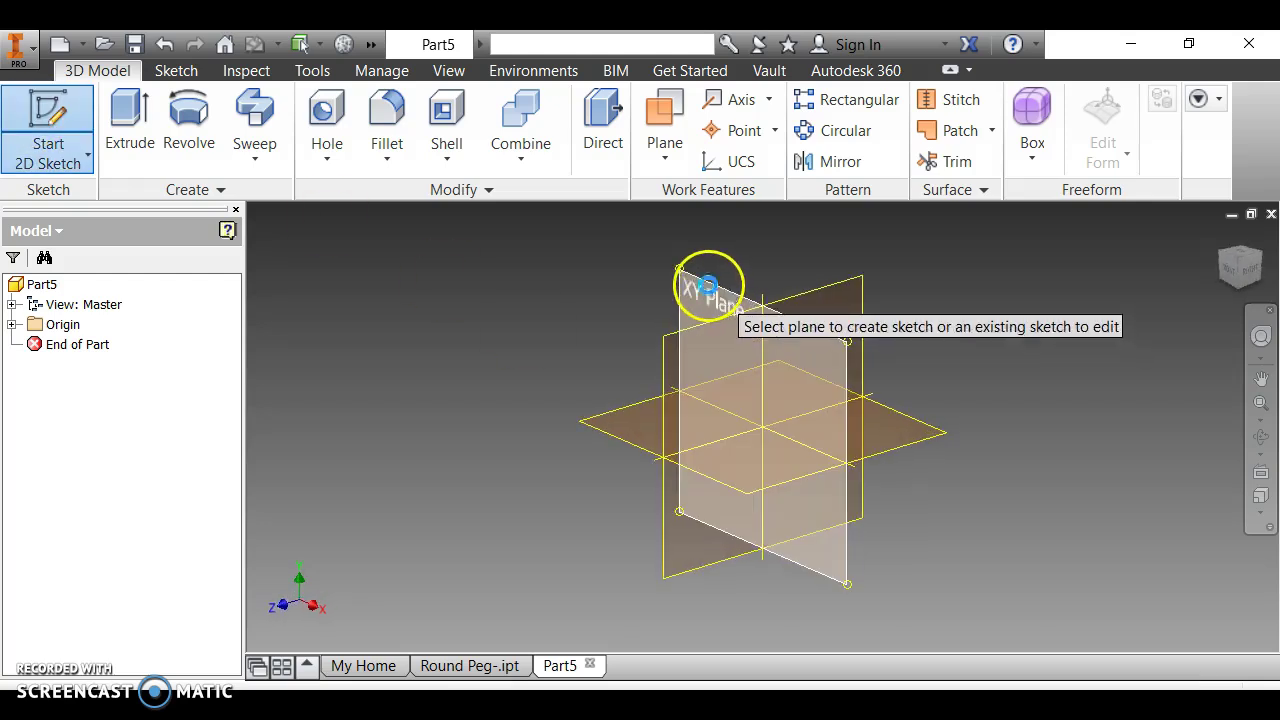
pyautogui.click(708, 285)
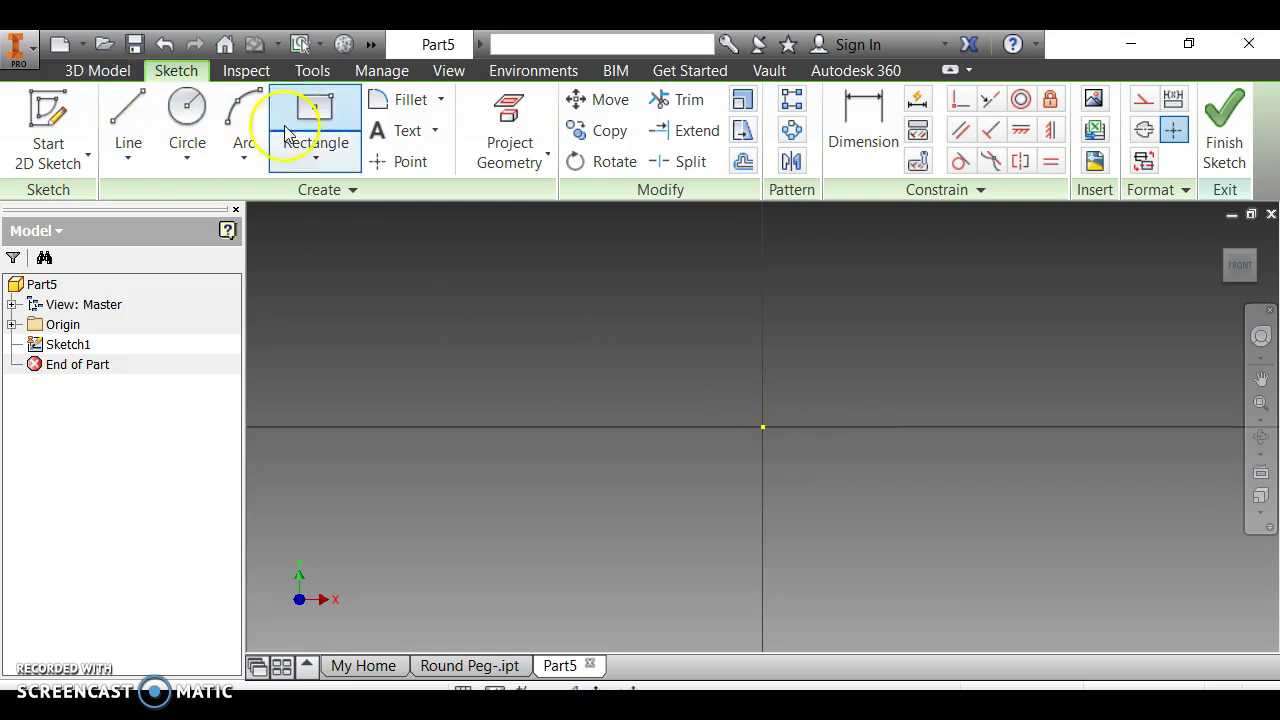
# Step: Draw a 1 × 1 in two-point rectangle from the origin and finish the sketch
pyautogui.click(316, 147)
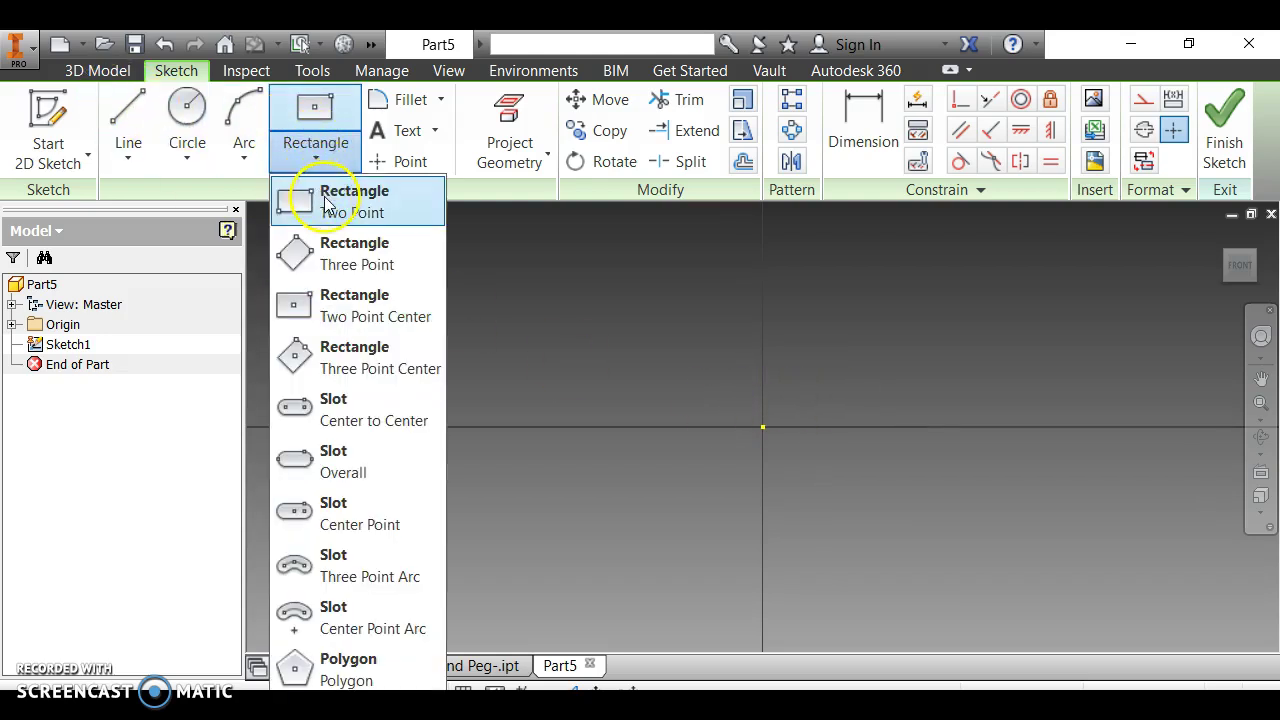
pyautogui.click(325, 203)
pyautogui.click(763, 427)
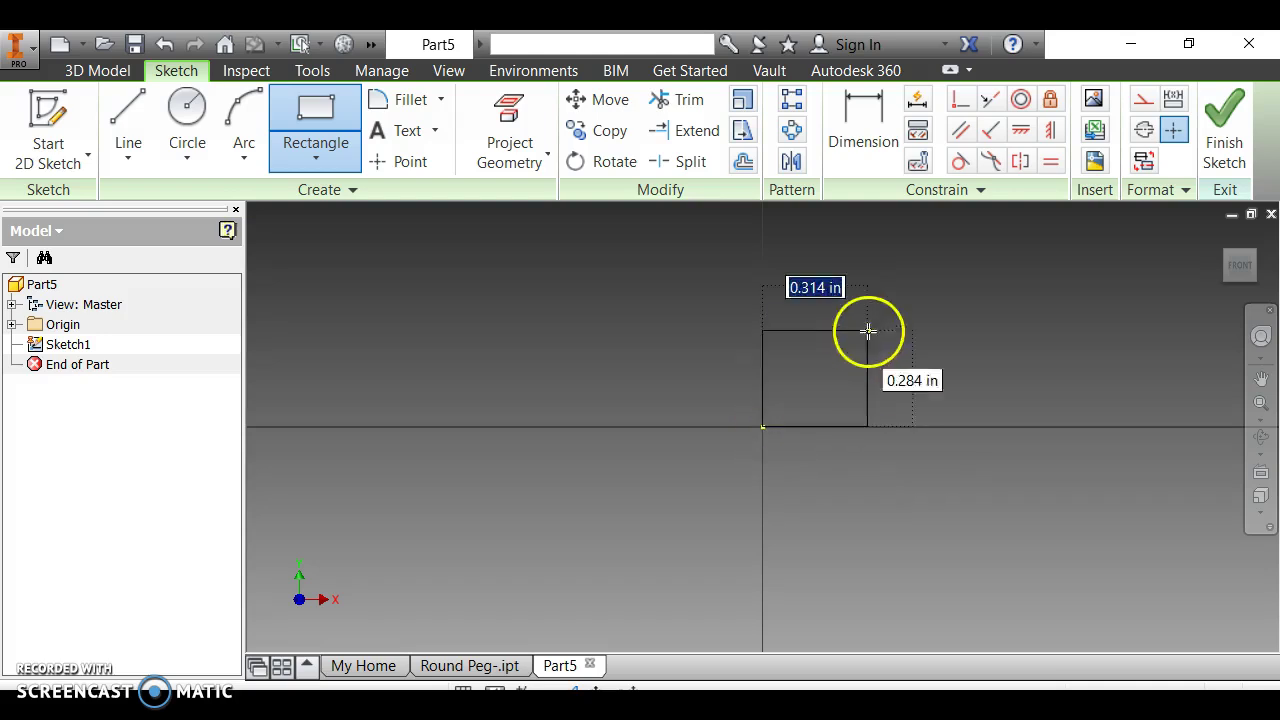
pyautogui.write('1')
pyautogui.press('Tab')
pyautogui.write('1')
pyautogui.press('Return')
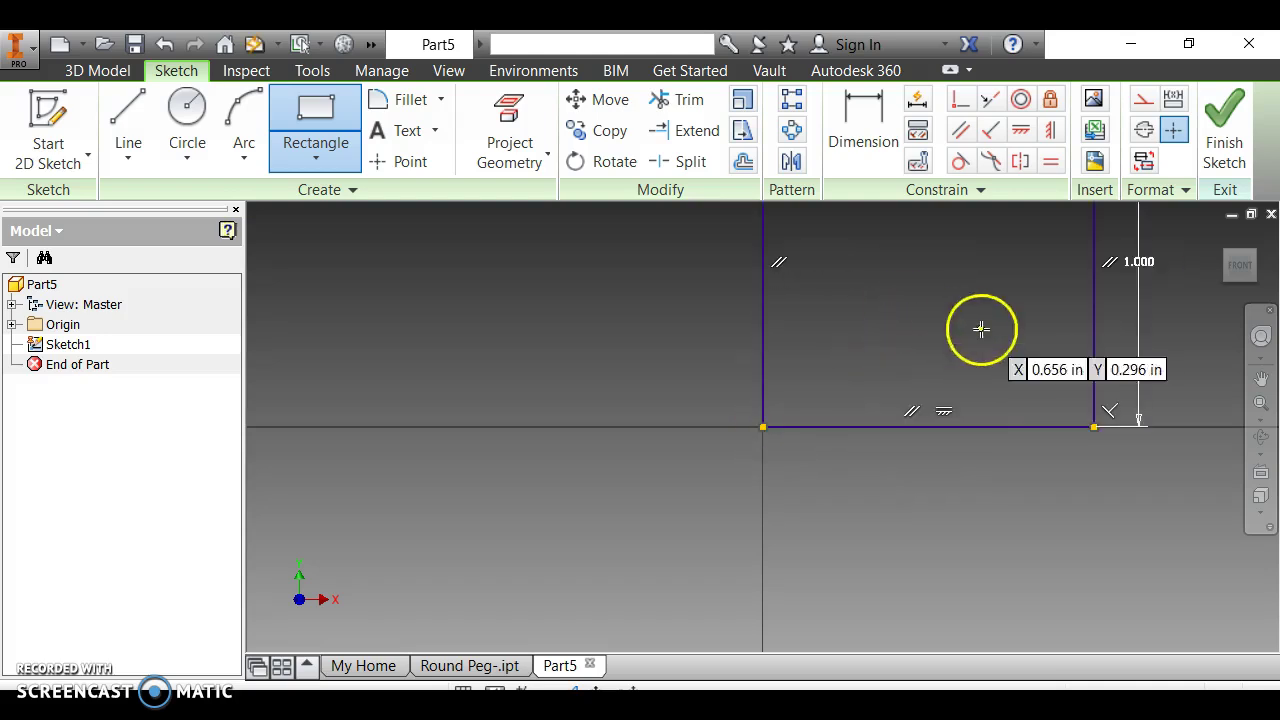
pyautogui.click(1224, 130)
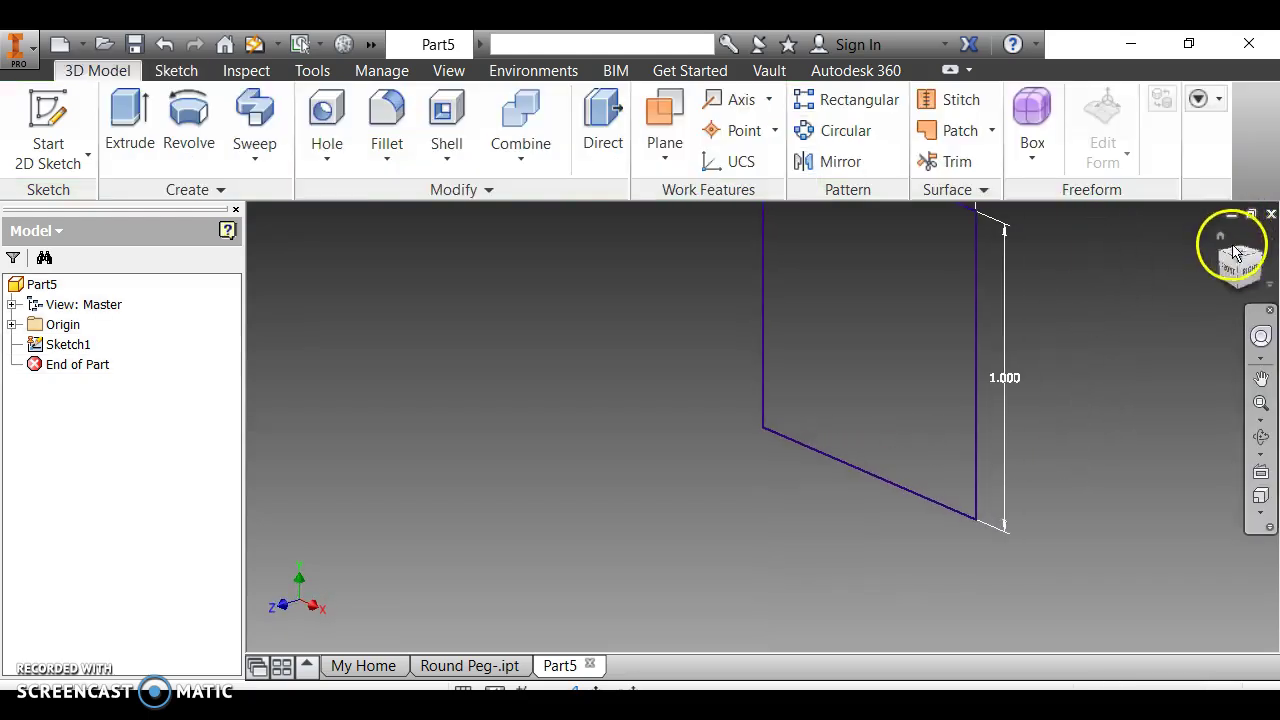
# Step: Extrude the 1 × 1 in square 3 in into a solid bar, viewed from home
pyautogui.click(1222, 234)
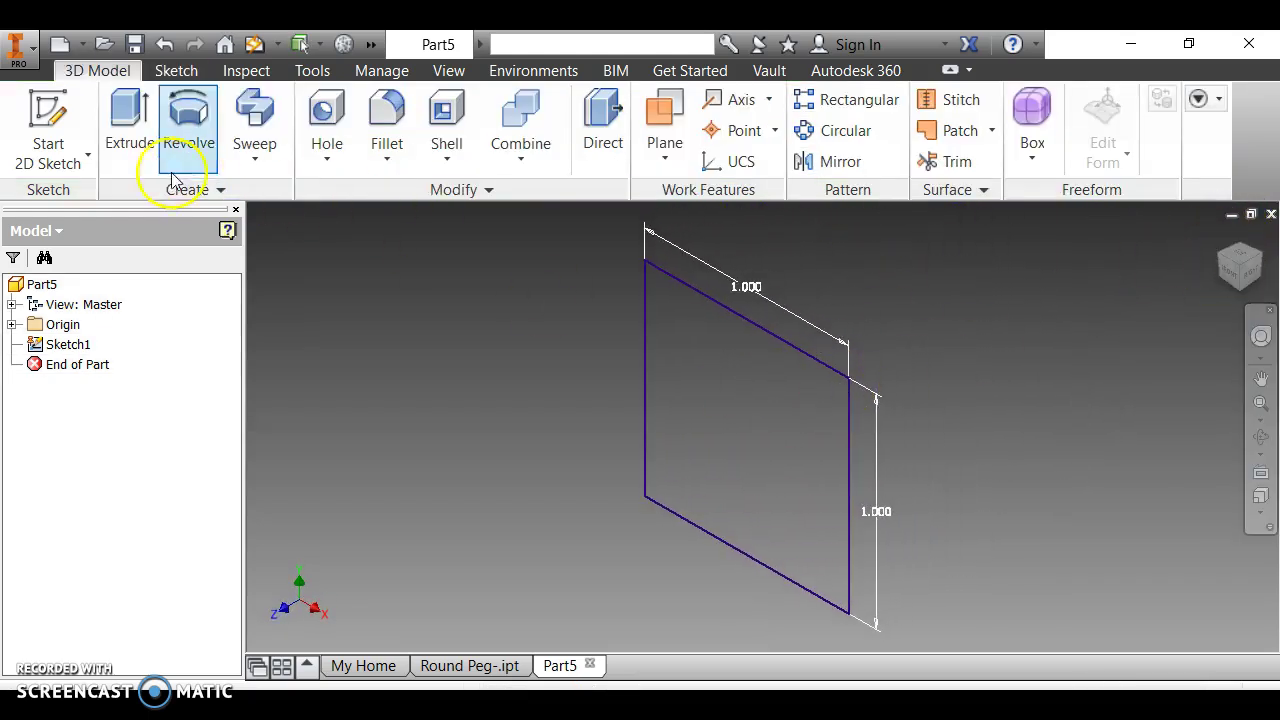
pyautogui.click(129, 135)
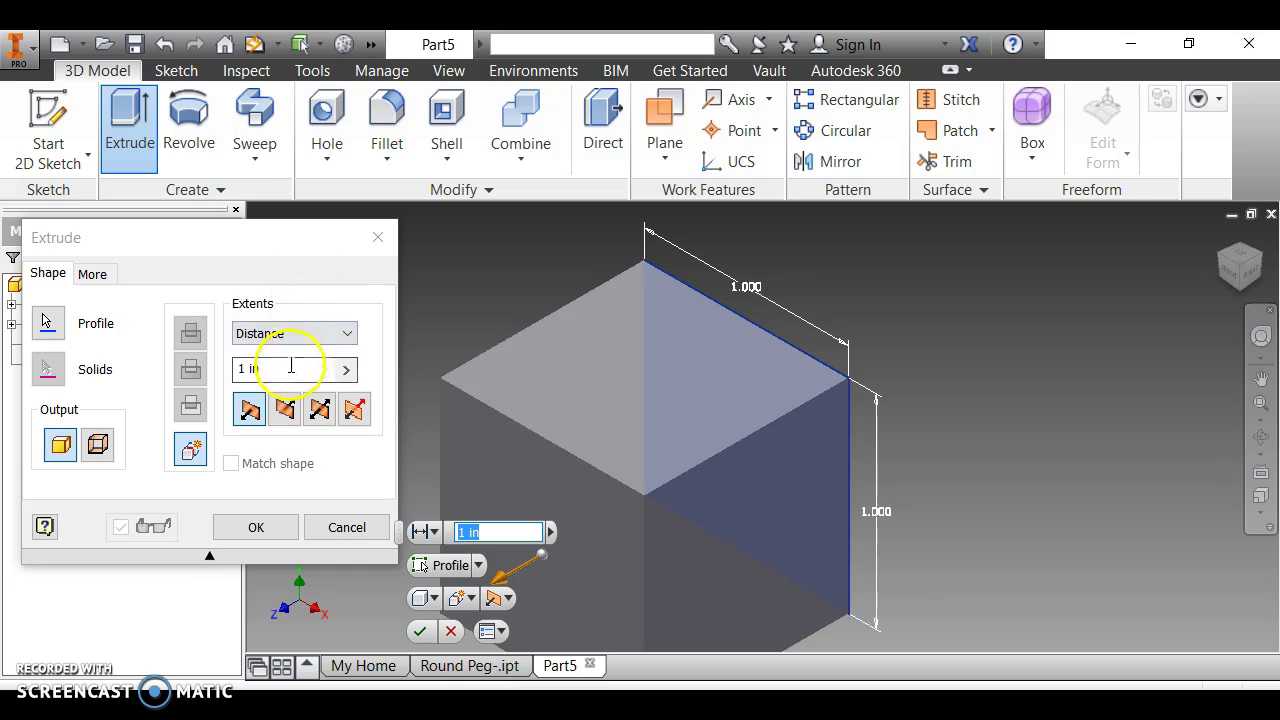
pyautogui.write('3')
pyautogui.press('Return')
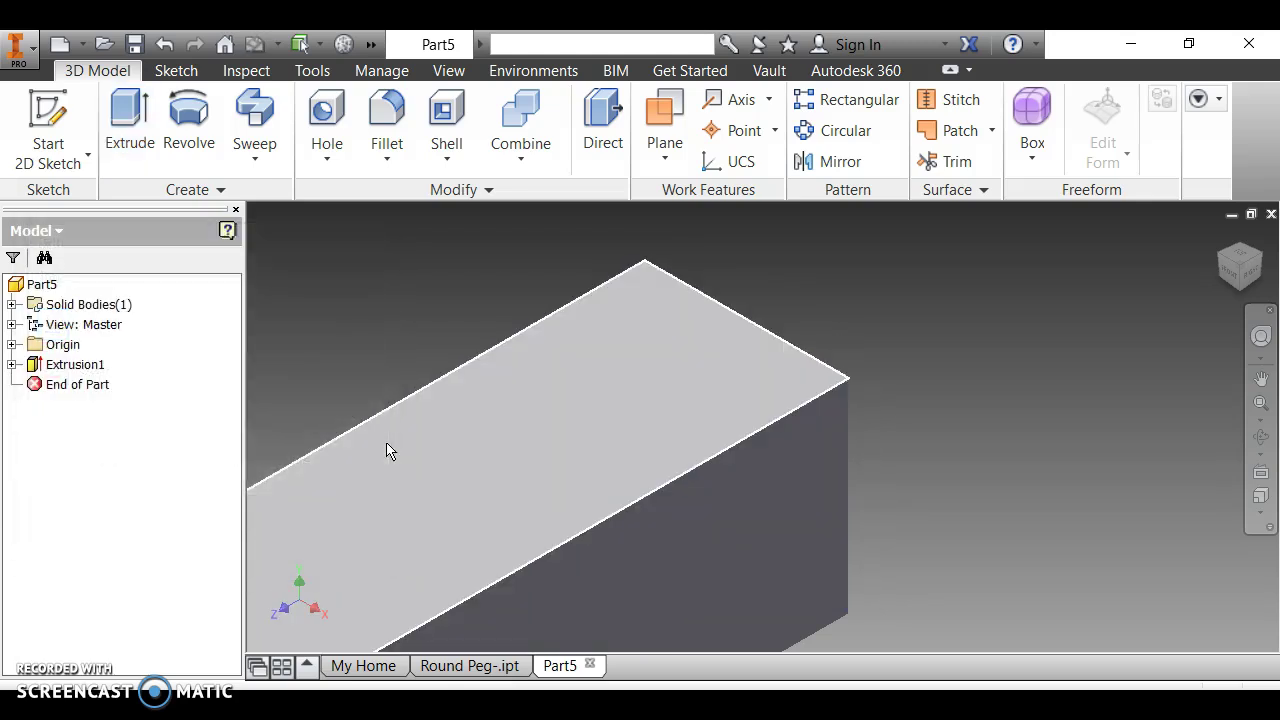
pyautogui.click(1220, 236)
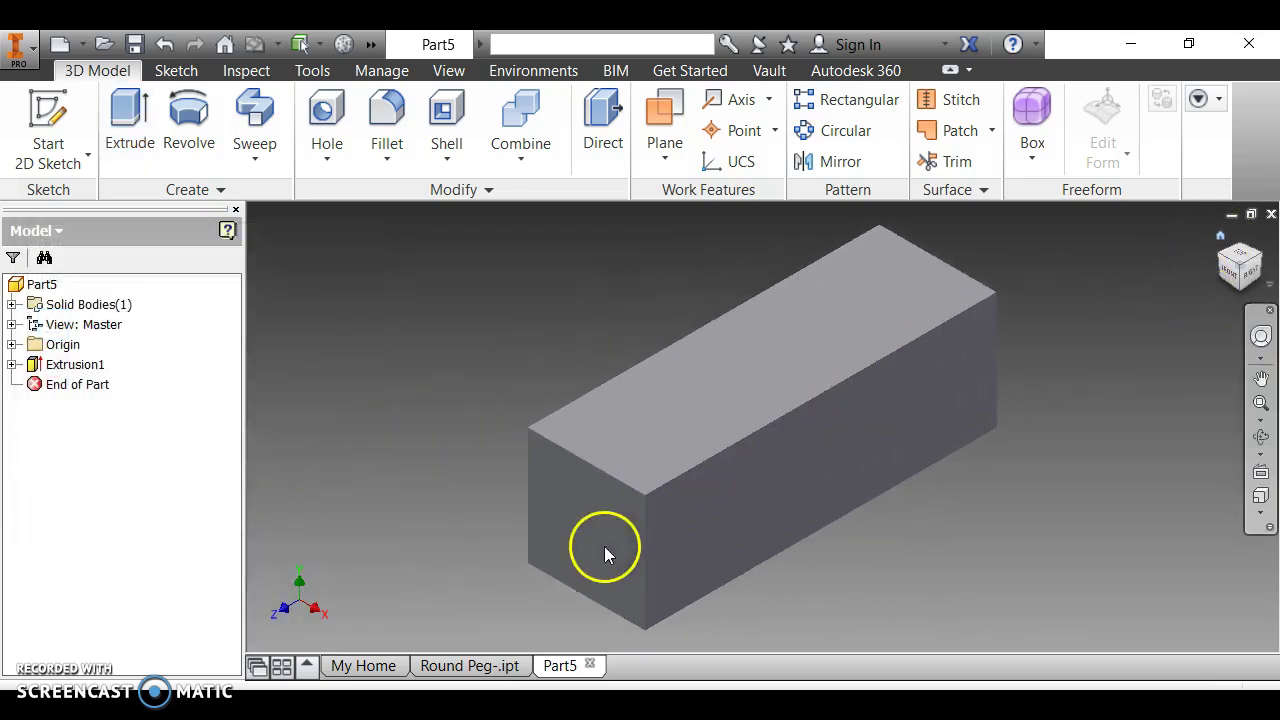
# Step: Save the square bar part as Square Peg-
pyautogui.click(135, 45)
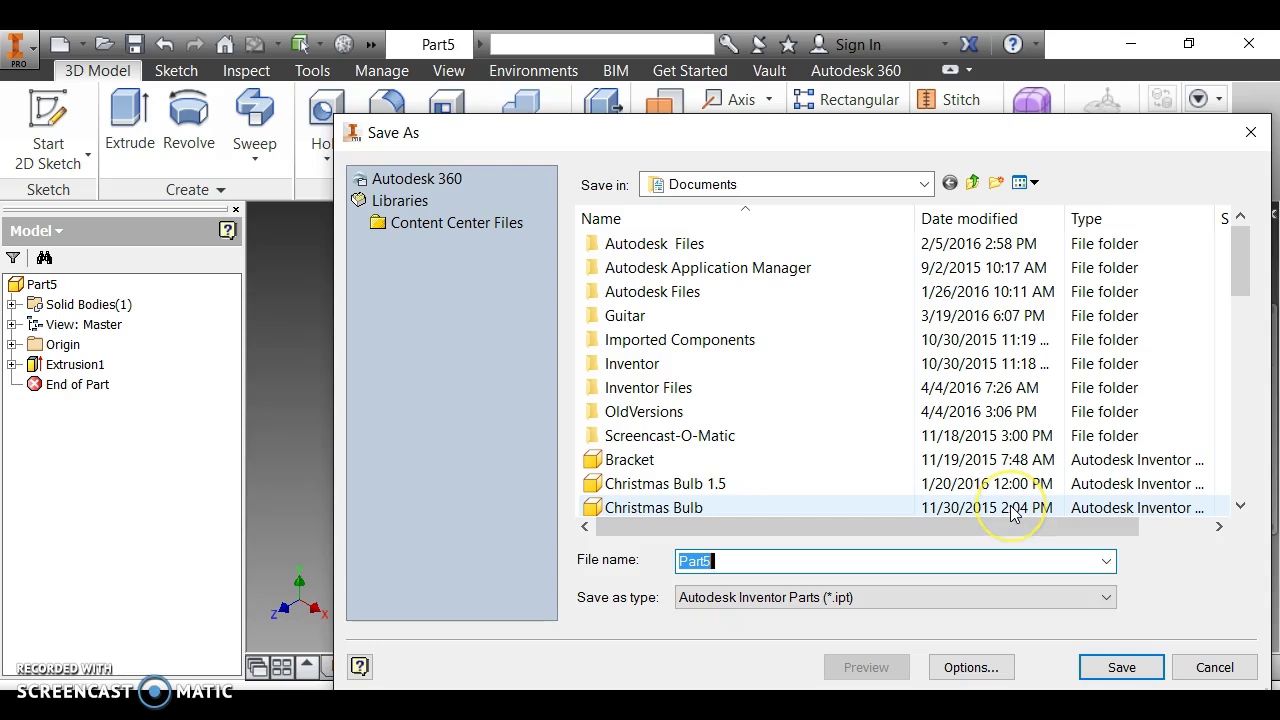
pyautogui.write('S')
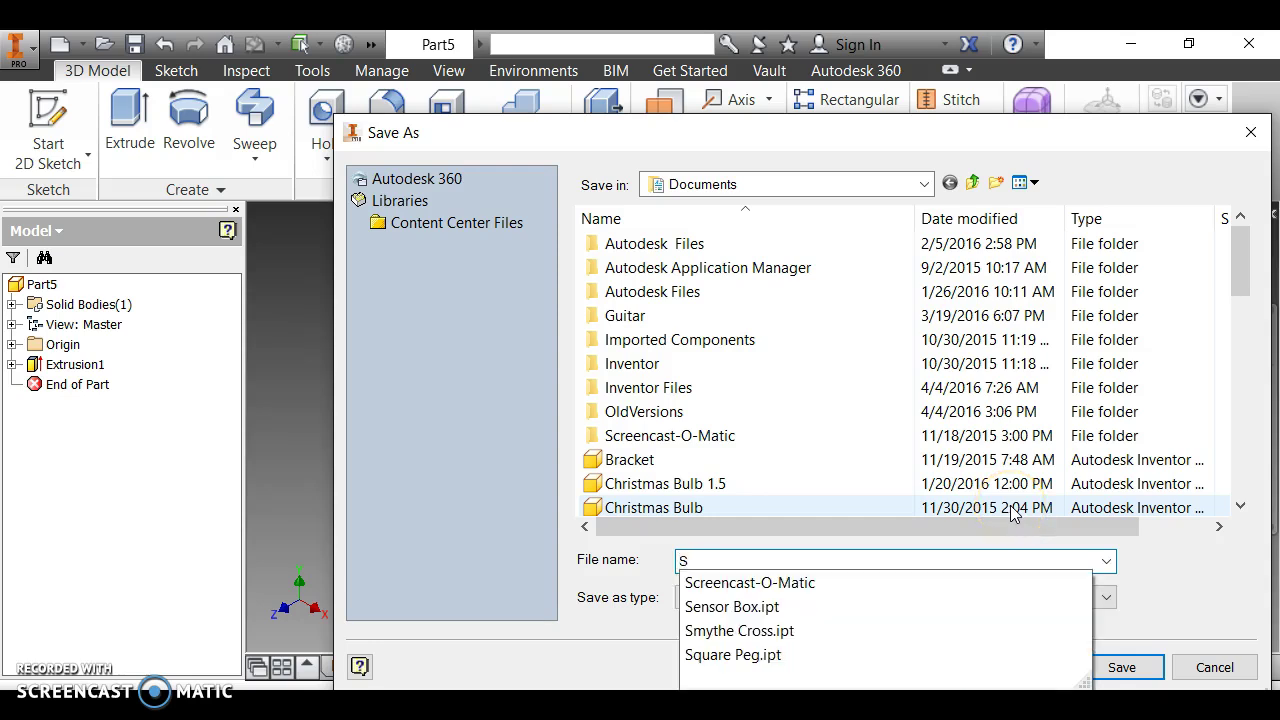
pyautogui.write('quare Peg ')
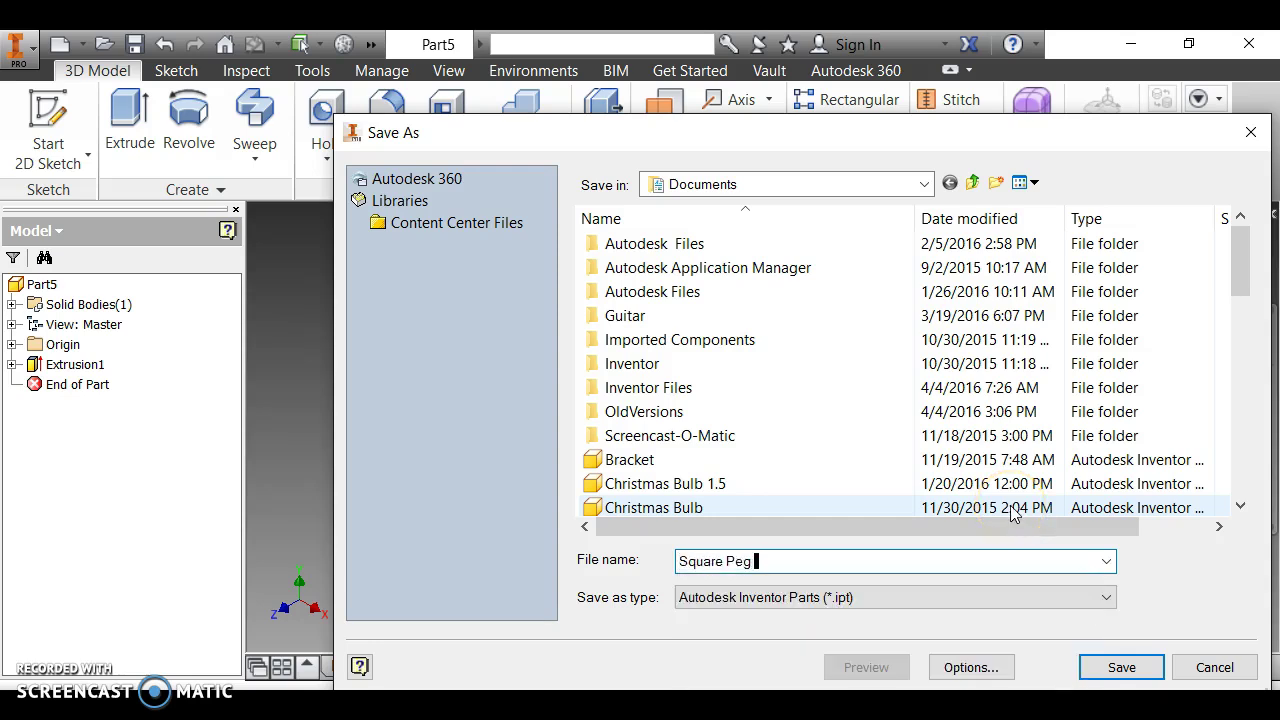
pyautogui.write('-')
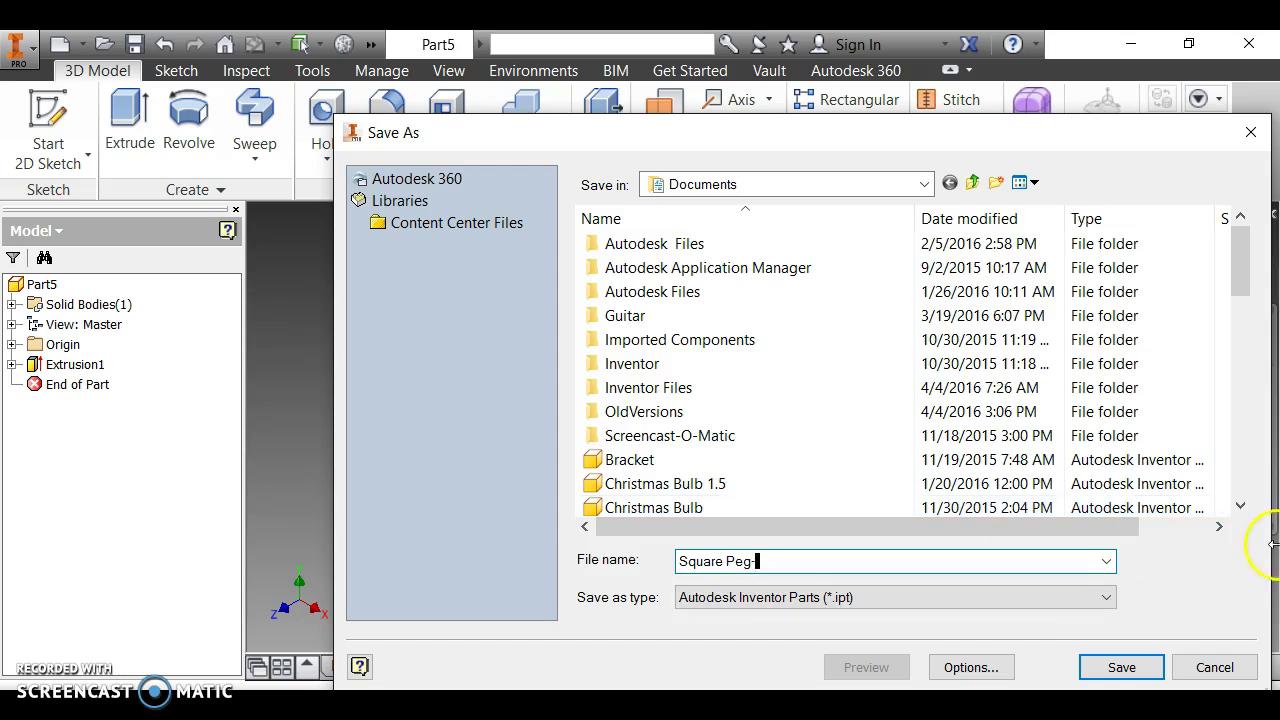
pyautogui.click(1121, 667)
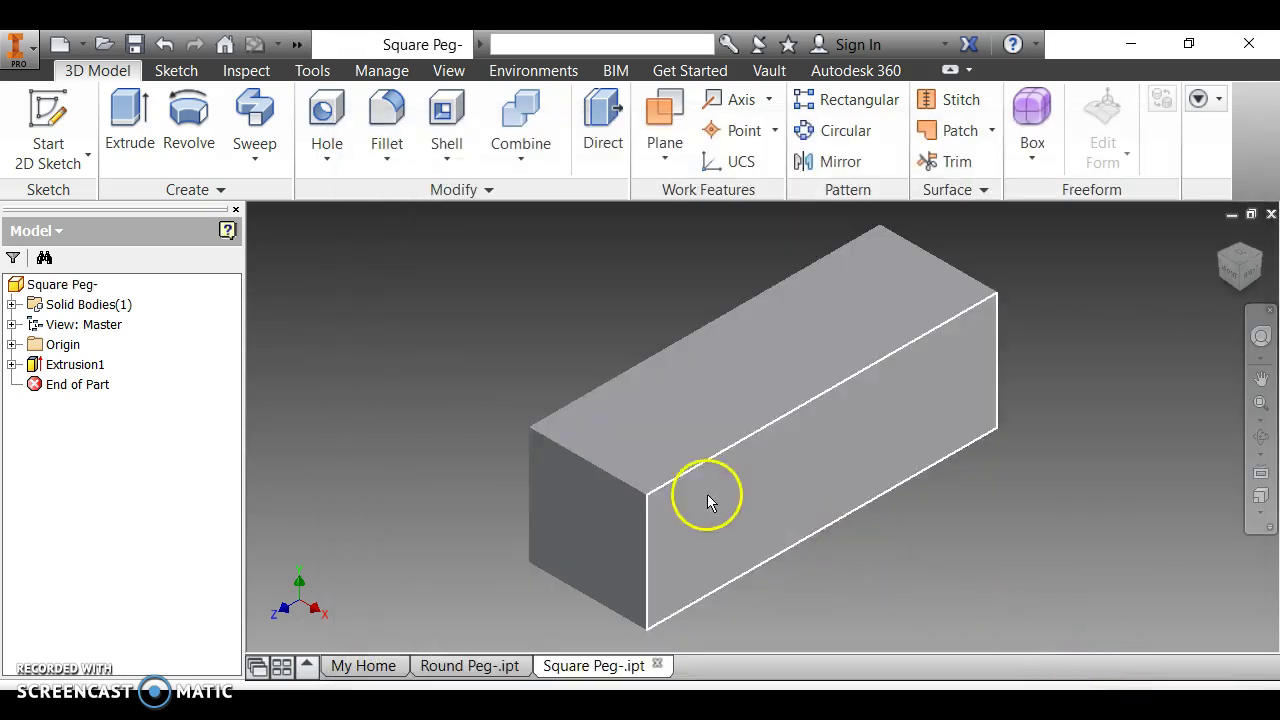
# Step: Create a new part, Part6, from the Standard (in).ipt template and begin a 2D sketch
pyautogui.click(60, 45)
pyautogui.click(680, 240)
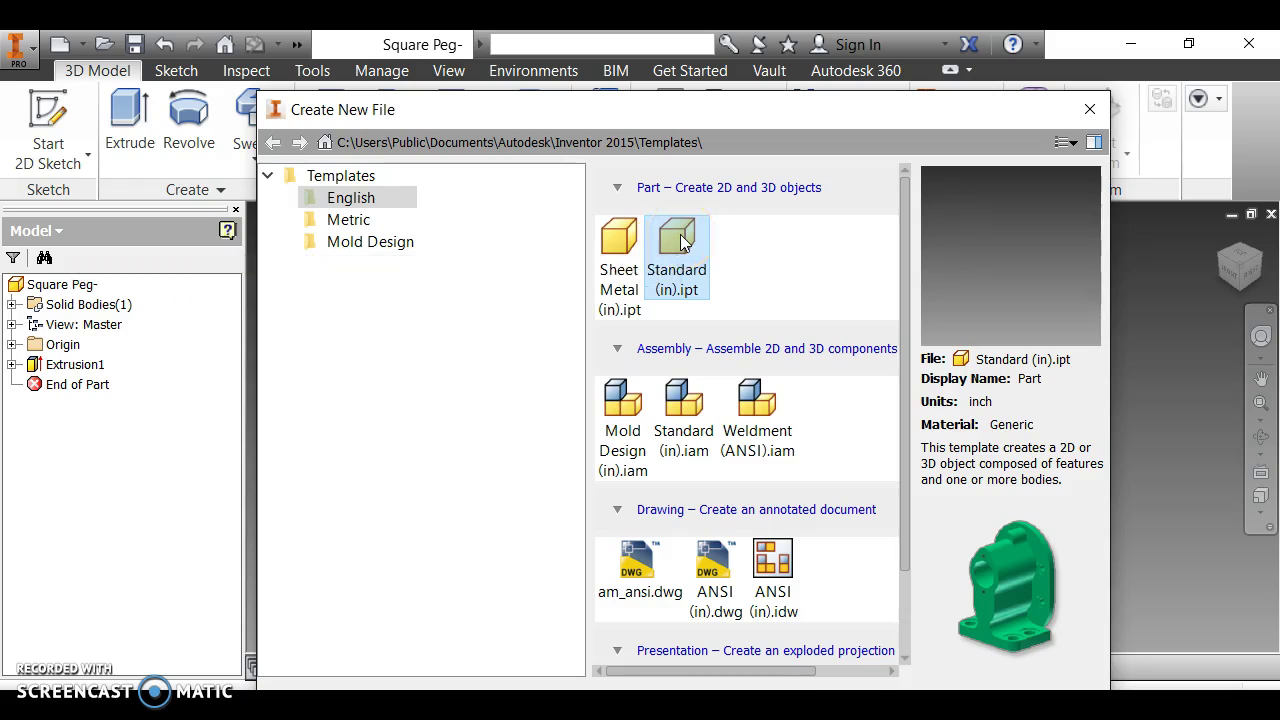
pyautogui.doubleClick(645, 280)
pyautogui.click(247, 244)
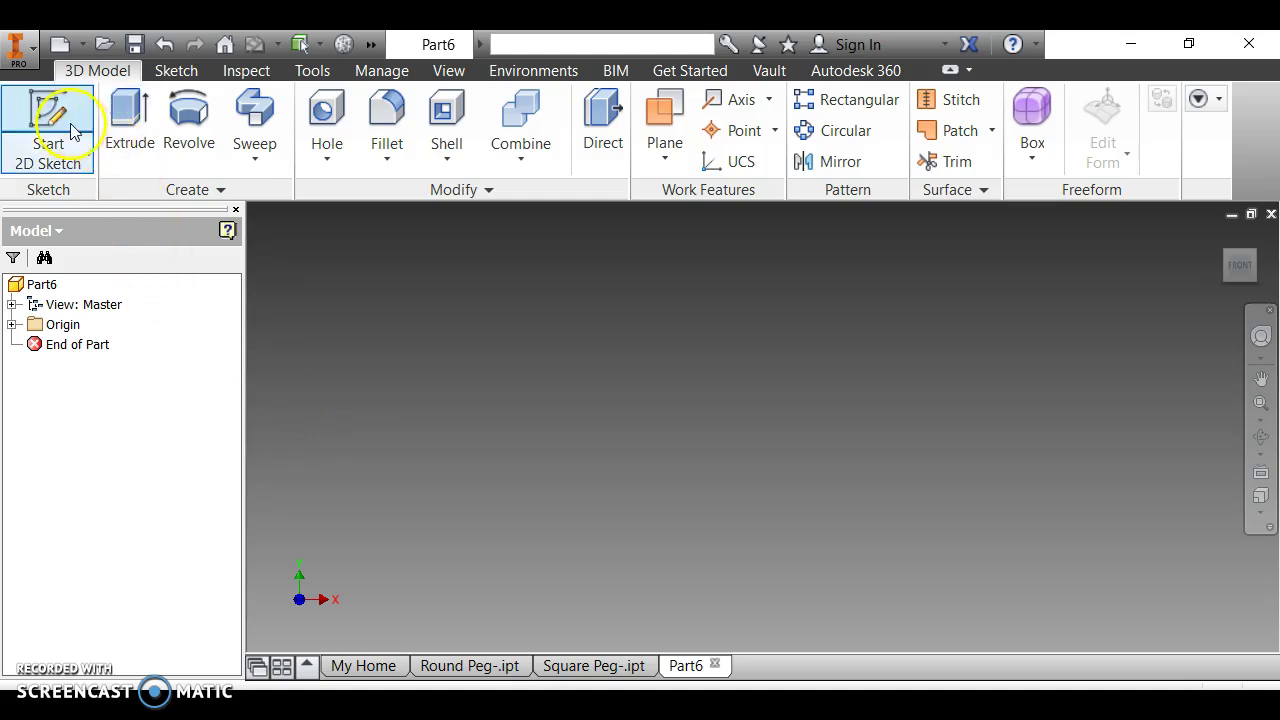
pyautogui.click(44, 108)
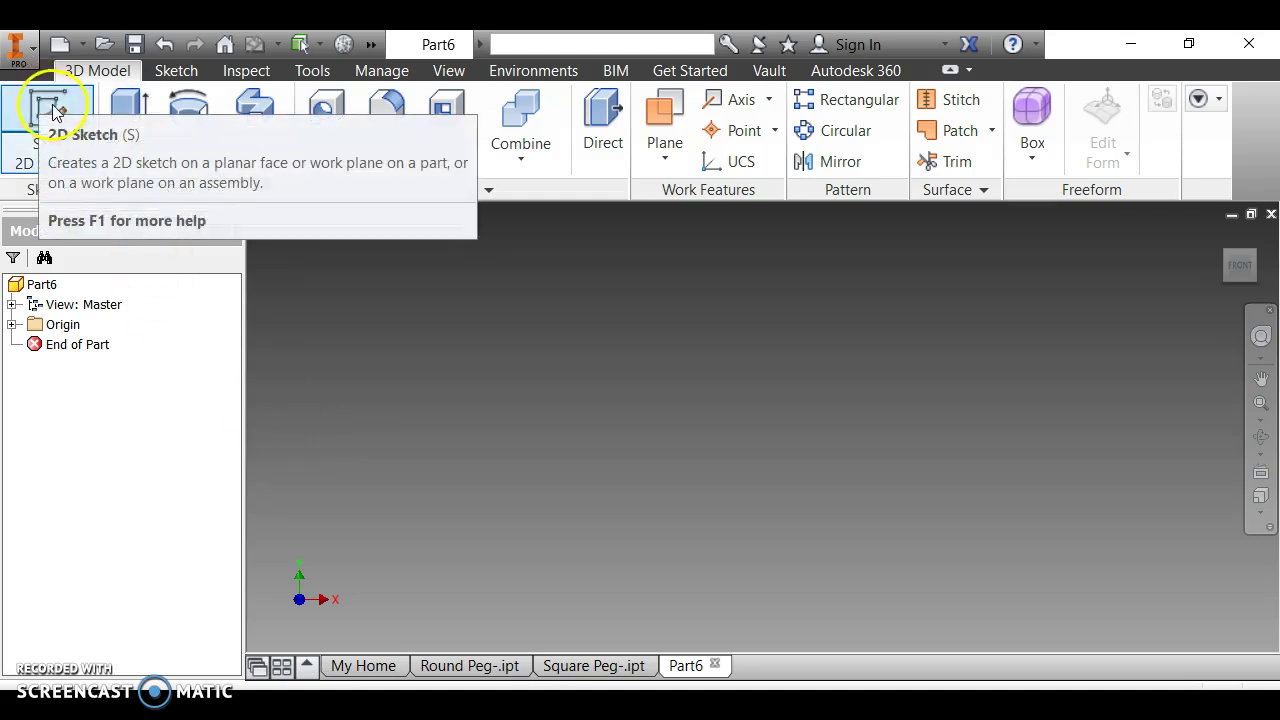
# Step: On the YZ plane, draw a 5 3/4 × 0.75 in rectangle from the origin and finish the sketch
pyautogui.click(46, 98)
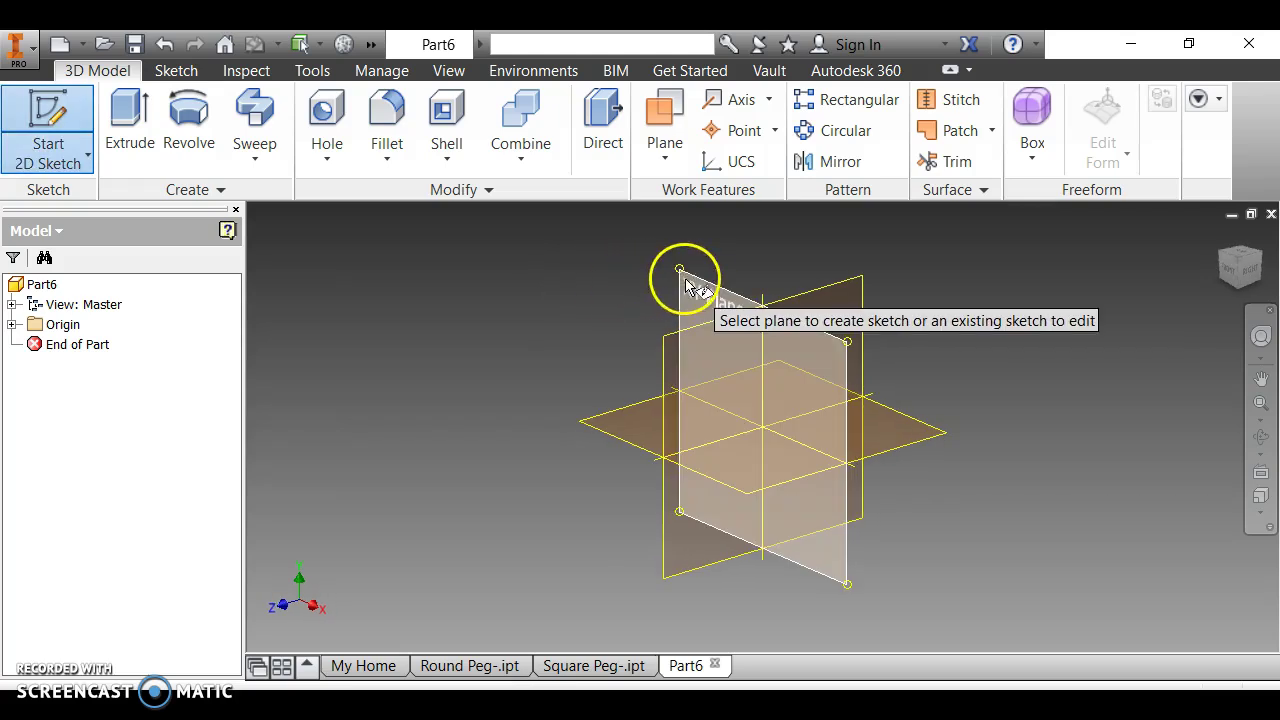
pyautogui.click(691, 285)
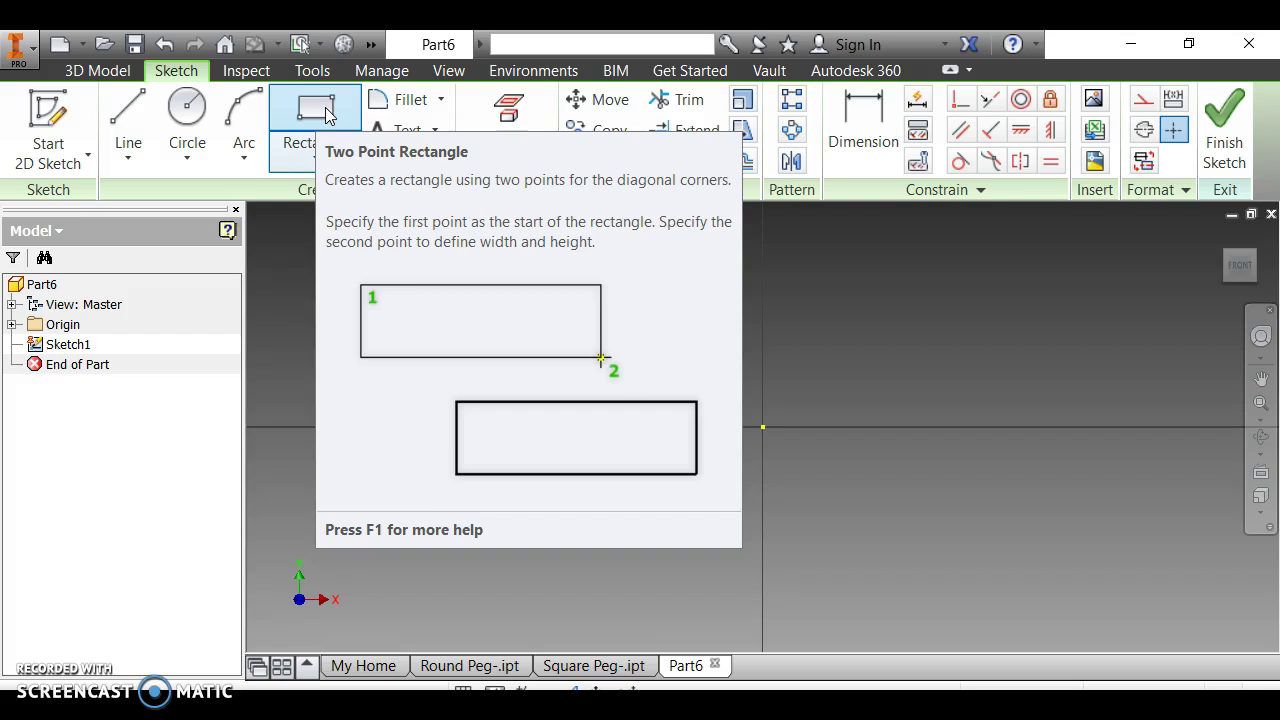
pyautogui.click(328, 112)
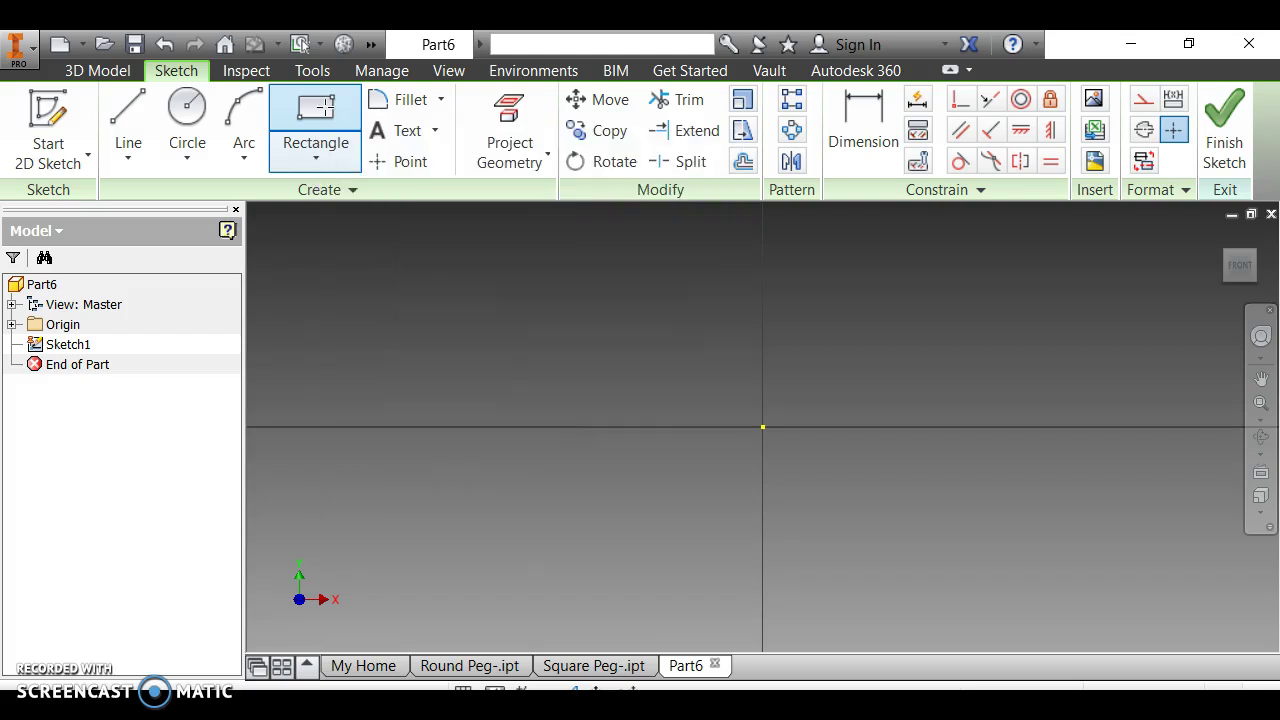
pyautogui.click(763, 427)
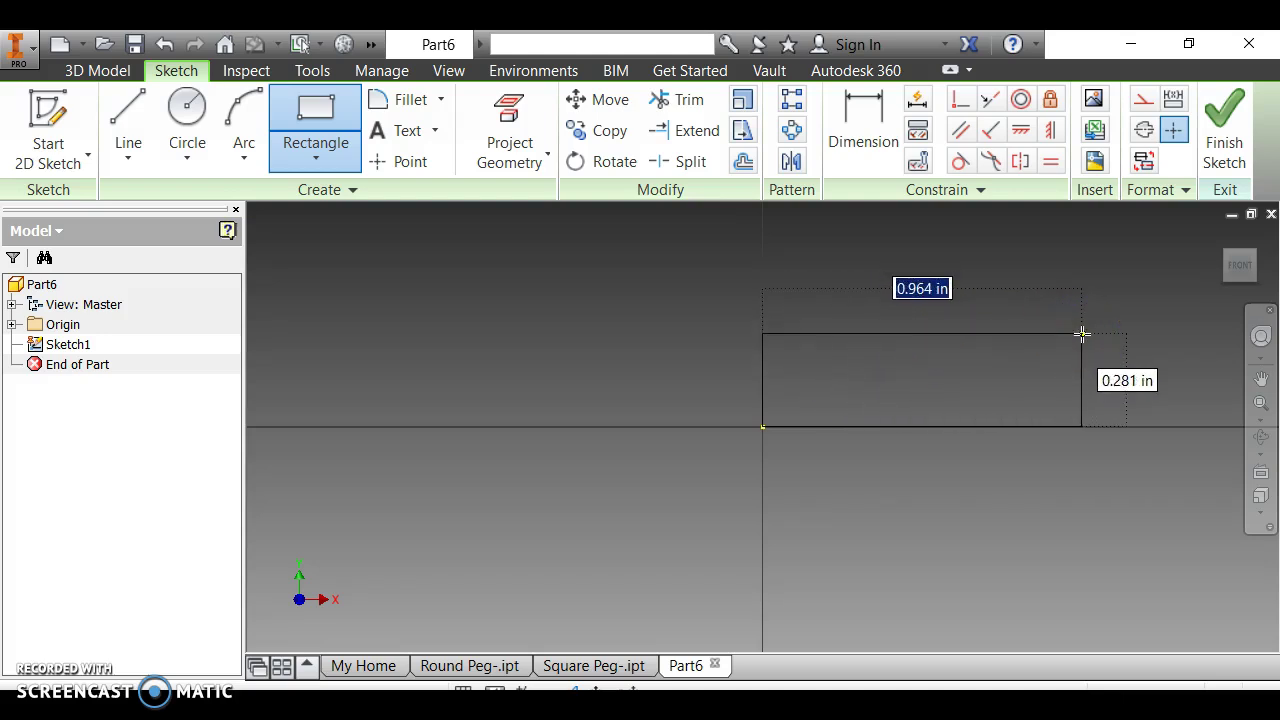
pyautogui.write('5 3/4')
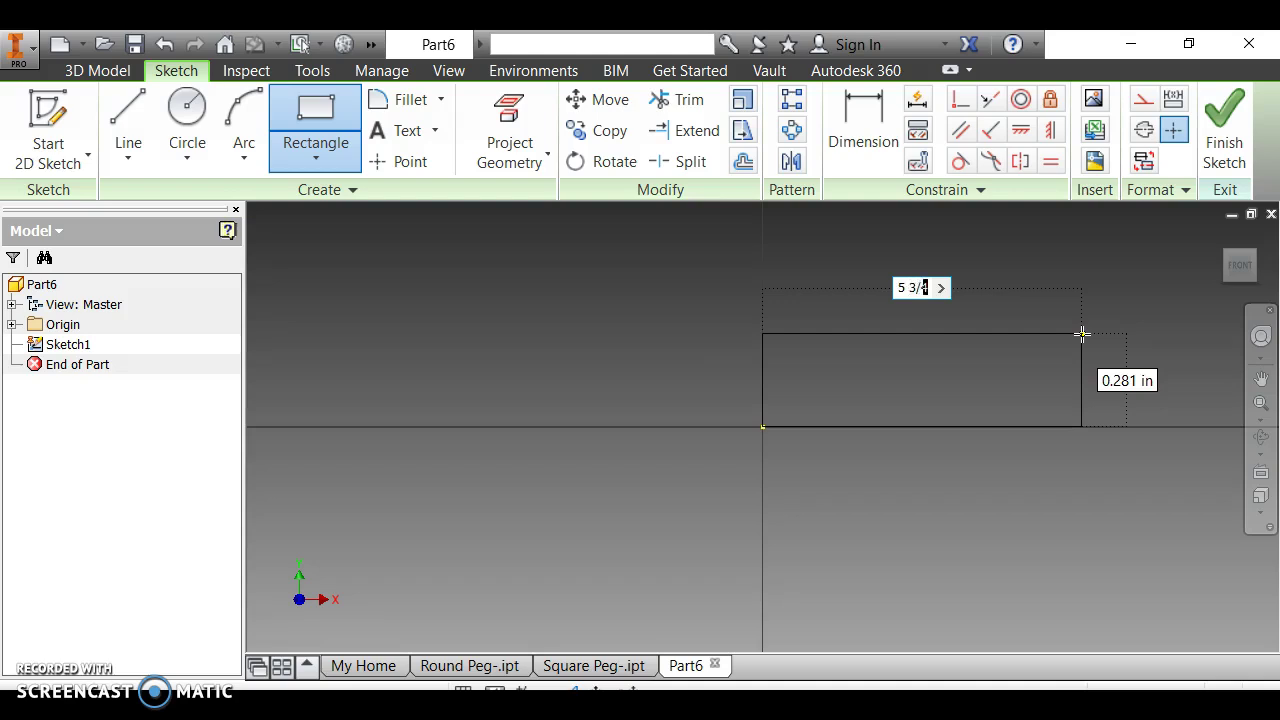
pyautogui.press('Tab')
pyautogui.moveTo(1082, 334)
pyautogui.mouseDown()
pyautogui.moveTo(1114, 374)
pyautogui.moveTo(1070, 347)
pyautogui.mouseUp()
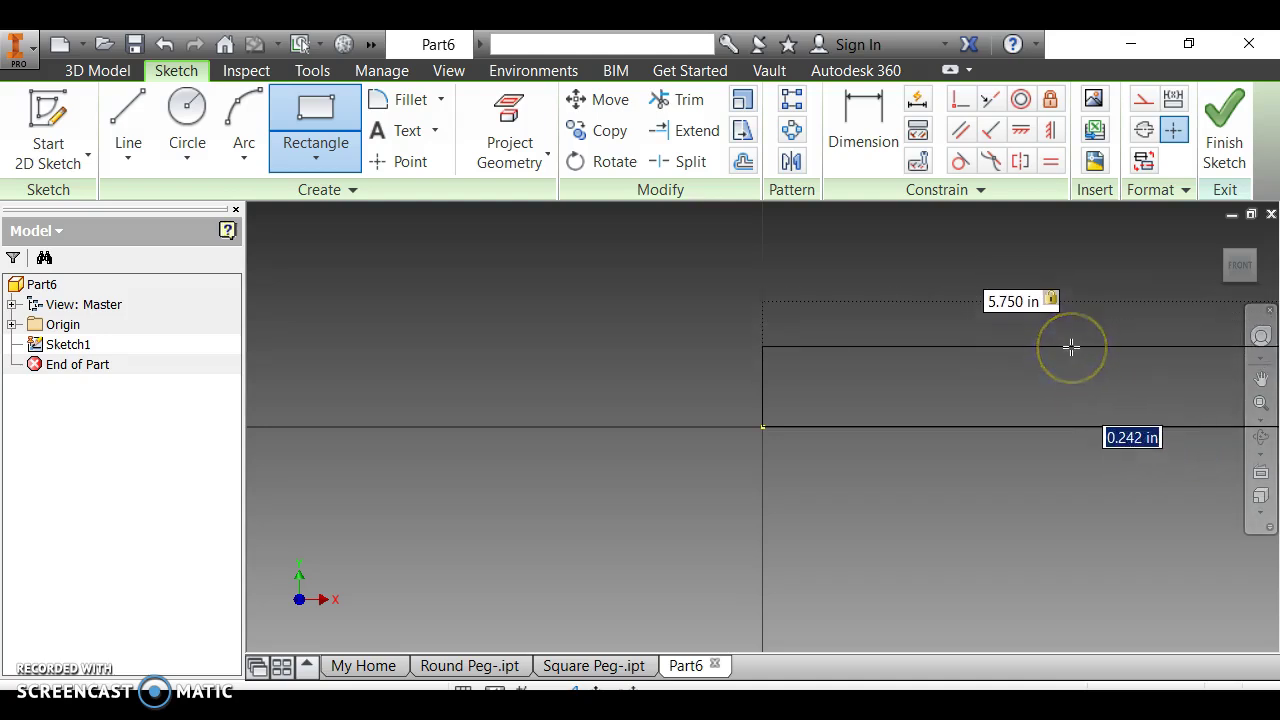
pyautogui.write('.75')
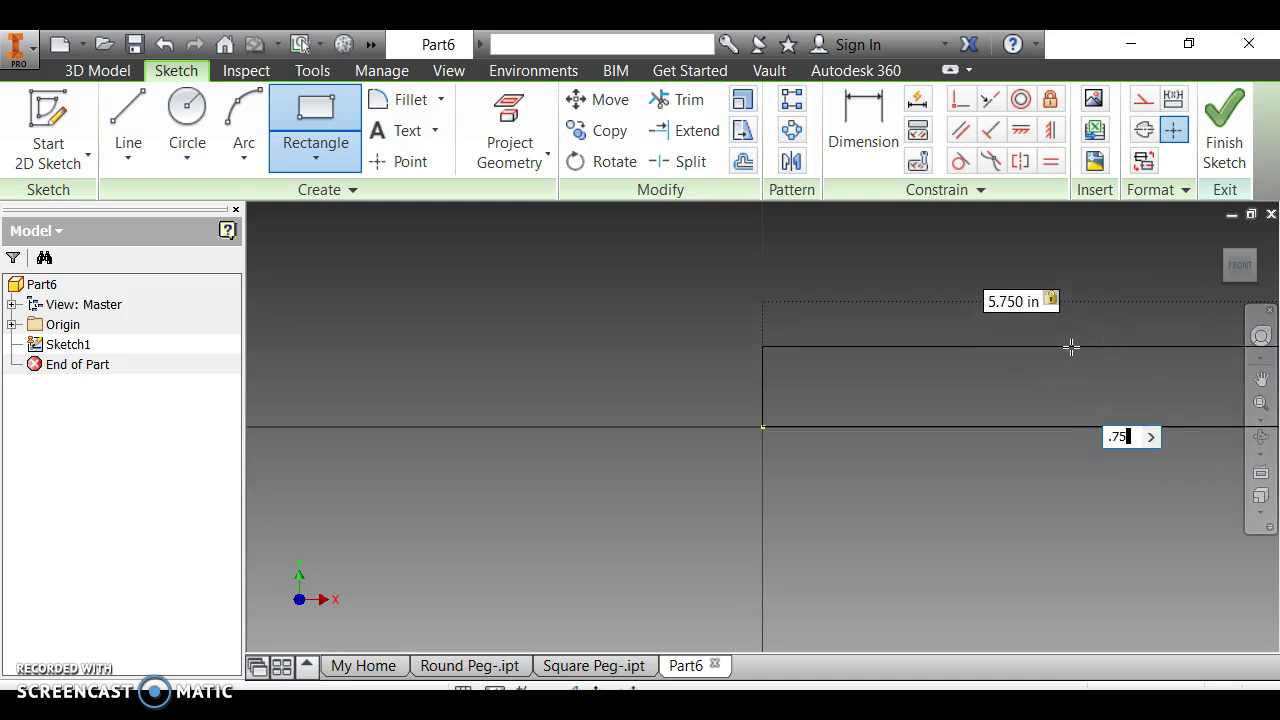
pyautogui.press('Escape')
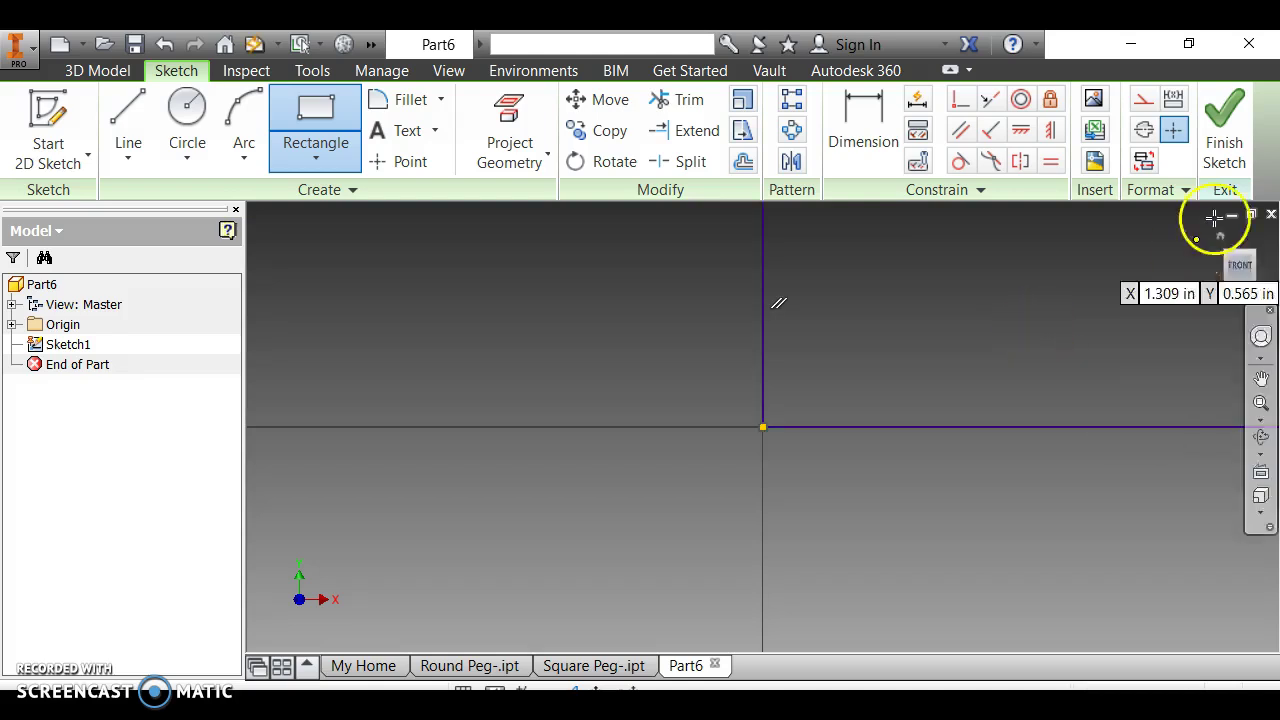
pyautogui.click(1240, 263)
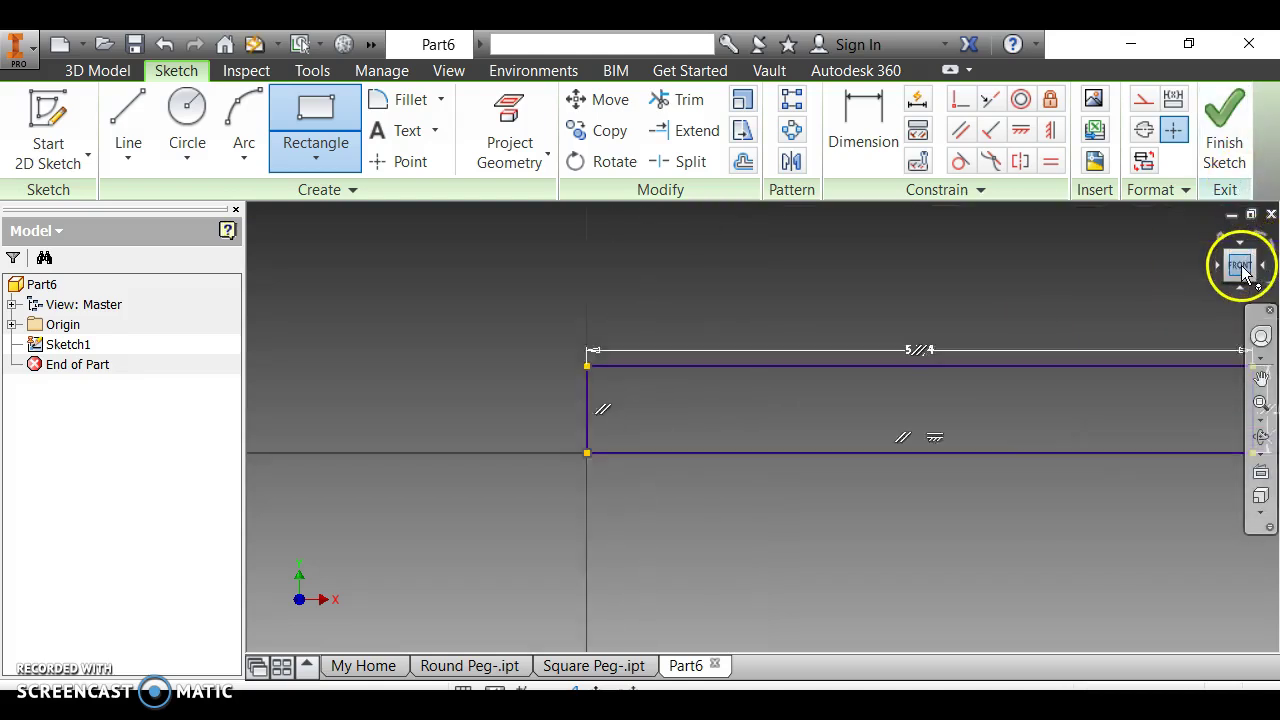
pyautogui.click(1233, 117)
pyautogui.click(1219, 240)
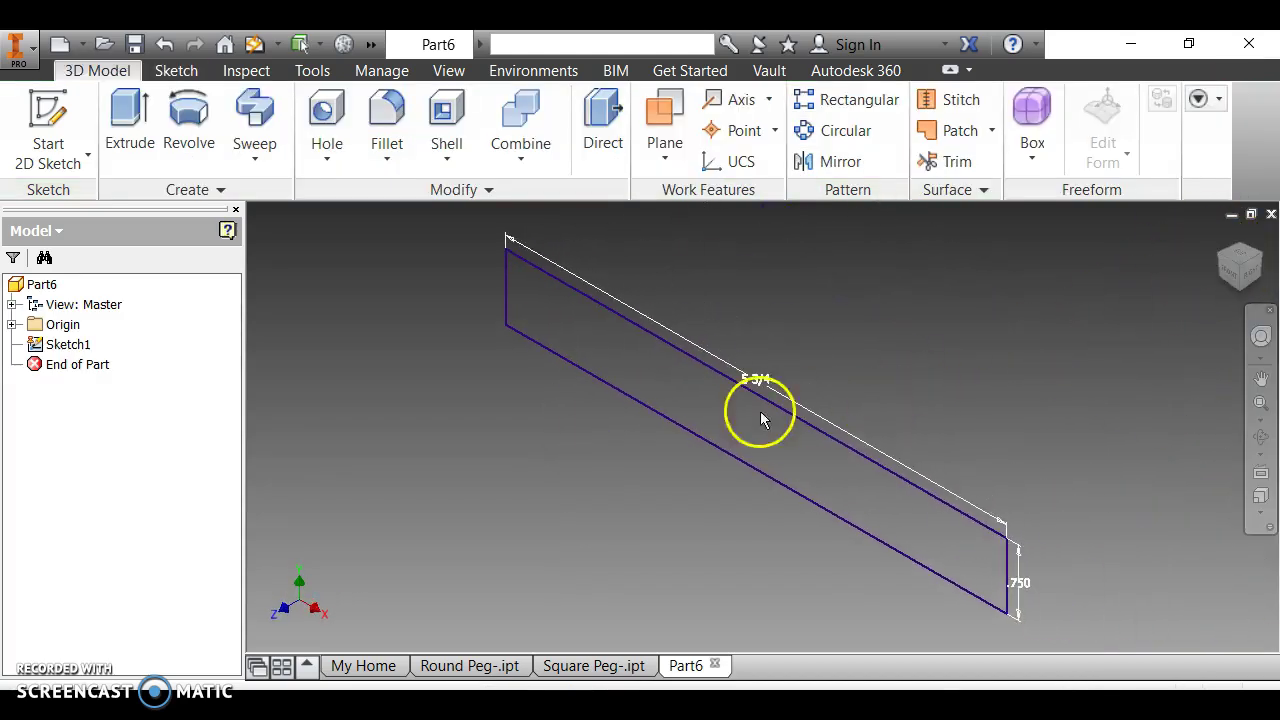
# Step: Extrude the rectangle 1 in in the flipped direction into a solid bar
pyautogui.click(129, 130)
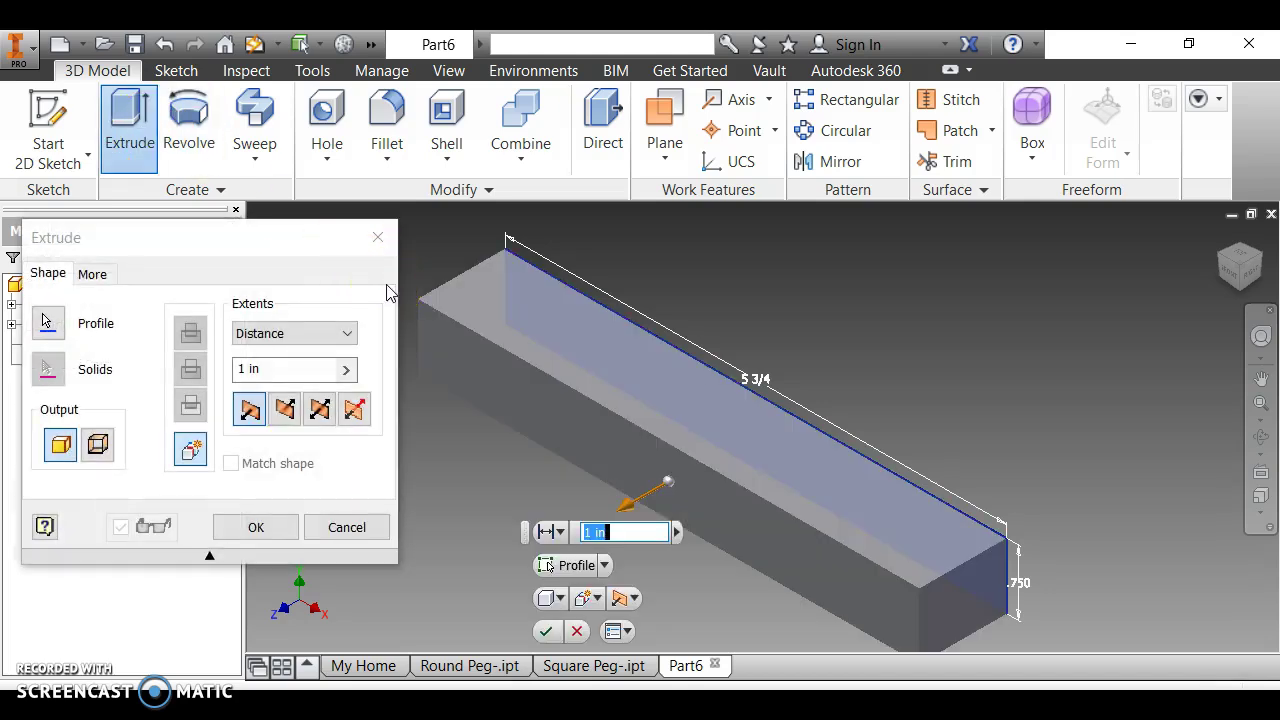
pyautogui.click(286, 410)
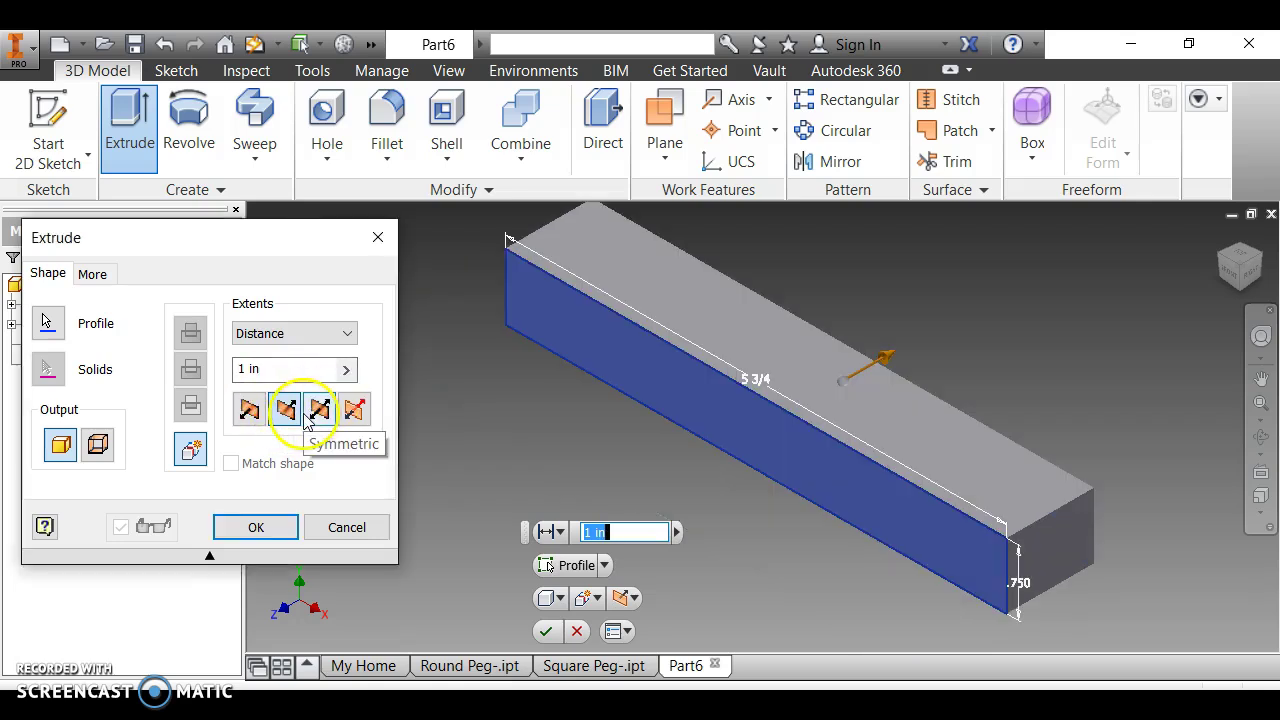
pyautogui.press('Return')
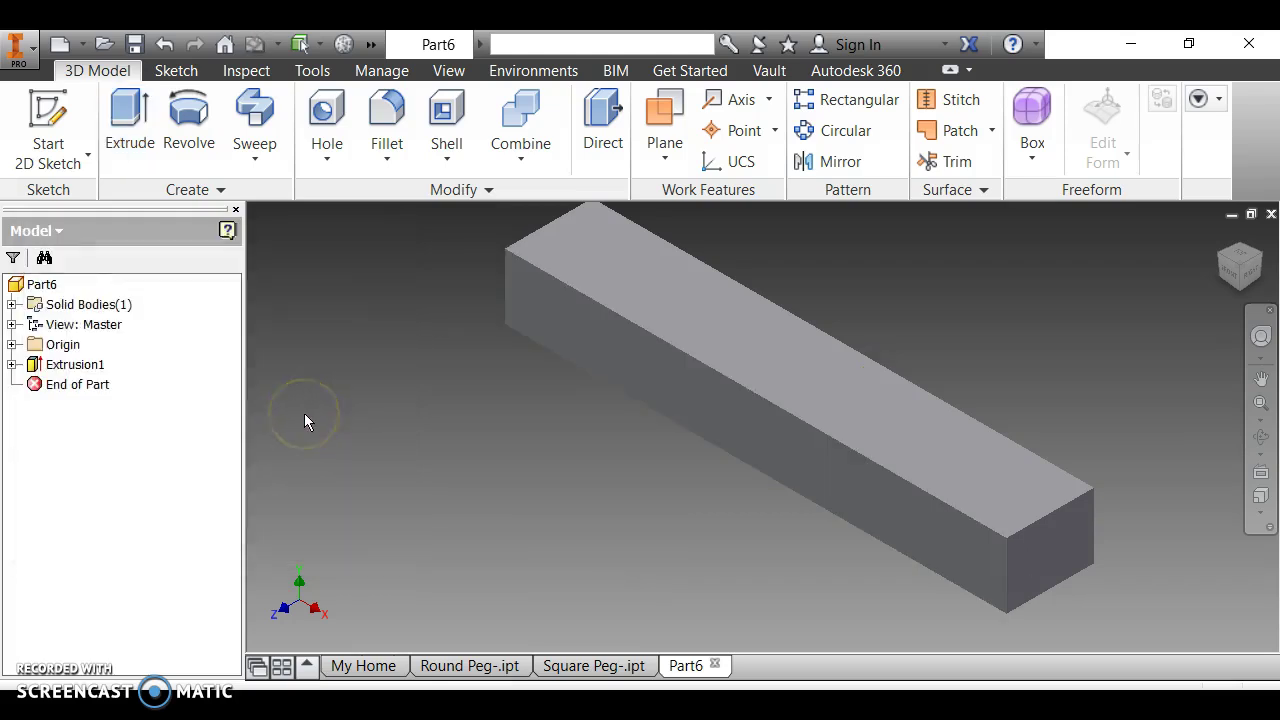
# Step: Edit Extrusion1's distance to 4 in and return to the home view
pyautogui.click(80, 366)
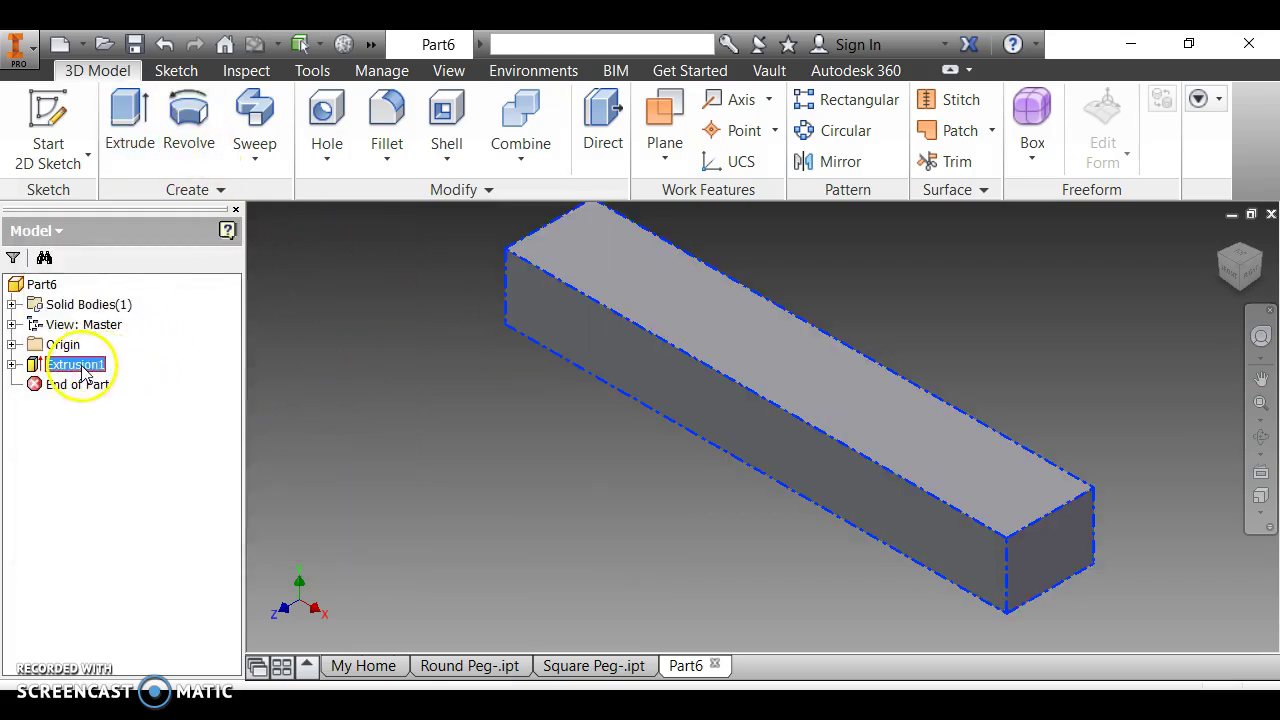
pyautogui.rightClick(84, 369)
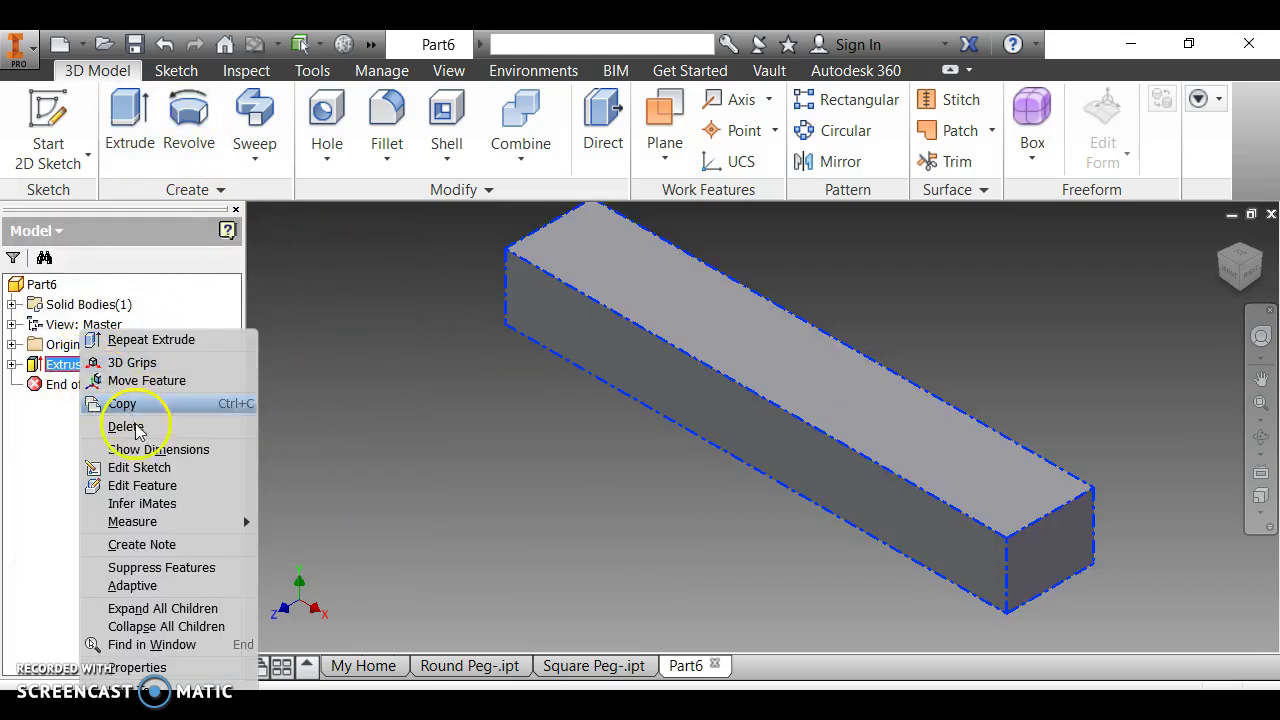
pyautogui.click(143, 486)
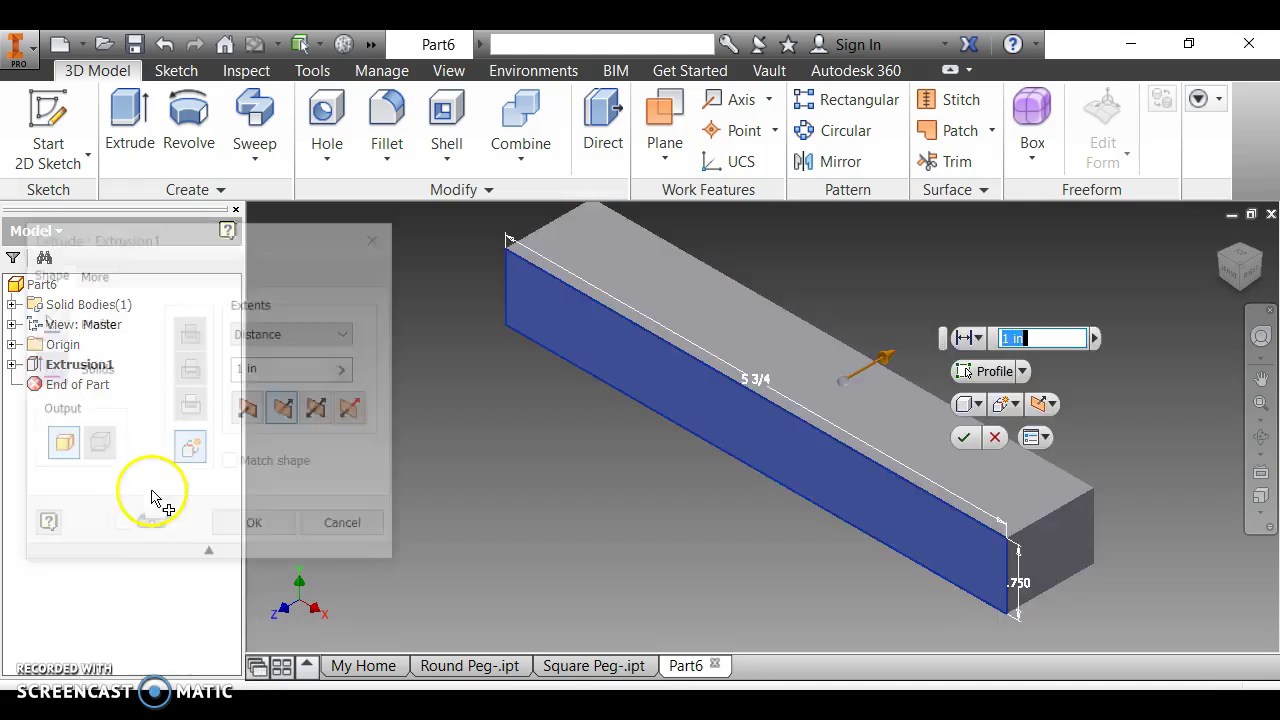
pyautogui.click(240, 370)
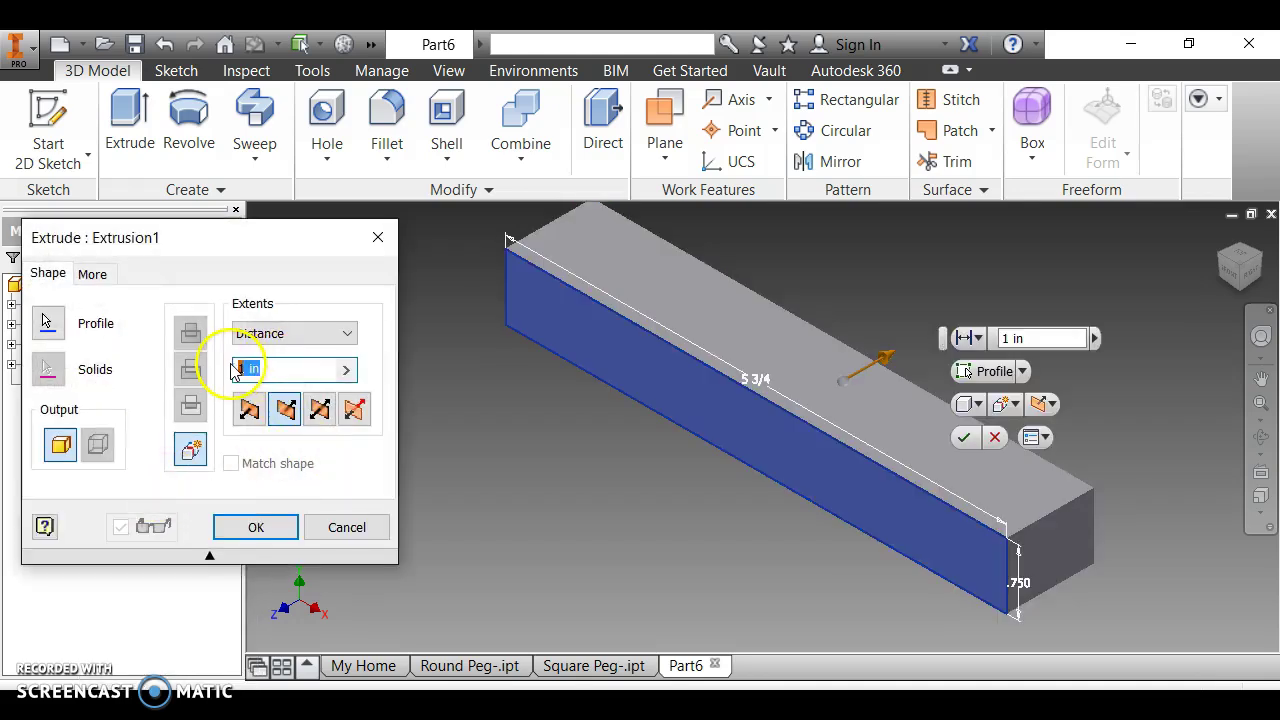
pyautogui.press('Return')
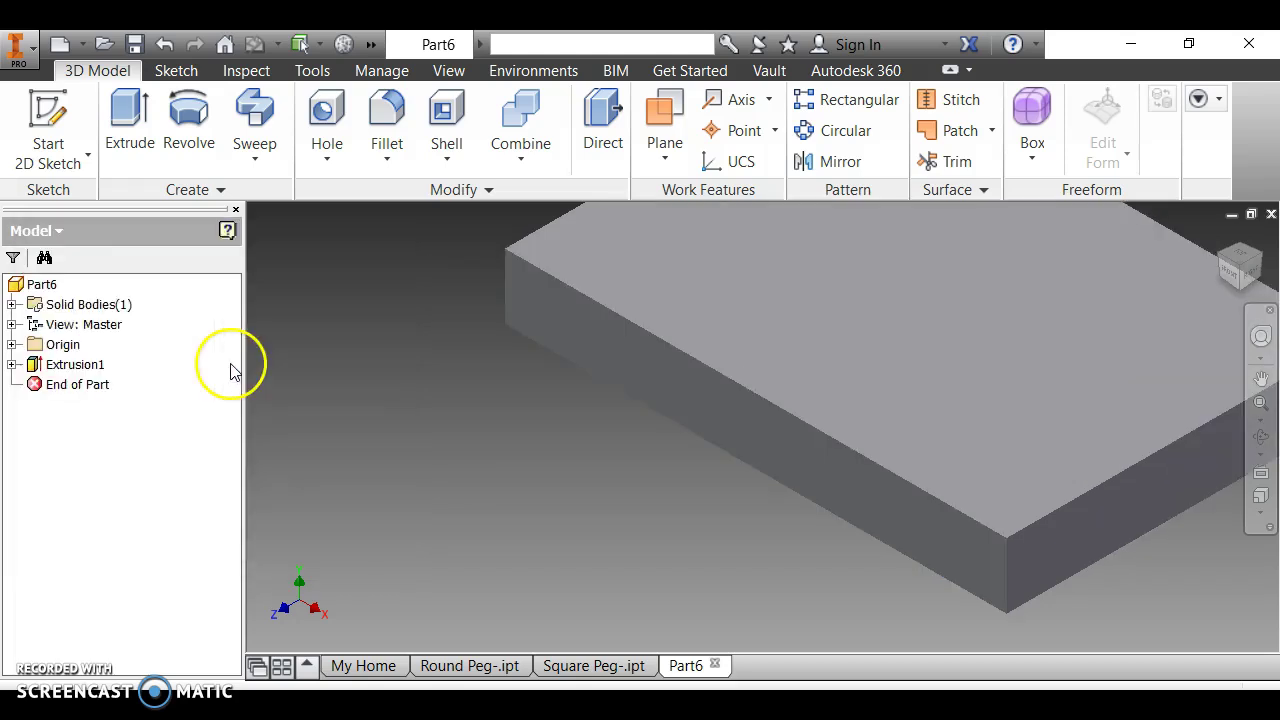
pyautogui.click(1222, 240)
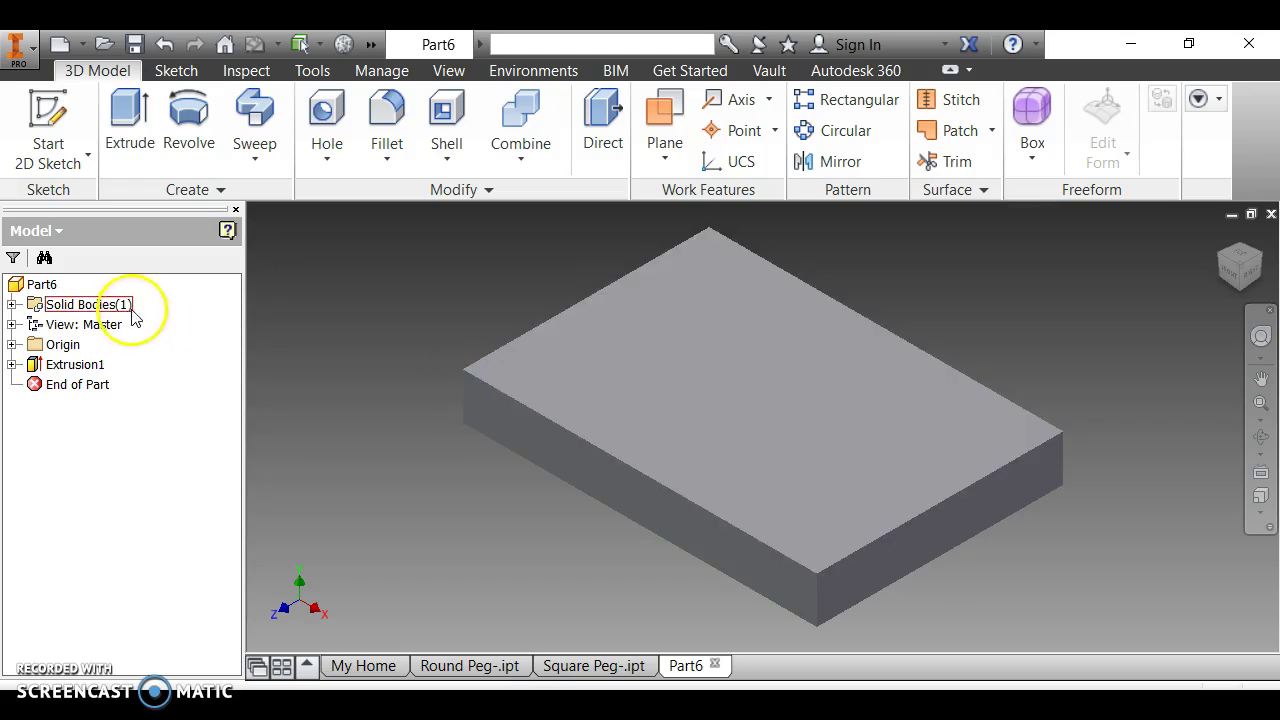
# Step: Change Extrusion1's distance to 3 in, then undo the extrusion back to the sketch profile
pyautogui.rightClick(66, 364)
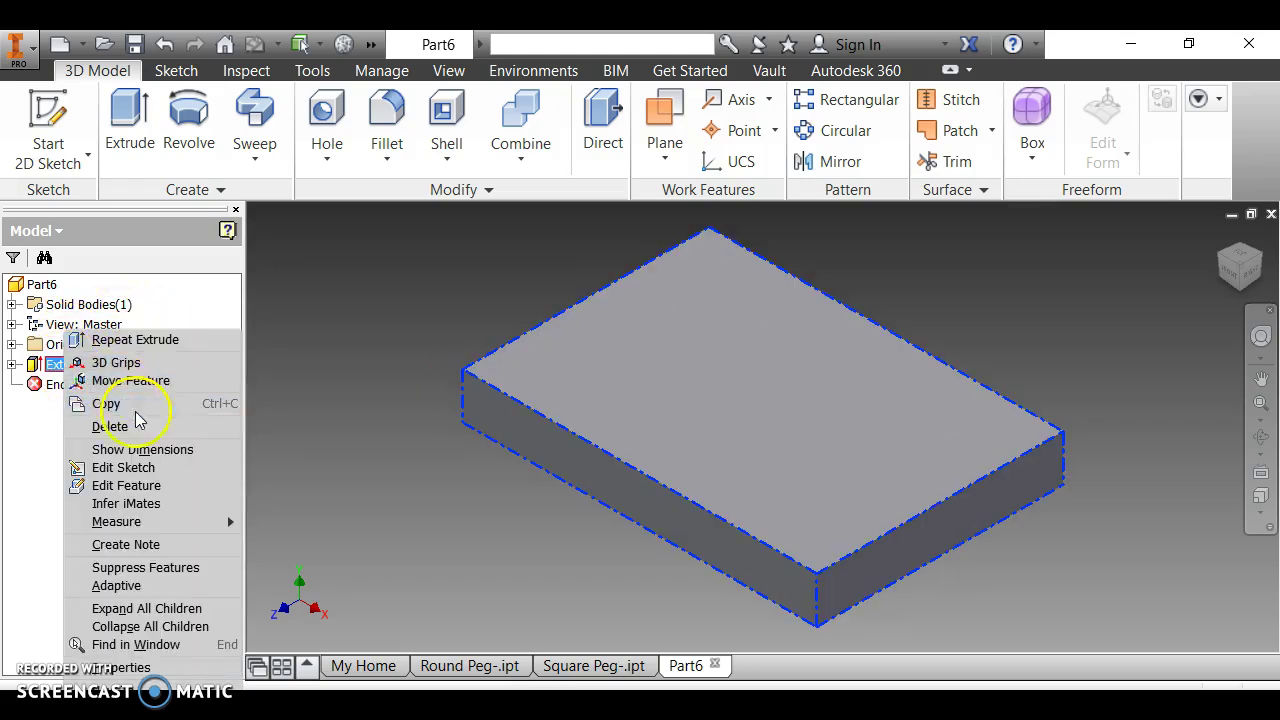
pyautogui.click(143, 485)
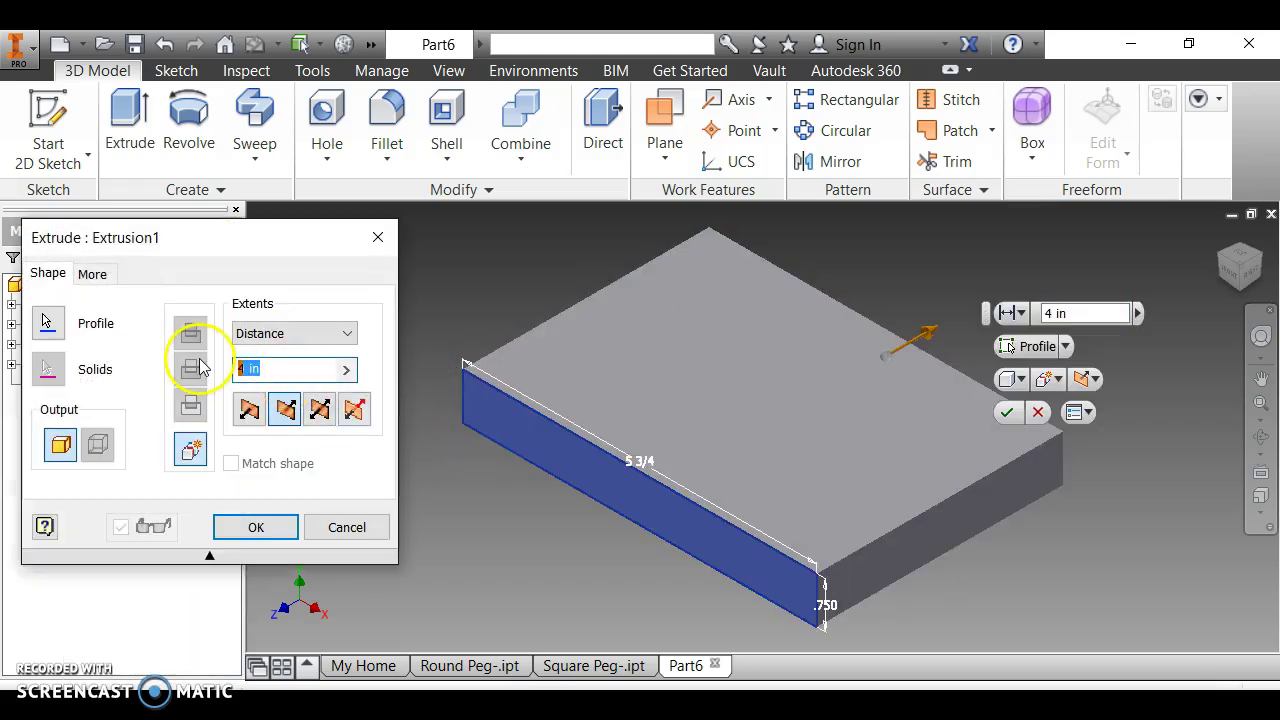
pyautogui.write('3')
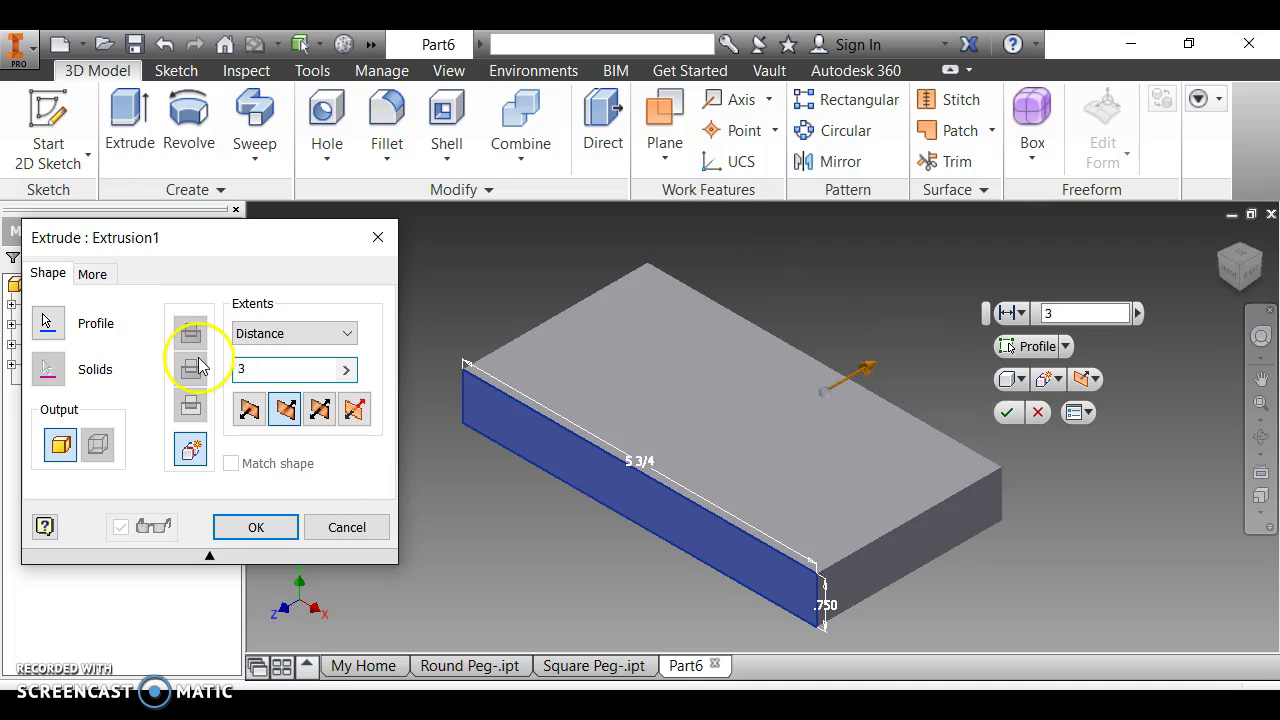
pyautogui.press('Return')
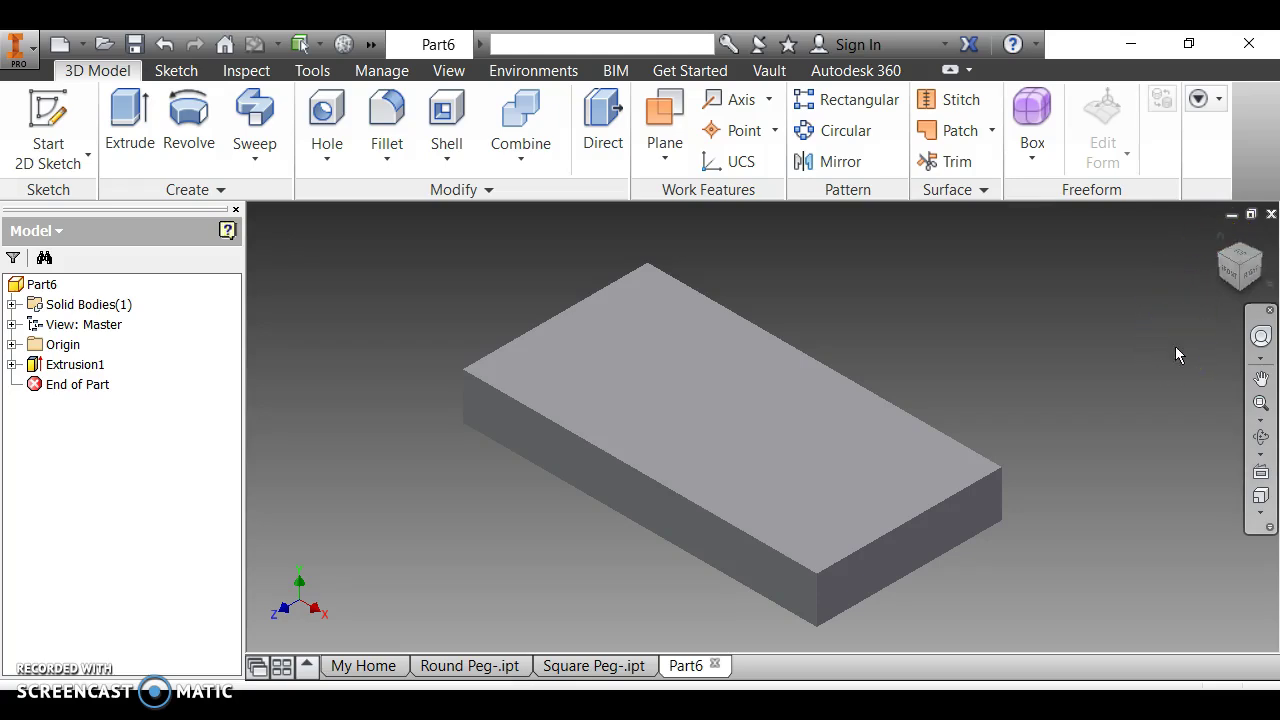
pyautogui.hotkey('ctrl', 'z')
pyautogui.hotkey('ctrl', 'z')
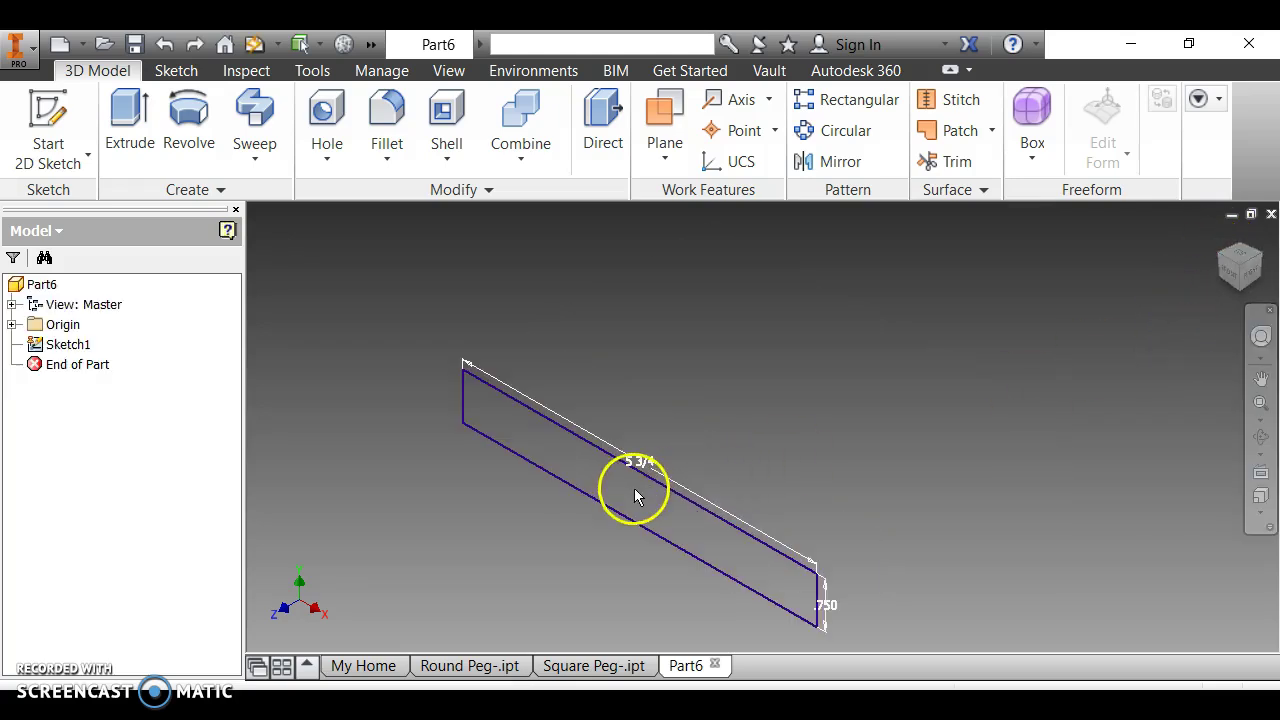
# Step: Extrude the profile in the flipped direction, then delete that first Extrusion1 attempt
pyautogui.click(130, 118)
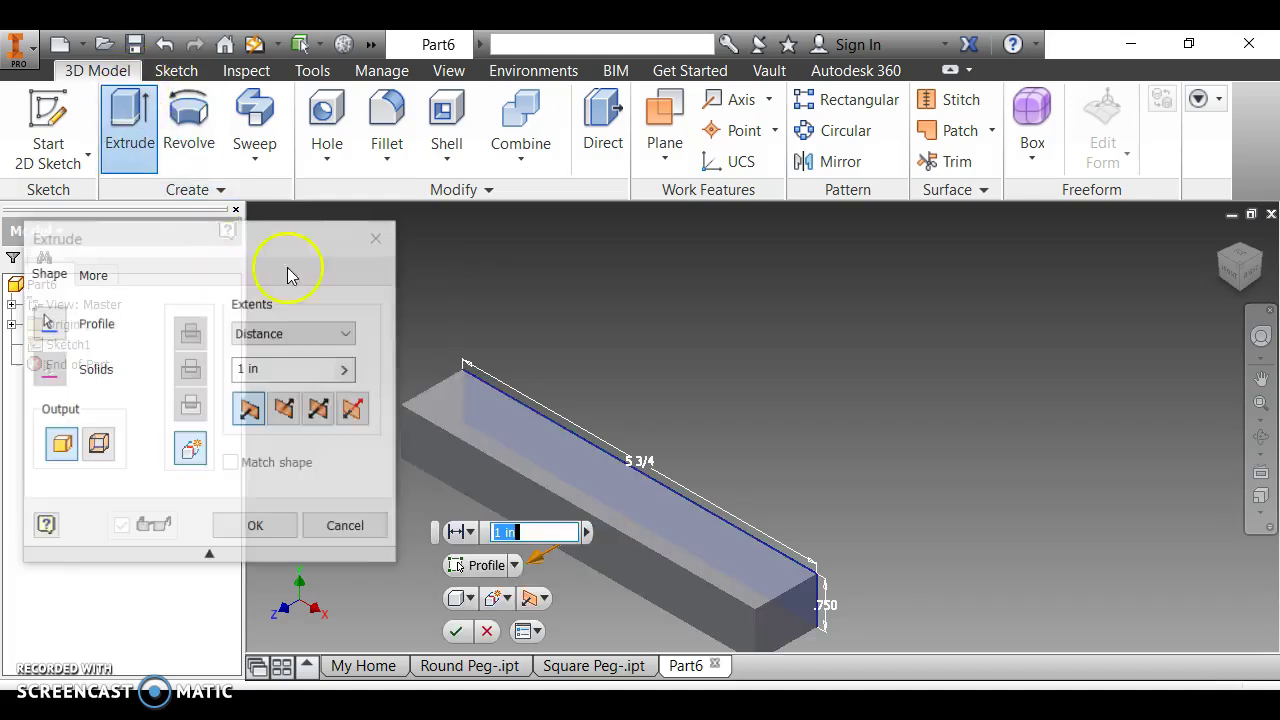
pyautogui.click(285, 408)
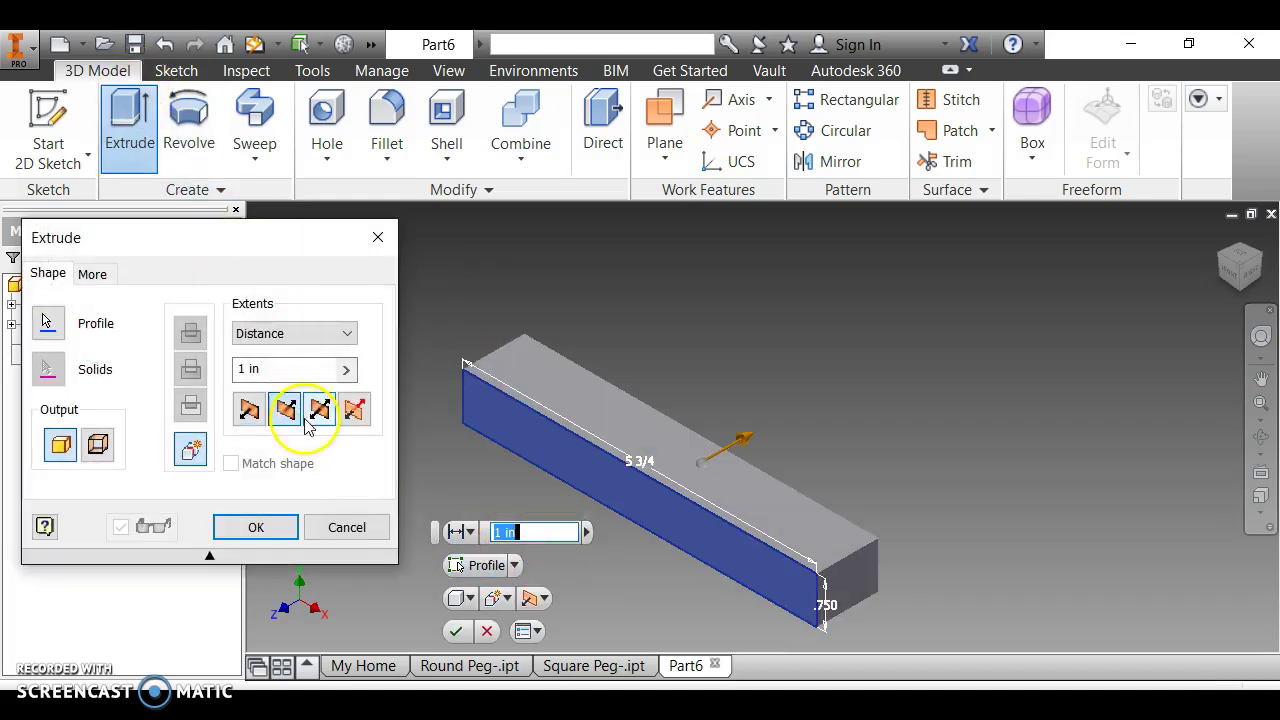
pyautogui.press('Return')
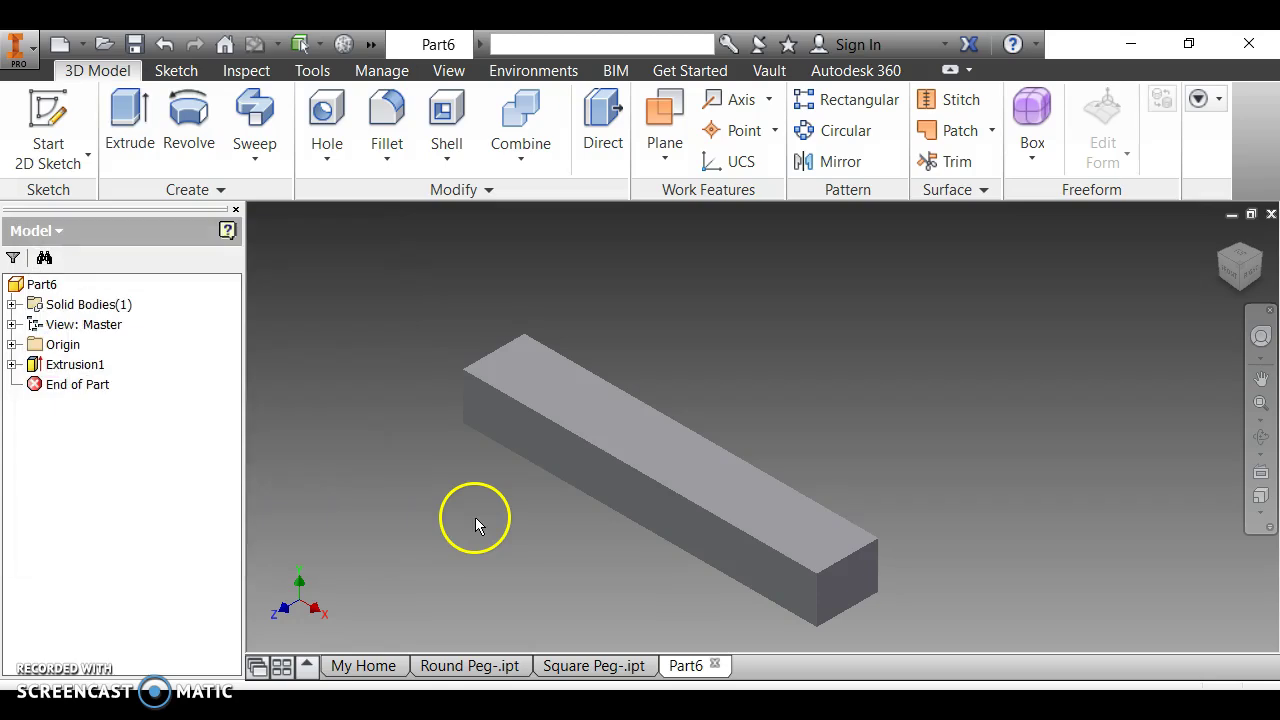
pyautogui.click(75, 366)
pyautogui.rightClick(82, 370)
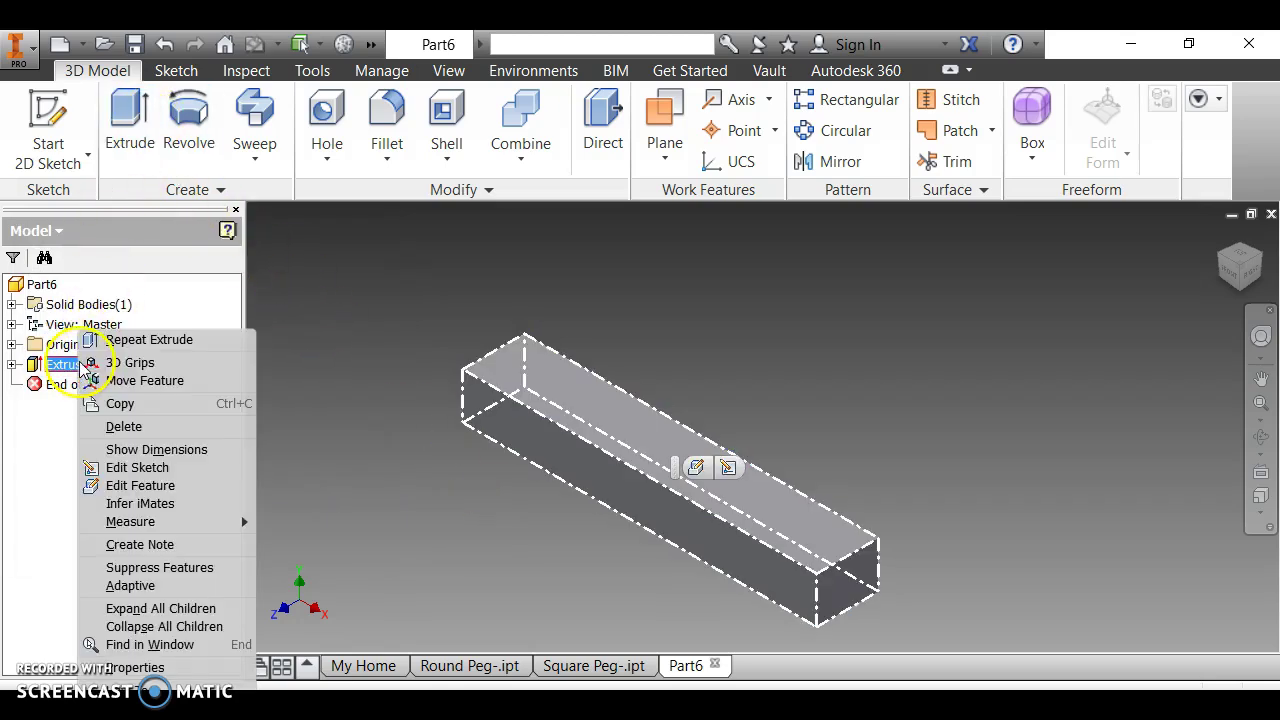
pyautogui.click(460, 304)
pyautogui.hotkey('ctrl', 'z')
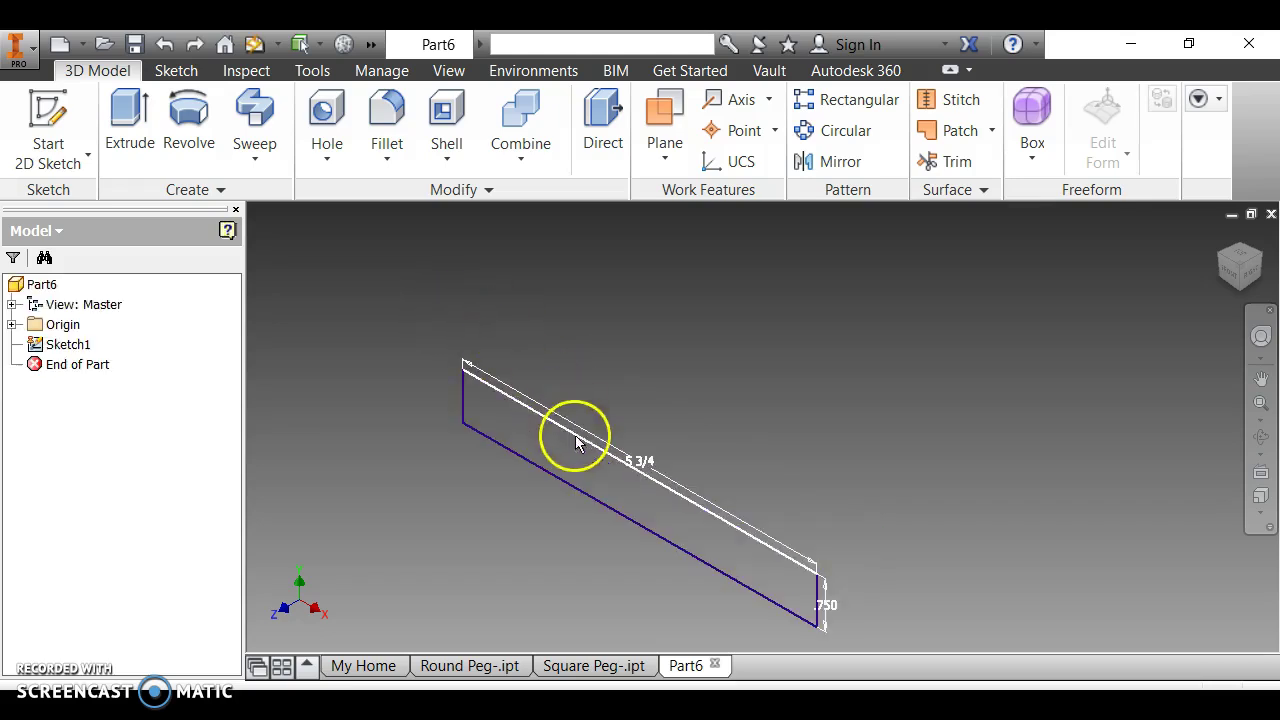
# Step: Re-extrude the 5 3/4 × .750 profile 3 in in the flipped direction
pyautogui.click(140, 118)
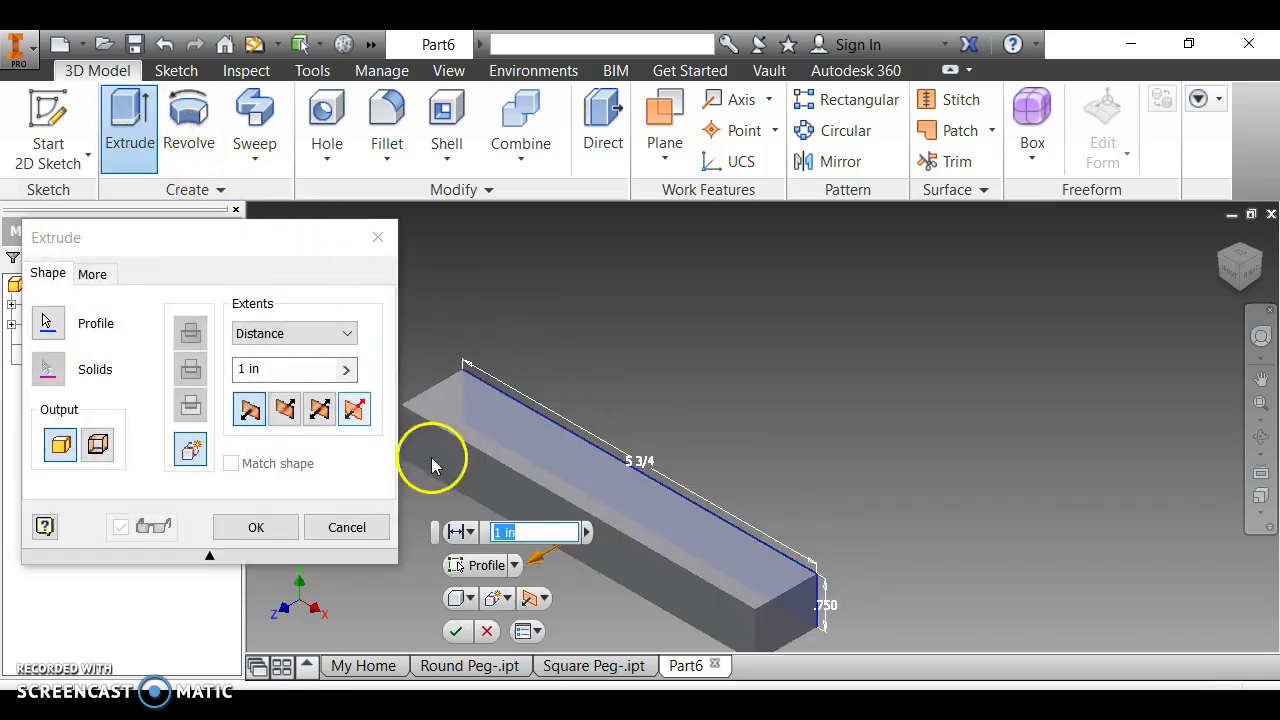
pyautogui.click(285, 408)
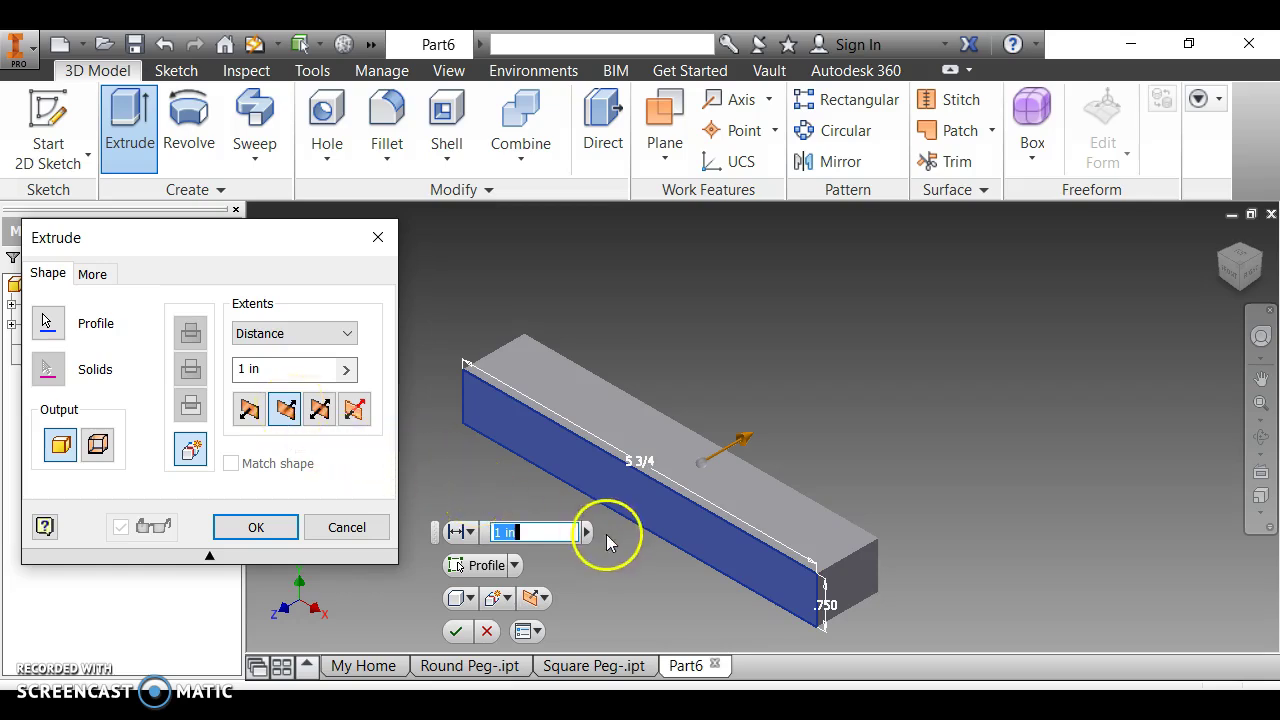
pyautogui.click(292, 370)
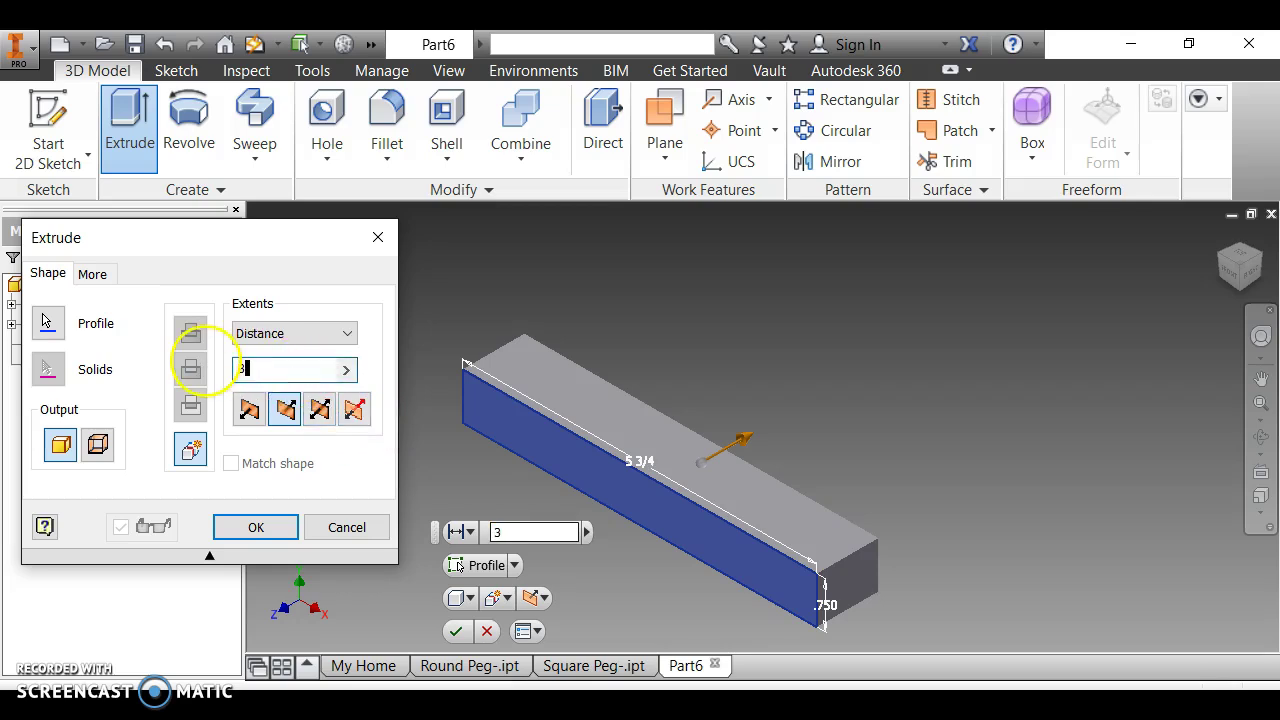
pyautogui.write('3')
pyautogui.press('Return')
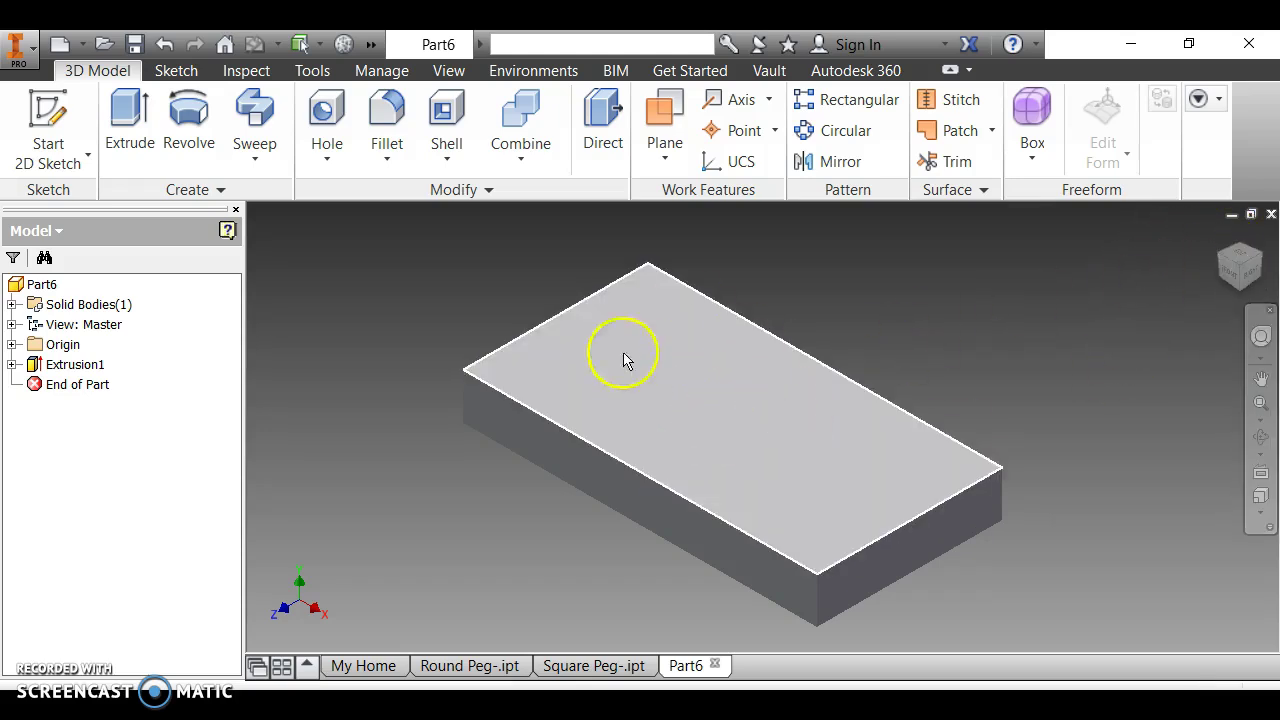
pyautogui.rightClick(725, 418)
# Step: Start a sketch on the block's top face and draw a 1 in diameter circle
pyautogui.click(727, 478)
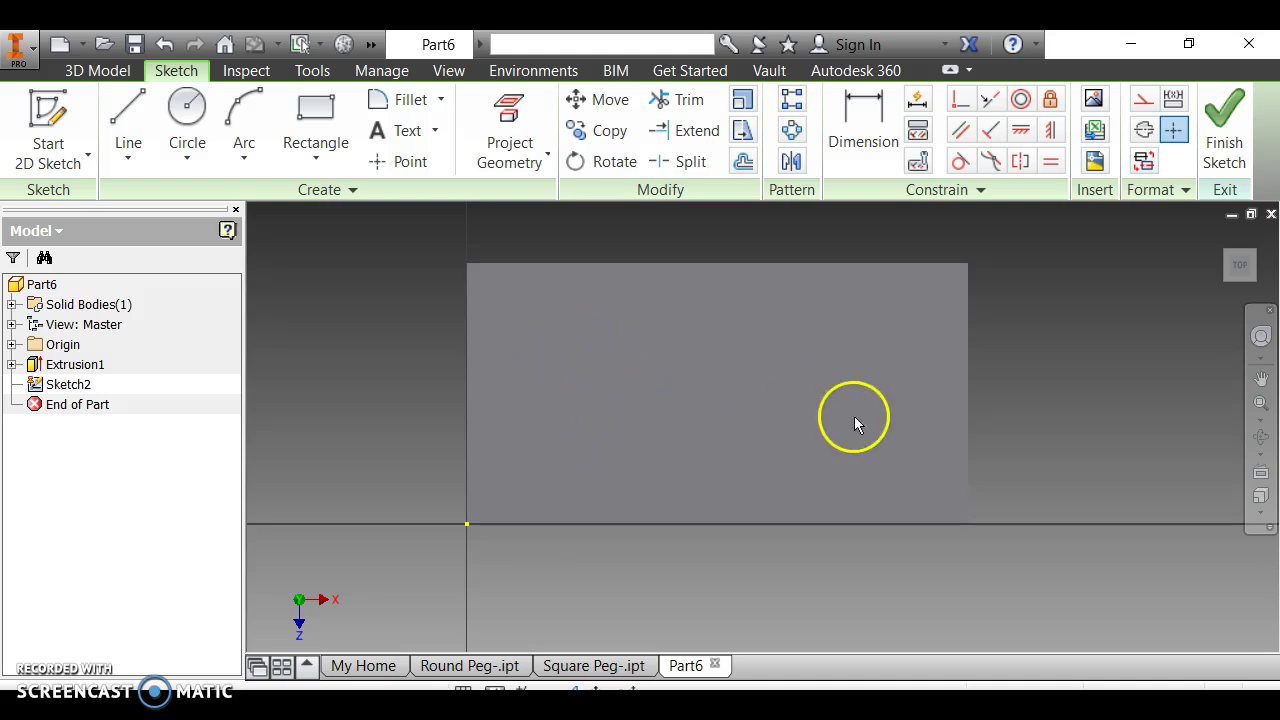
pyautogui.click(202, 125)
pyautogui.click(586, 391)
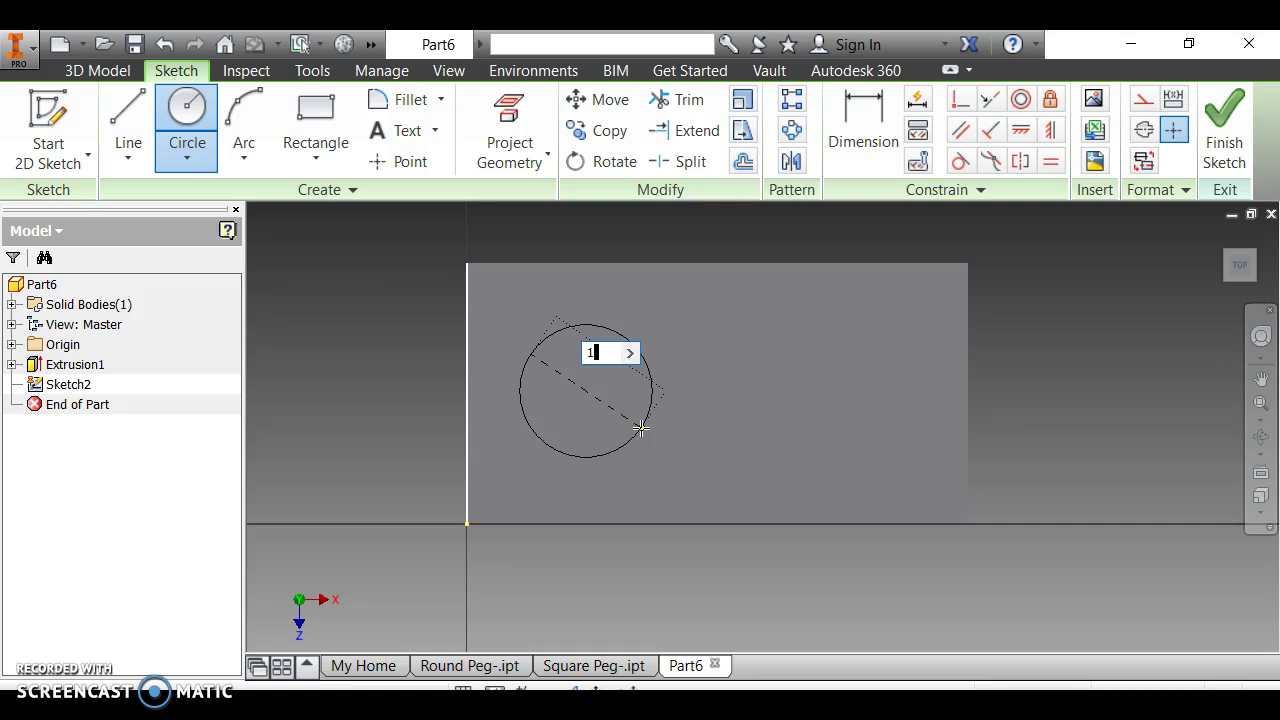
pyautogui.press('Return')
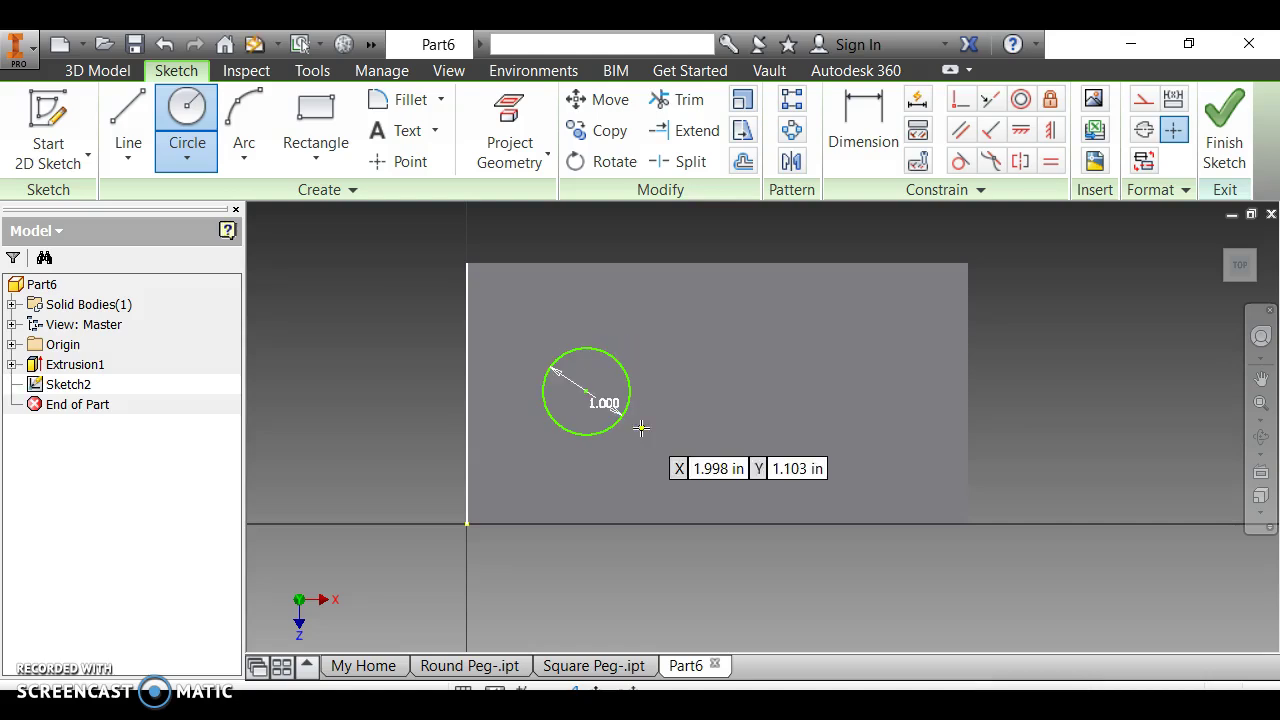
# Step: Draw a 1 × 1 in Two Point Center Rectangle square right of the circle
pyautogui.click(334, 146)
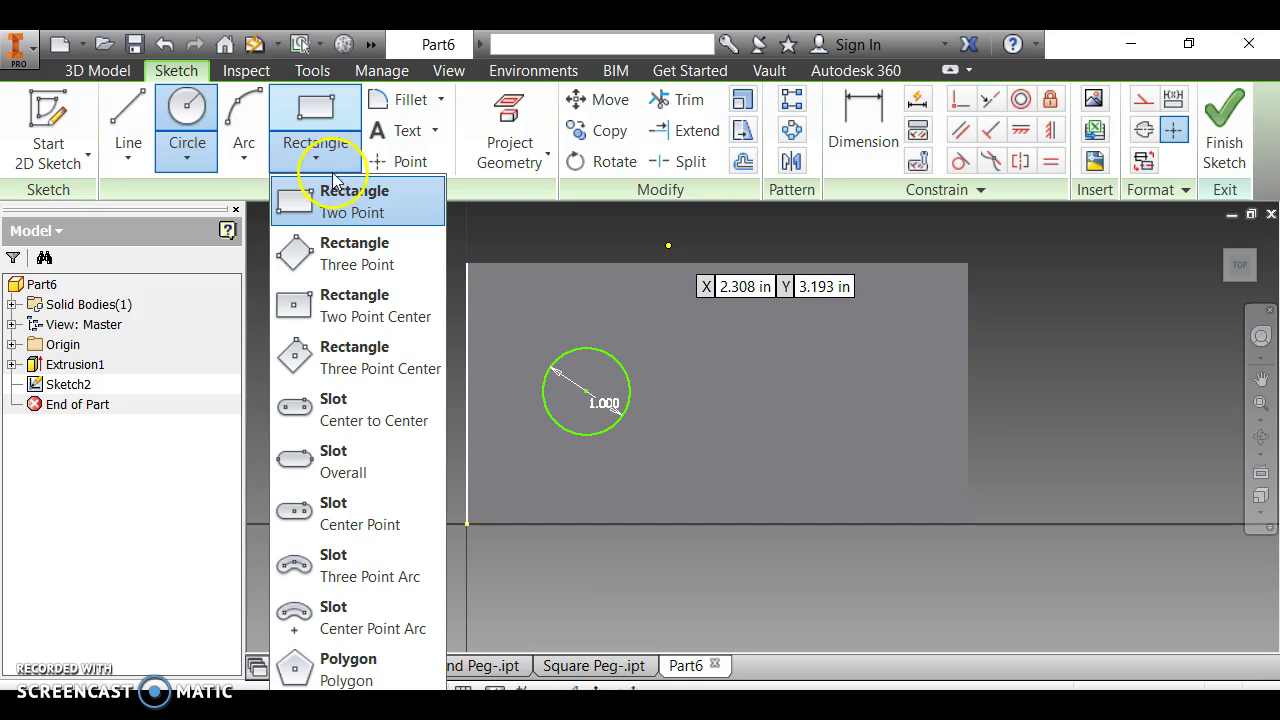
pyautogui.click(340, 318)
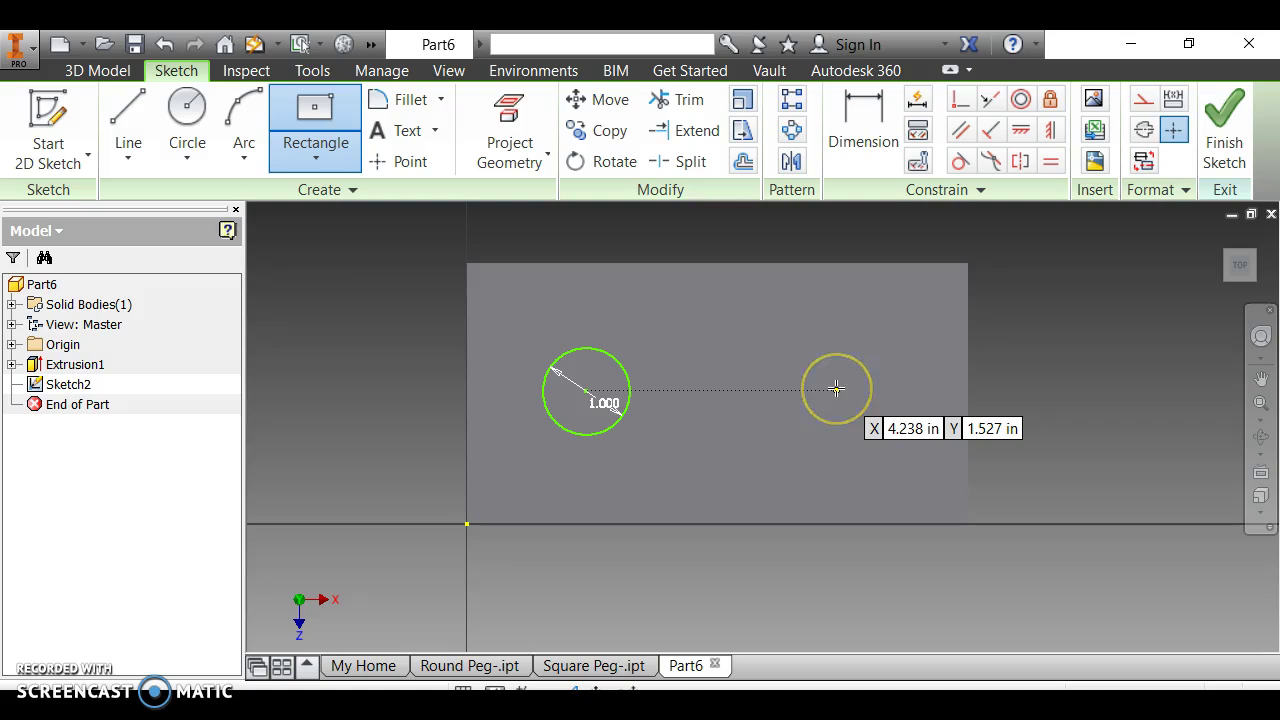
pyautogui.moveTo(836, 389); pyautogui.dragTo(891, 440)
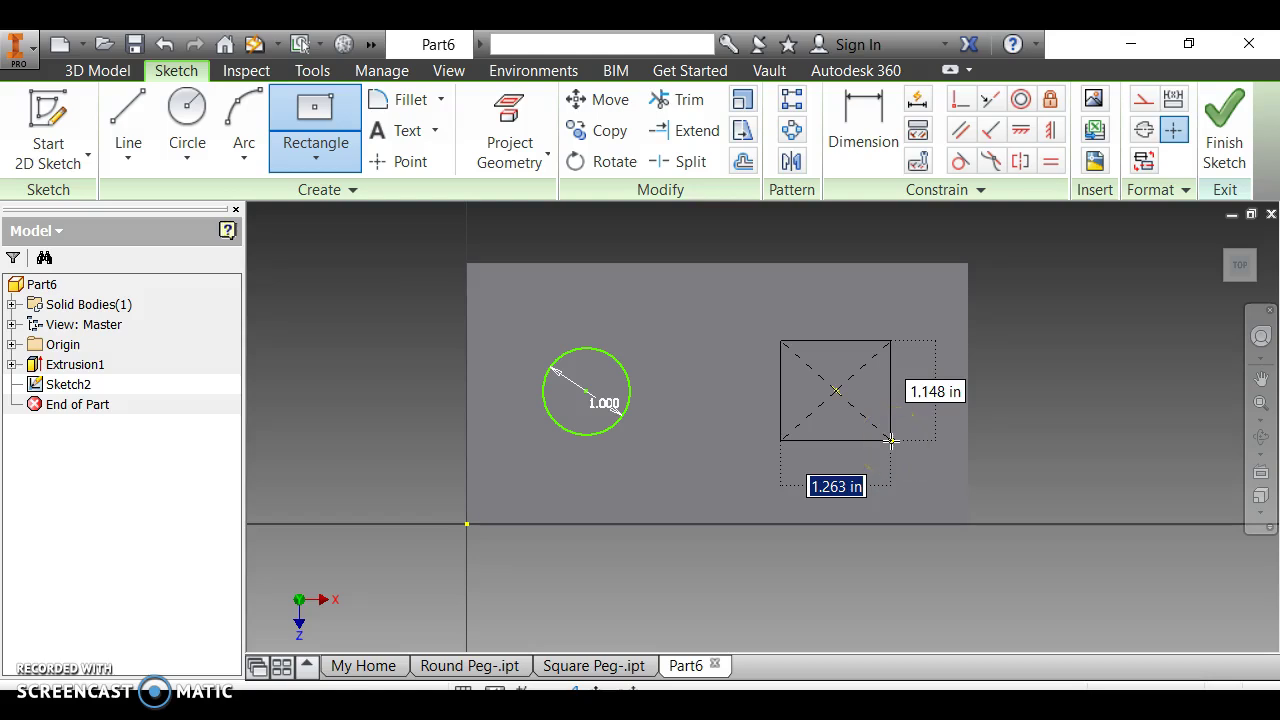
pyautogui.write('1')
pyautogui.press('Tab')
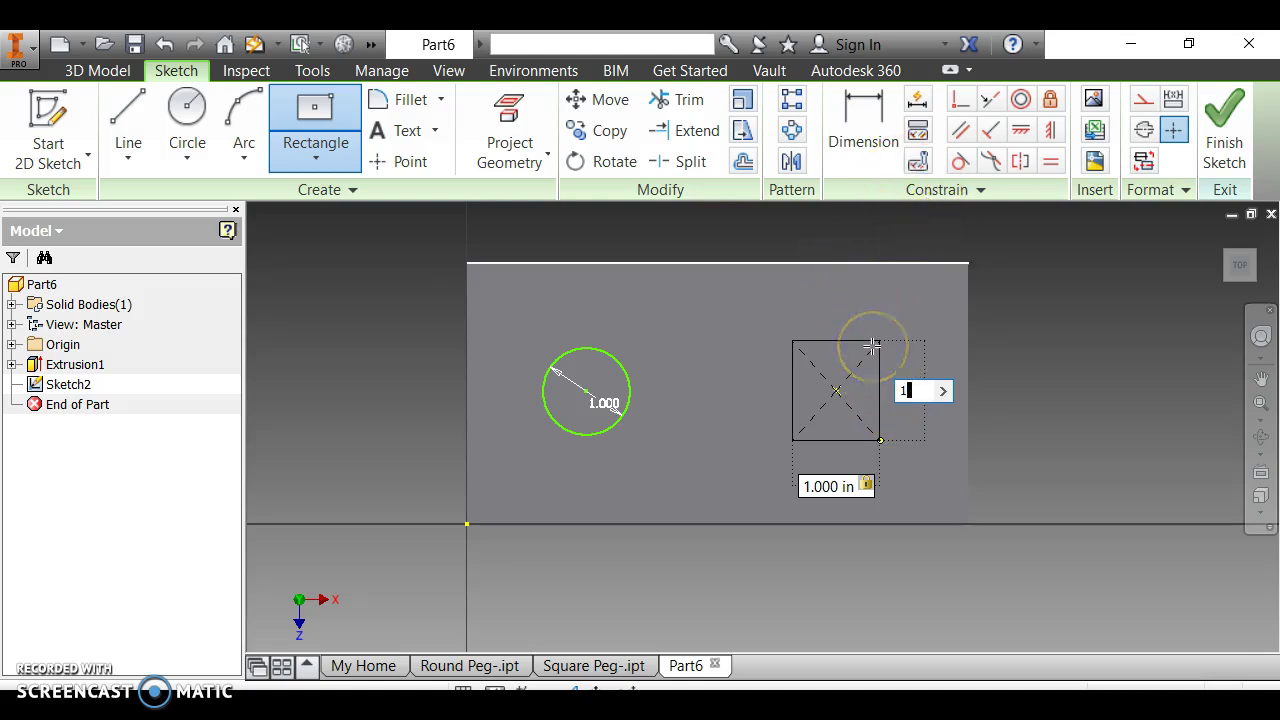
pyautogui.press('Return')
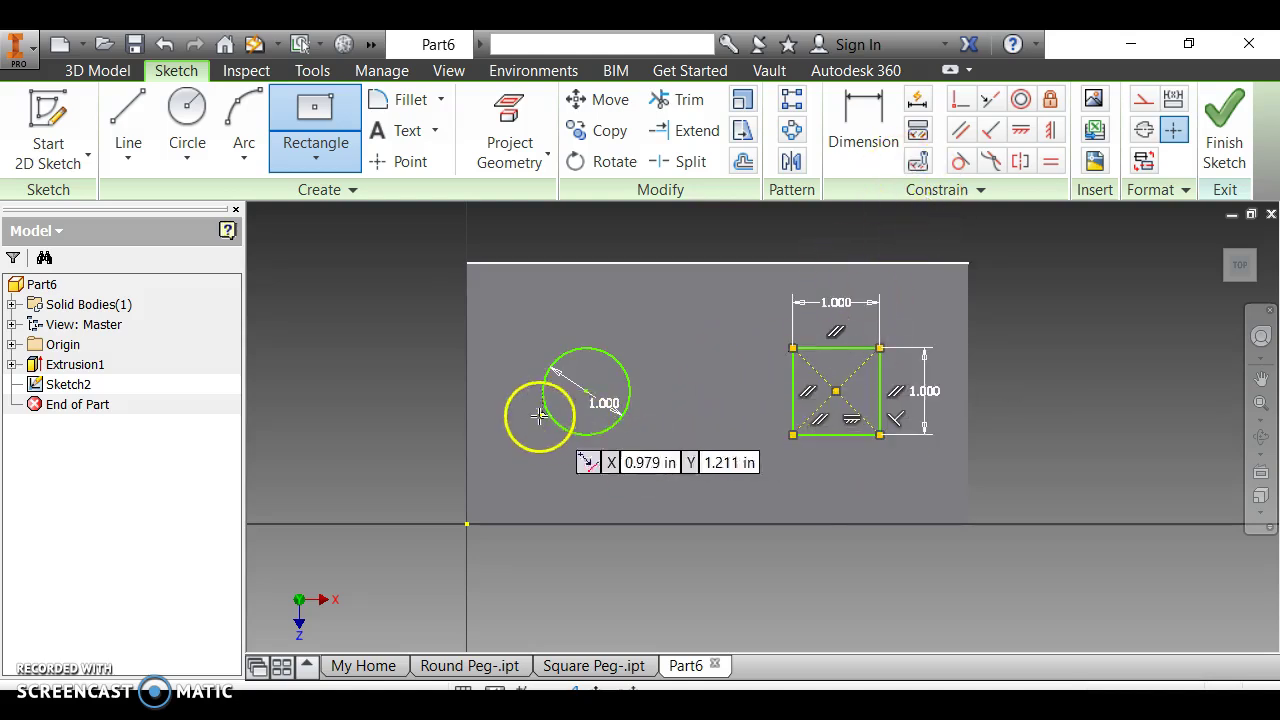
# Step: Dimension the circle centre 1.400 in from the left edge and the square centre 1.400 in from the right edge
pyautogui.click(838, 148)
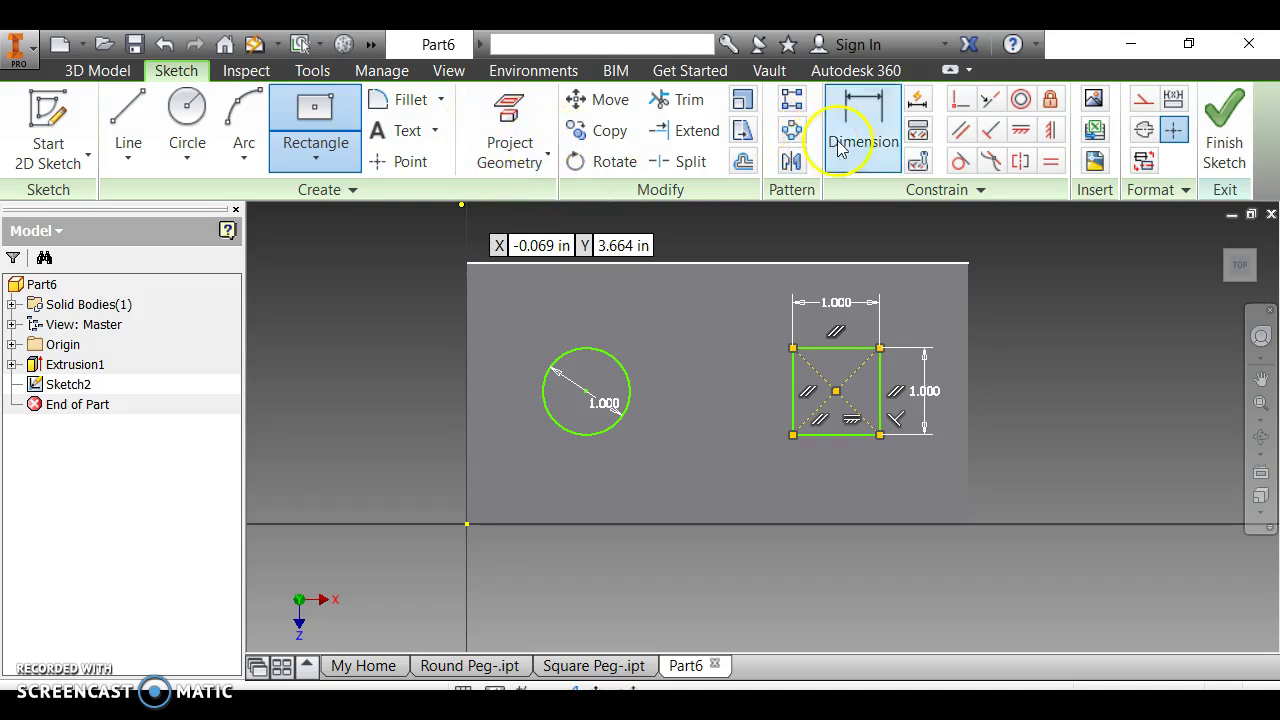
pyautogui.click(873, 128)
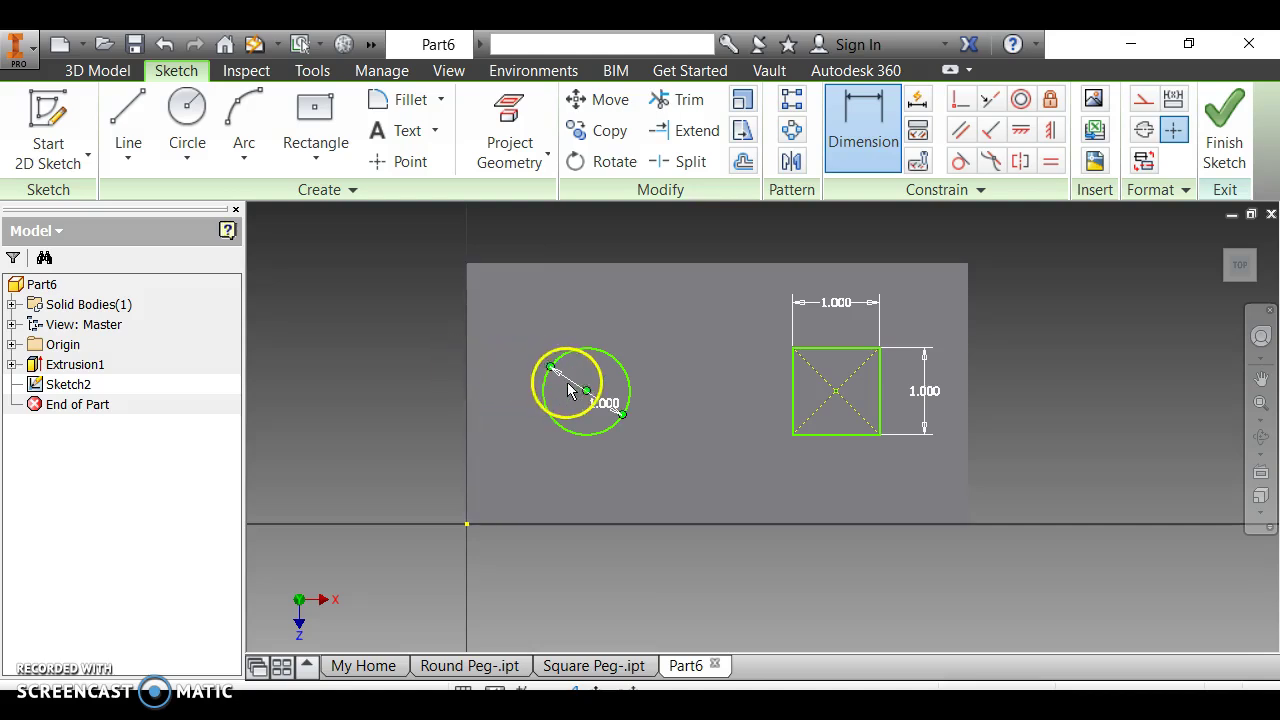
pyautogui.moveTo(590, 386); pyautogui.dragTo(588, 393)
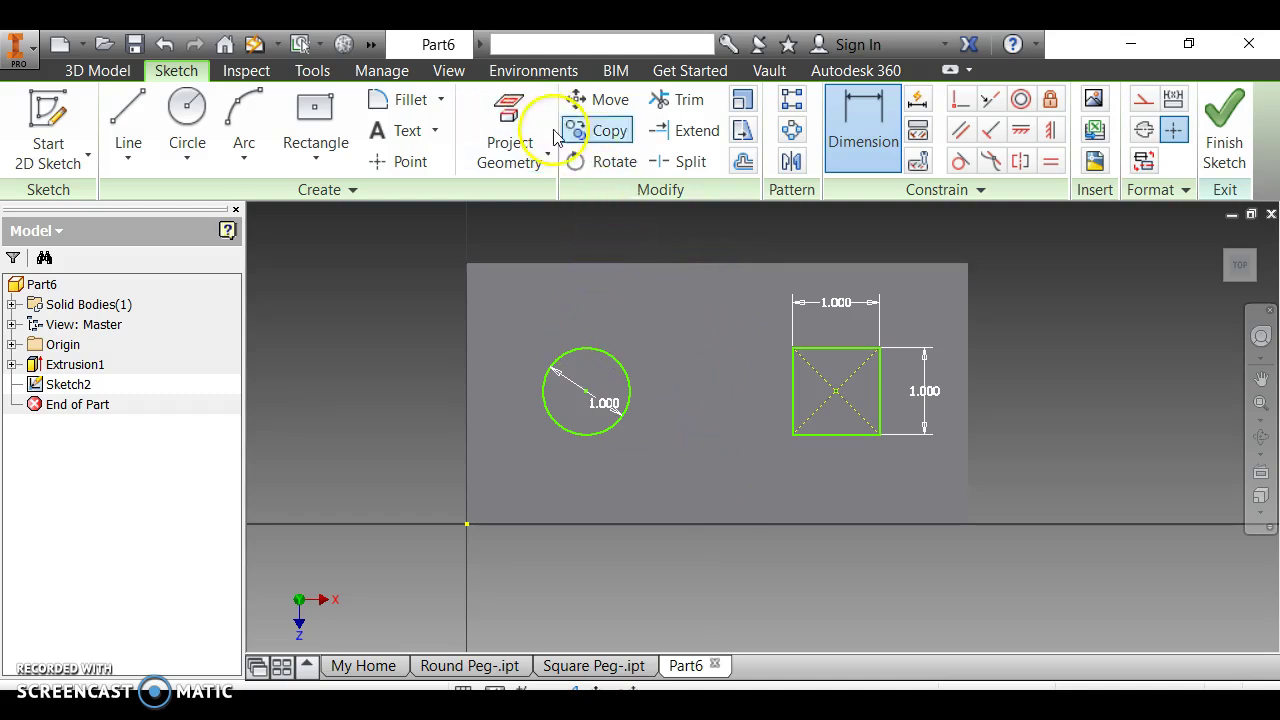
pyautogui.click(467, 396)
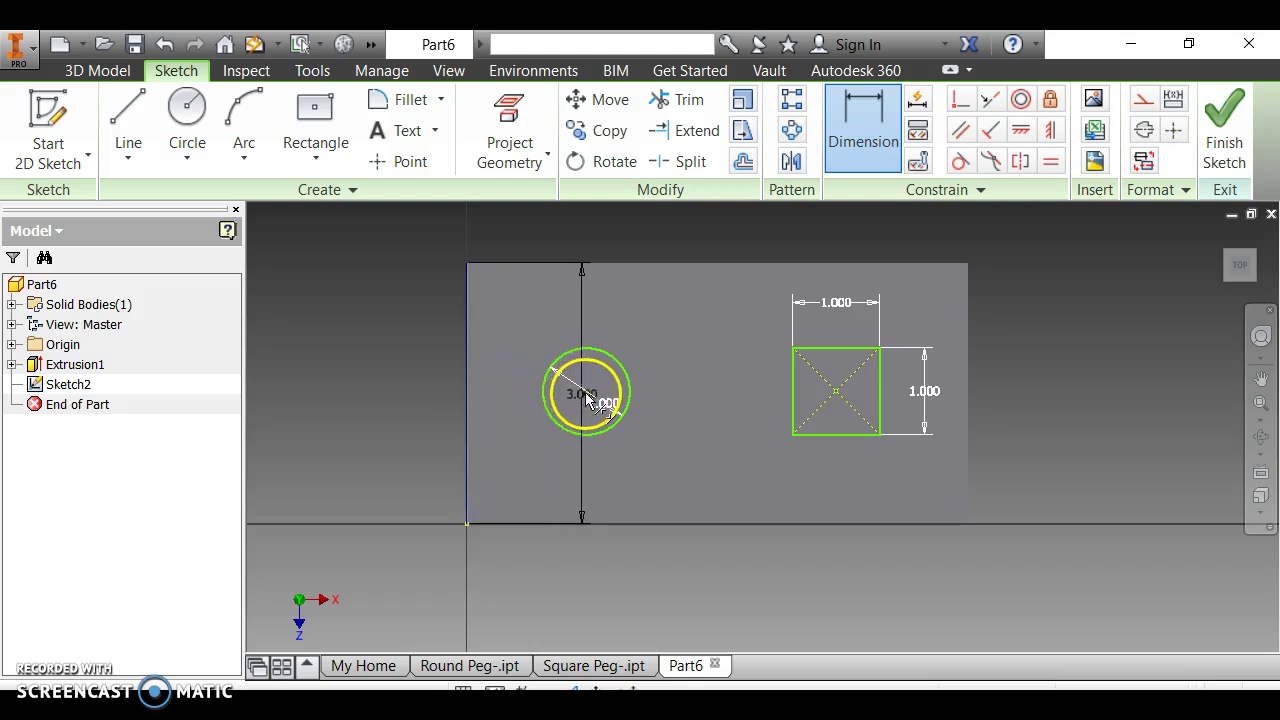
pyautogui.click(588, 400)
pyautogui.click(538, 318)
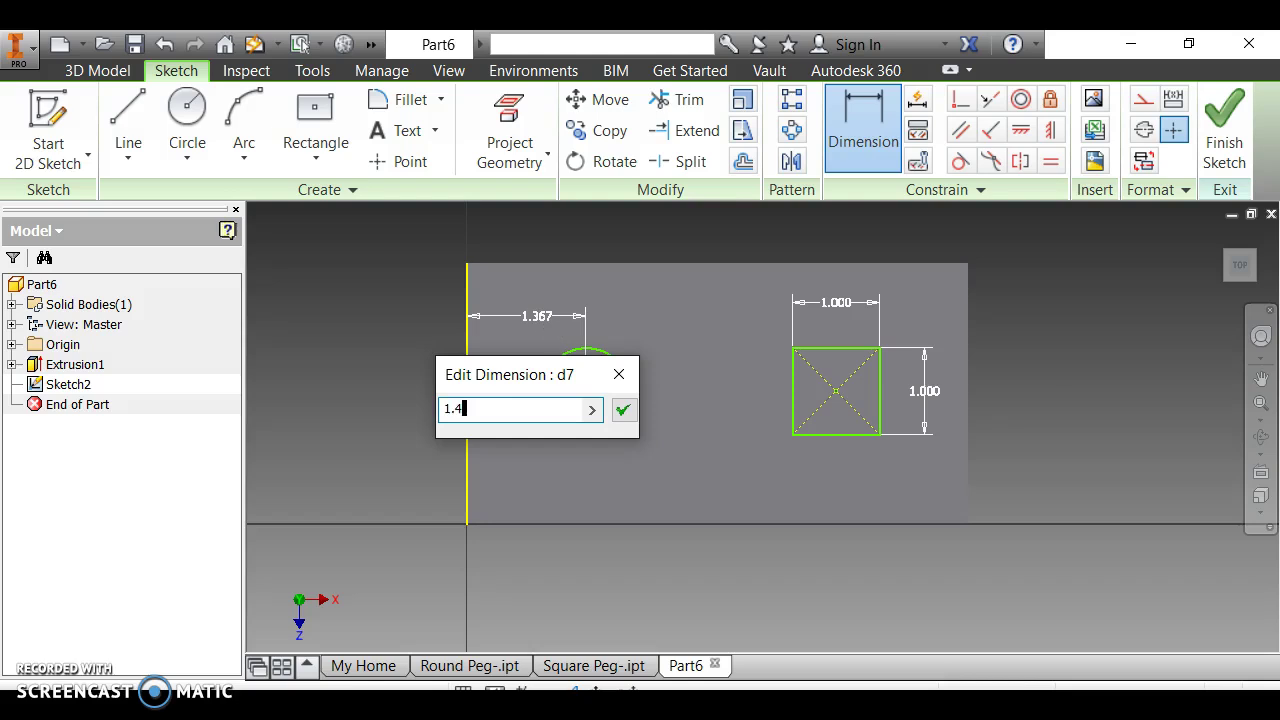
pyautogui.press('Return')
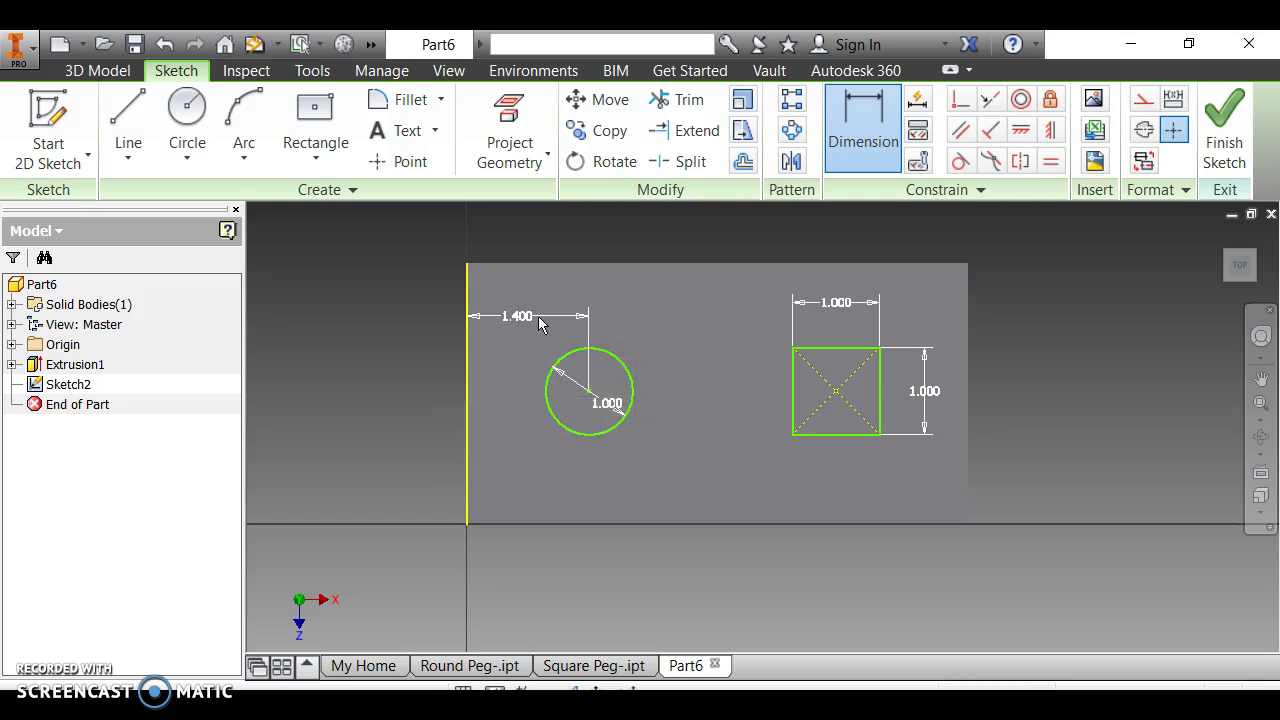
pyautogui.click(970, 392)
pyautogui.click(836, 392)
pyautogui.click(887, 487)
pyautogui.write('1')
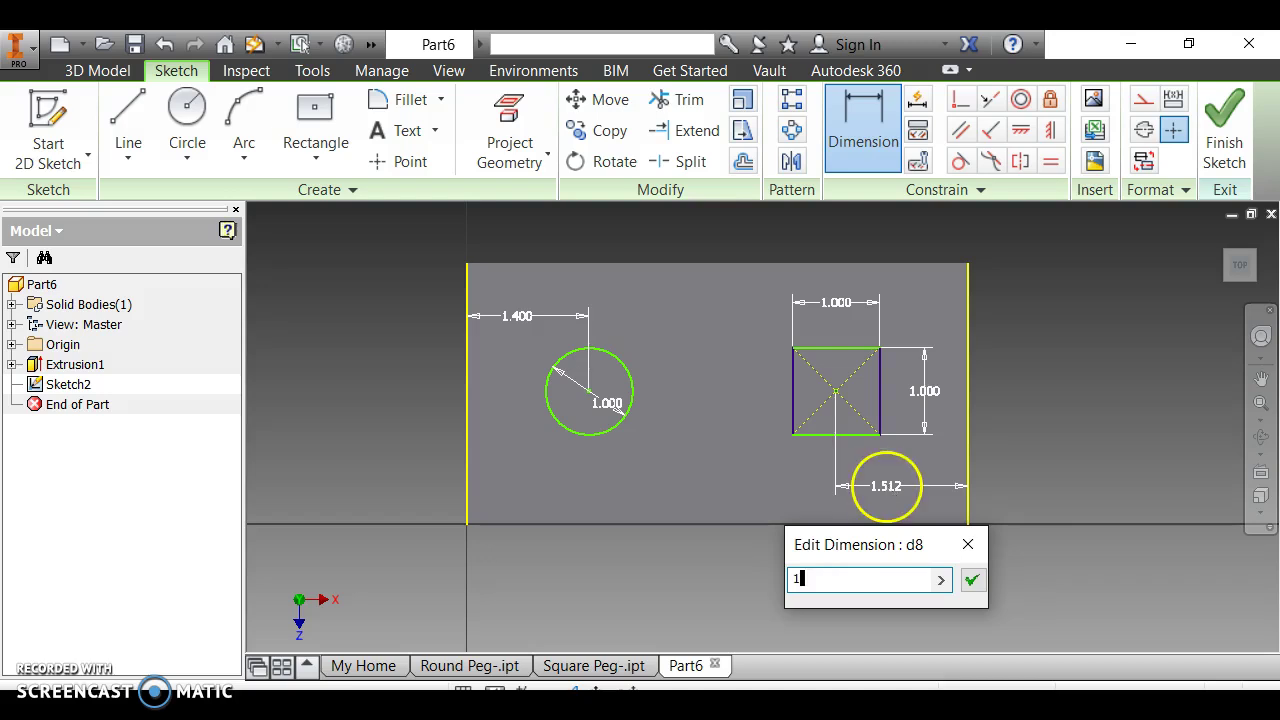
pyautogui.write('.4')
pyautogui.press('Return')
# Step: Dimension both the circle and square centres 1.500 in below the top edge
pyautogui.moveTo(722, 262)
pyautogui.mouseDown()
pyautogui.moveTo(586, 271)
pyautogui.moveTo(590, 395)
pyautogui.moveTo(642, 344)
pyautogui.mouseUp()
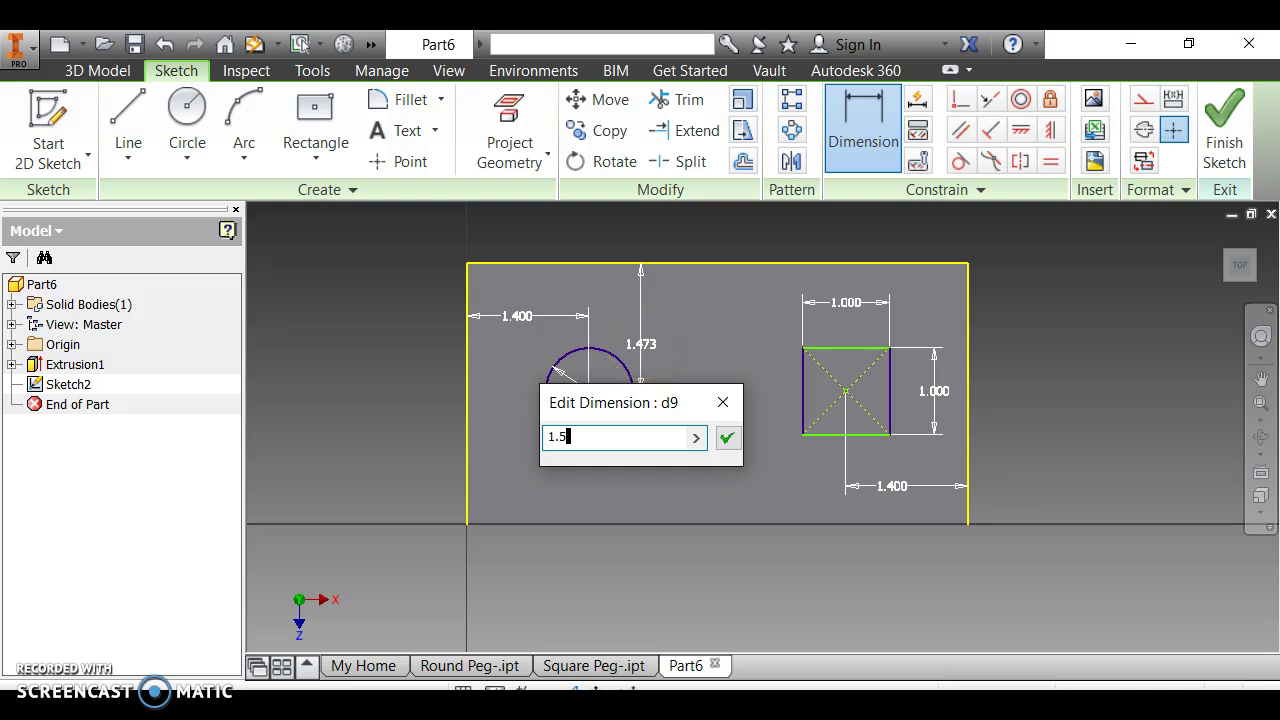
pyautogui.press('Return')
pyautogui.click(877, 265)
pyautogui.click(848, 393)
pyautogui.click(1022, 358)
pyautogui.write('1.5')
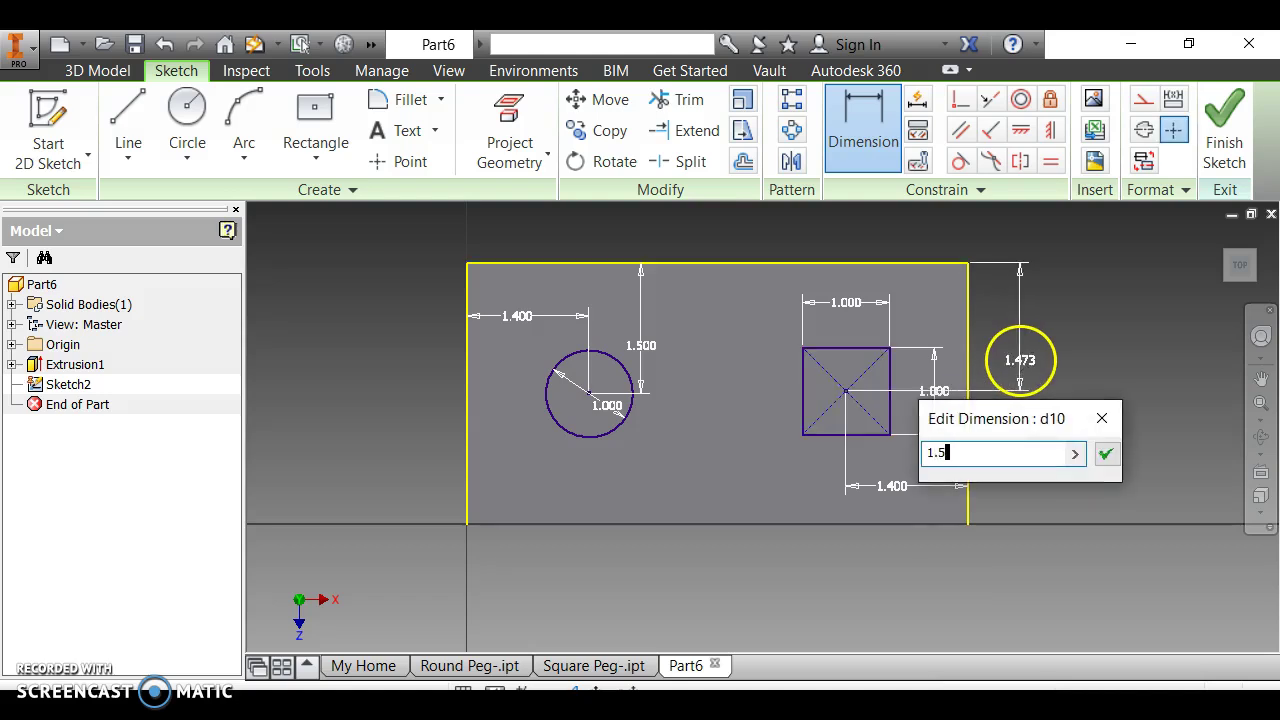
pyautogui.press('Return')
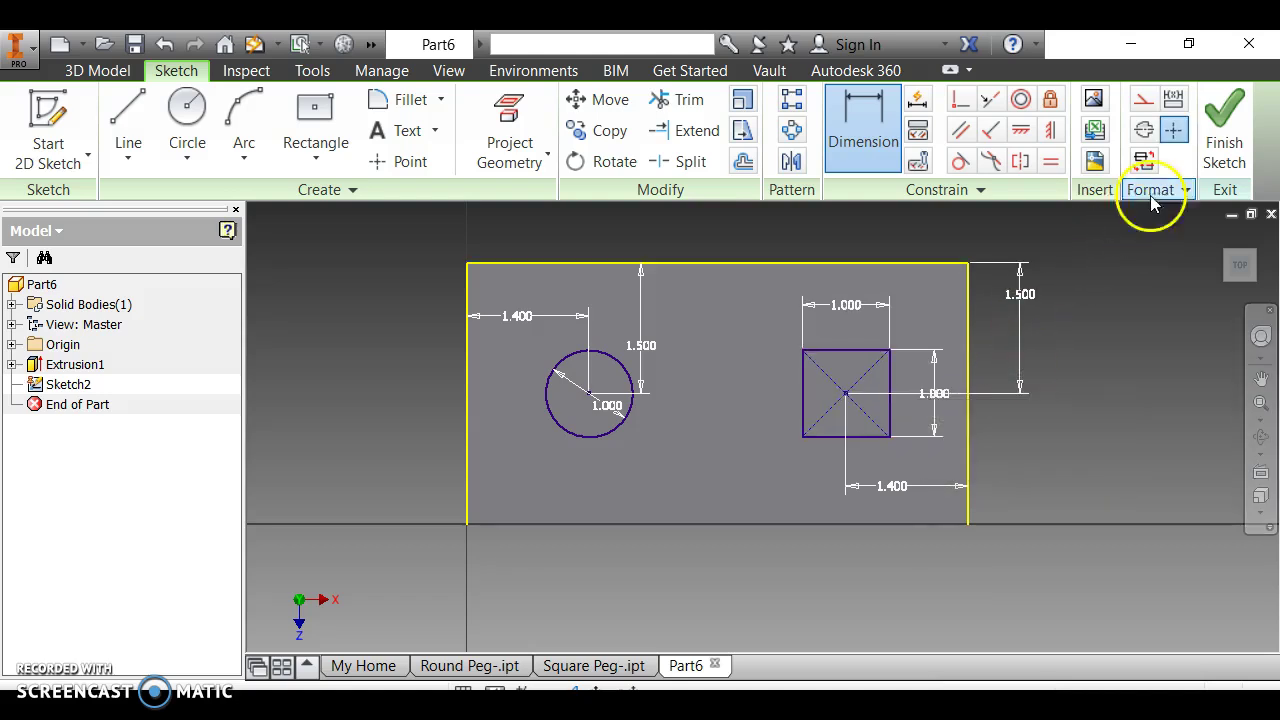
# Step: Cut the circle and square profiles through the plate with an extrude Cut set to All
pyautogui.click(1234, 120)
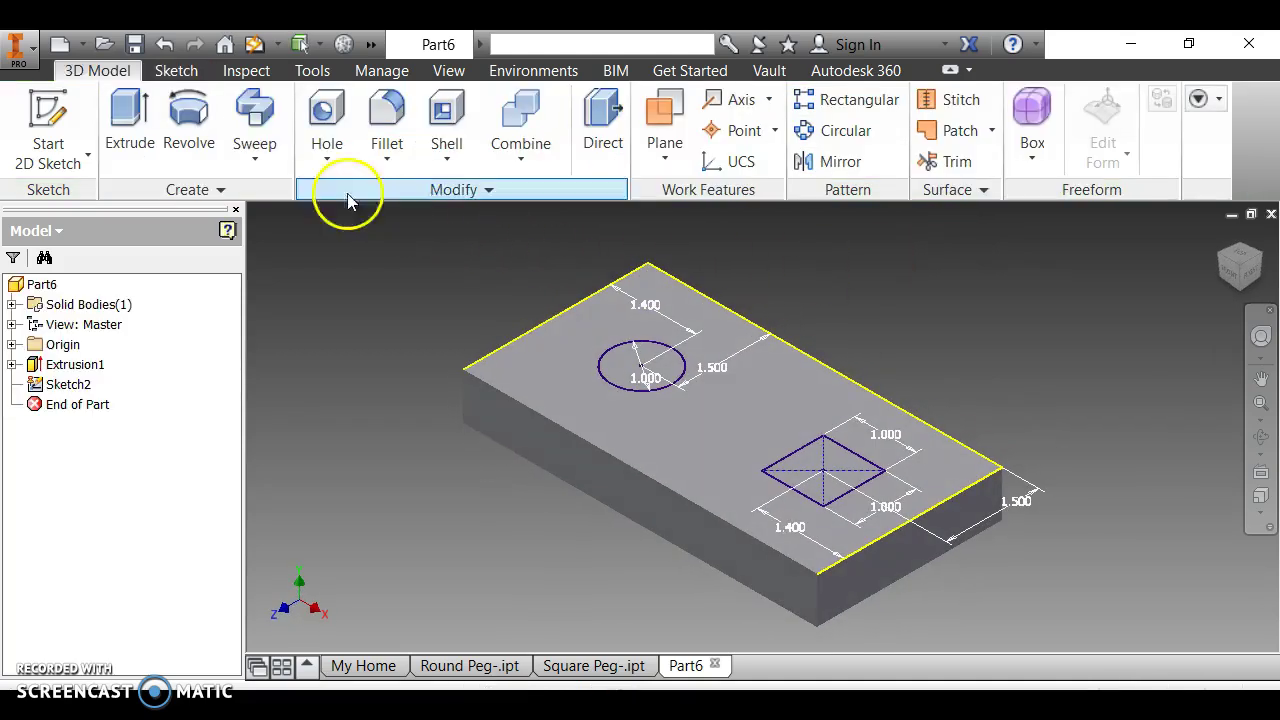
pyautogui.click(131, 125)
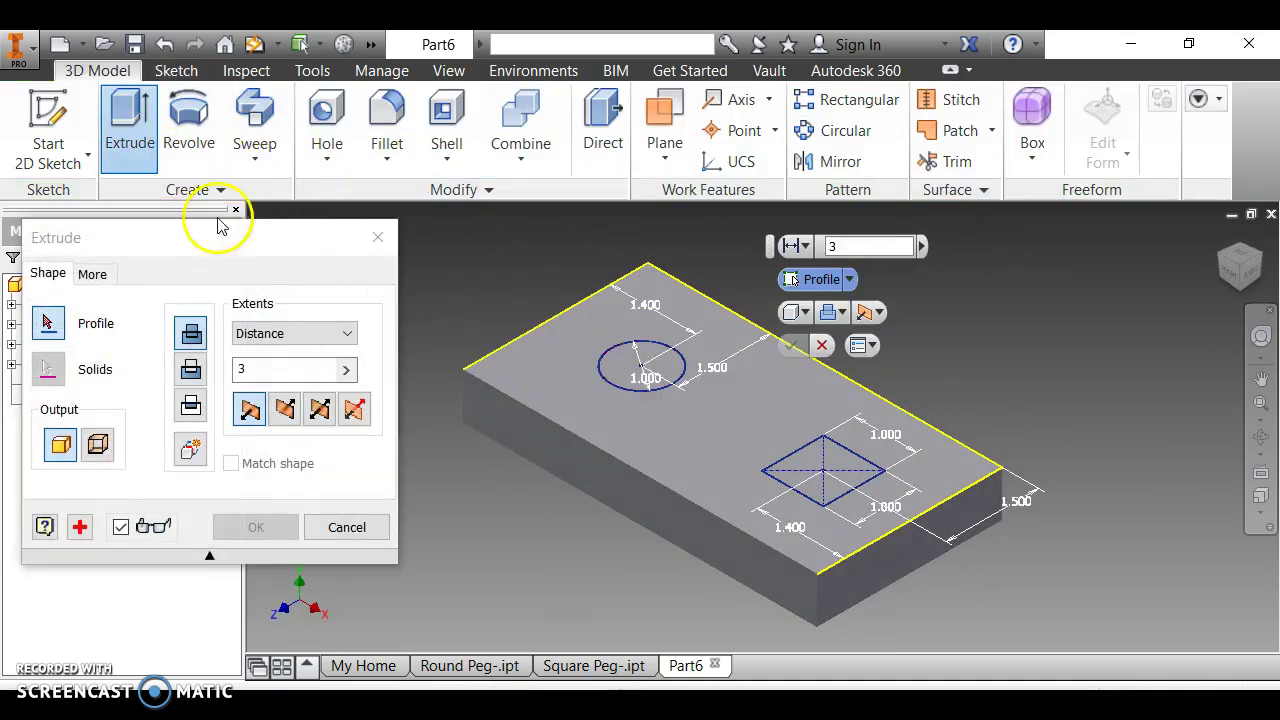
pyautogui.click(630, 378)
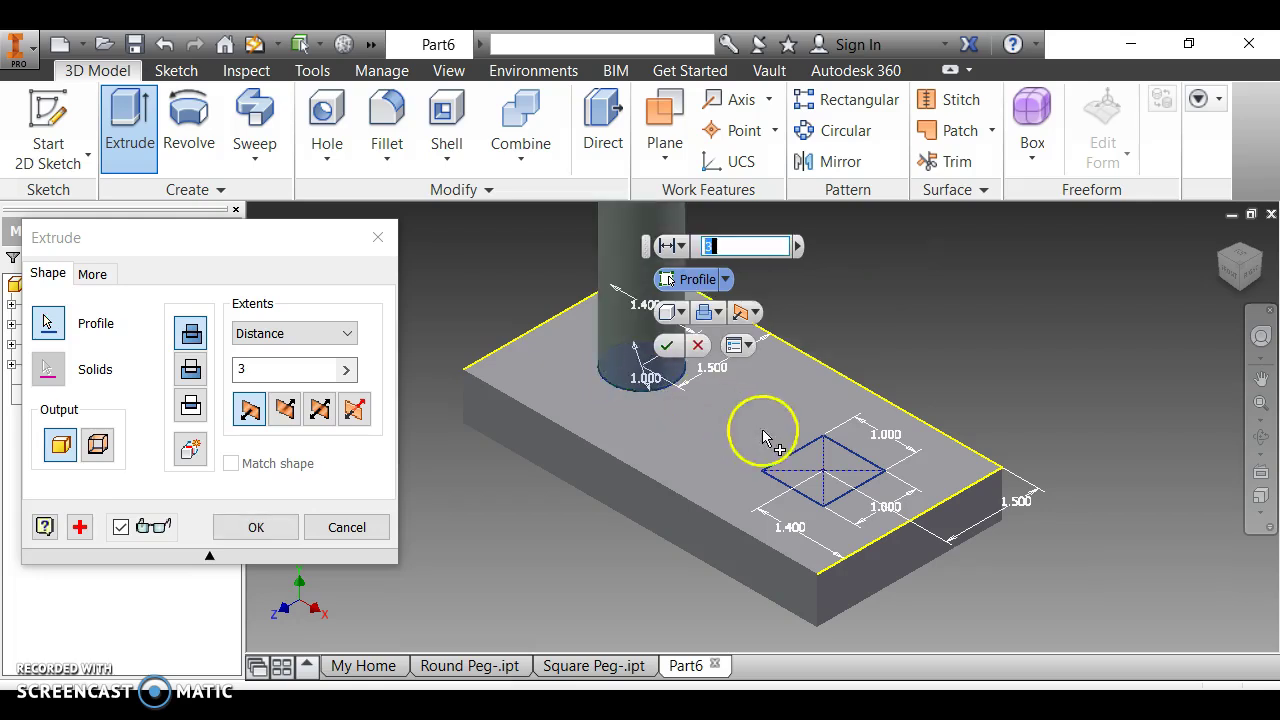
pyautogui.click(820, 452)
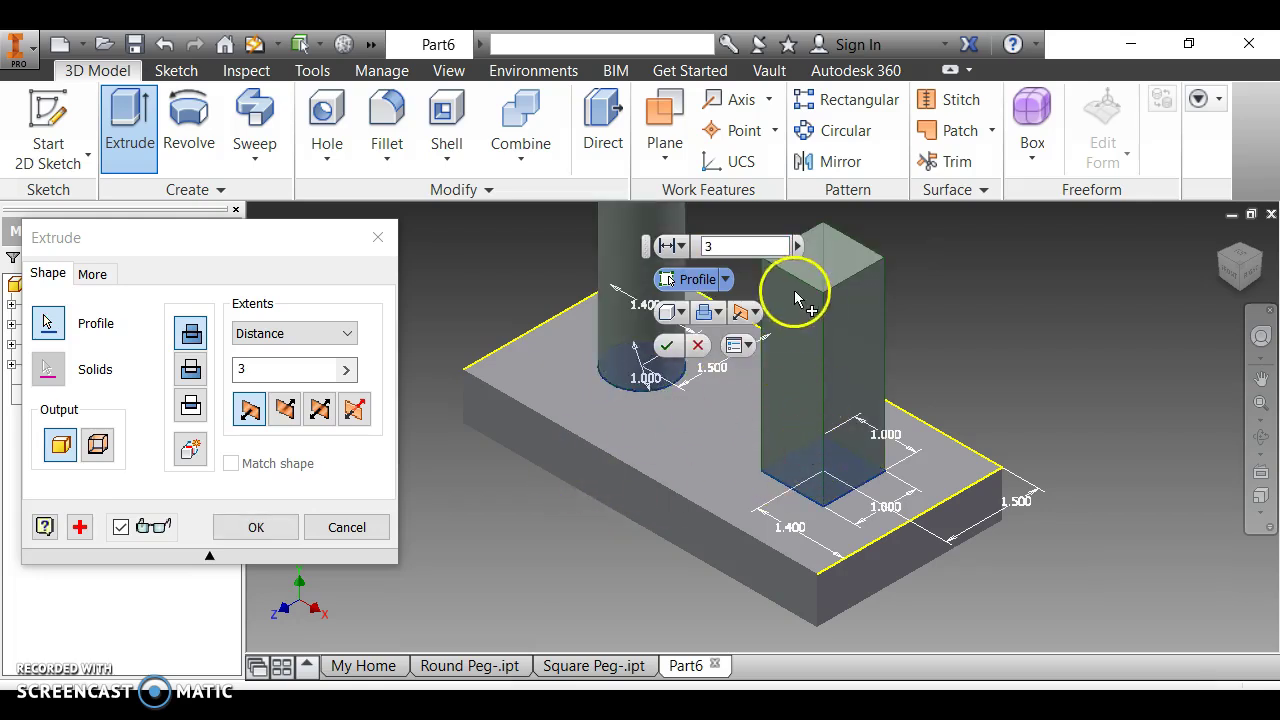
pyautogui.click(191, 372)
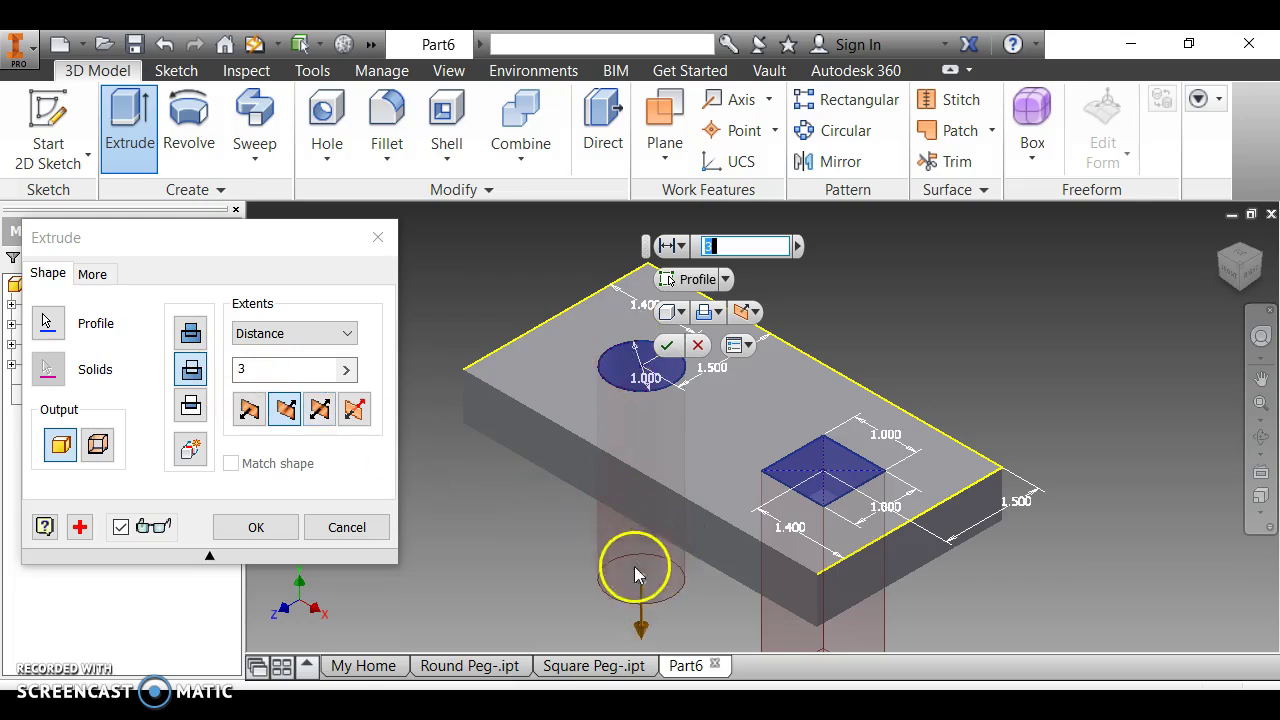
pyautogui.click(265, 337)
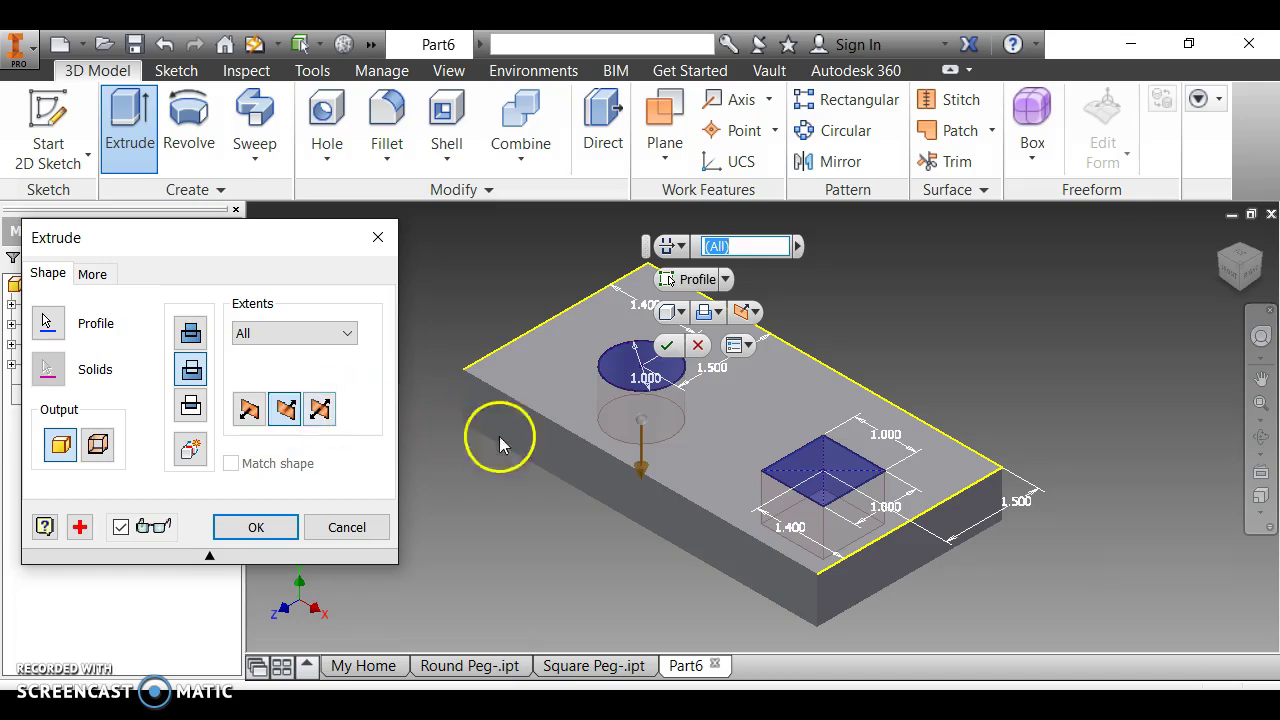
pyautogui.keyDown('shift'); pyautogui.moveTo(727, 432); pyautogui.dragTo(697, 432, button='middle'); pyautogui.keyUp('shift')
pyautogui.click(290, 527)
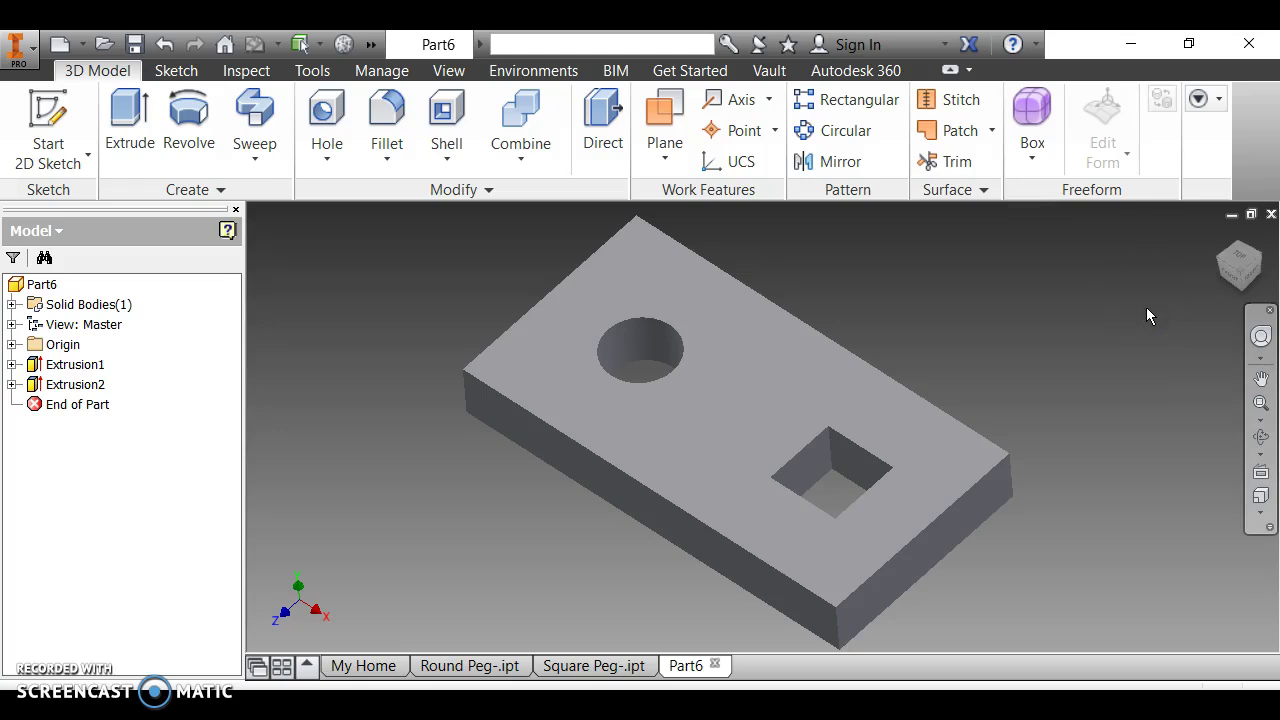
# Step: Create a new assembly from the English Standard (in).iam template
pyautogui.click(62, 45)
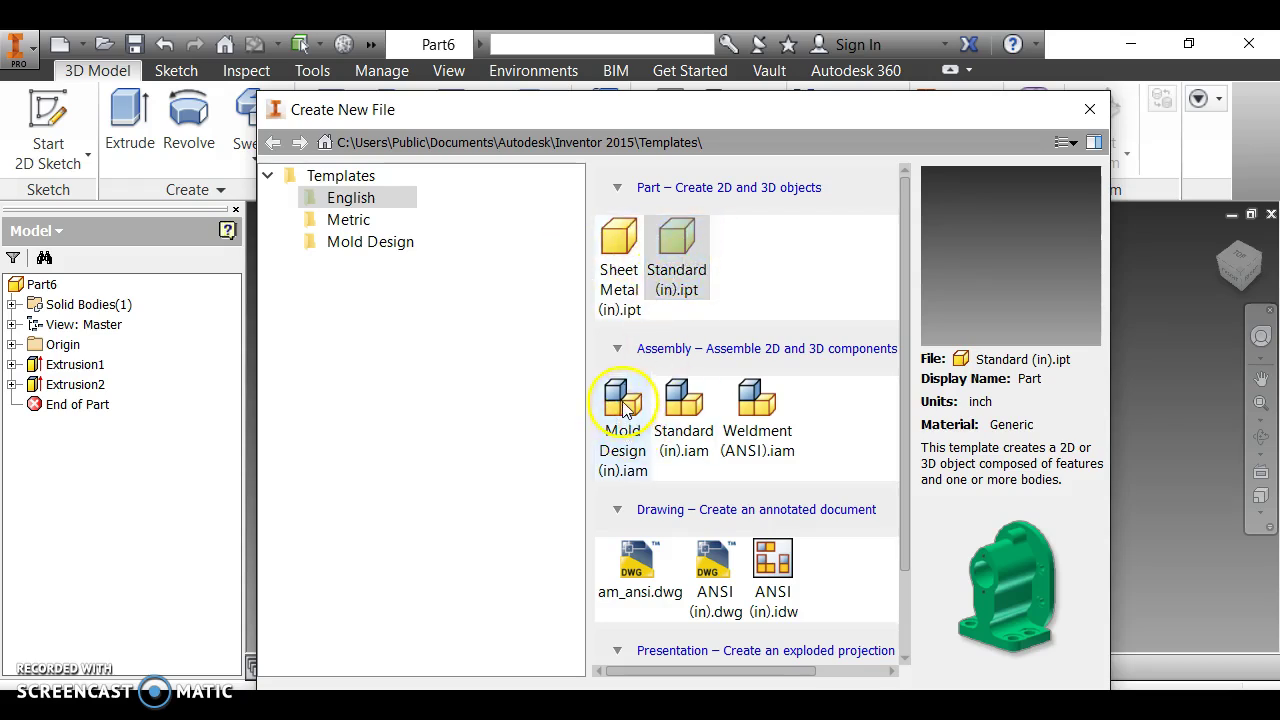
pyautogui.click(682, 408)
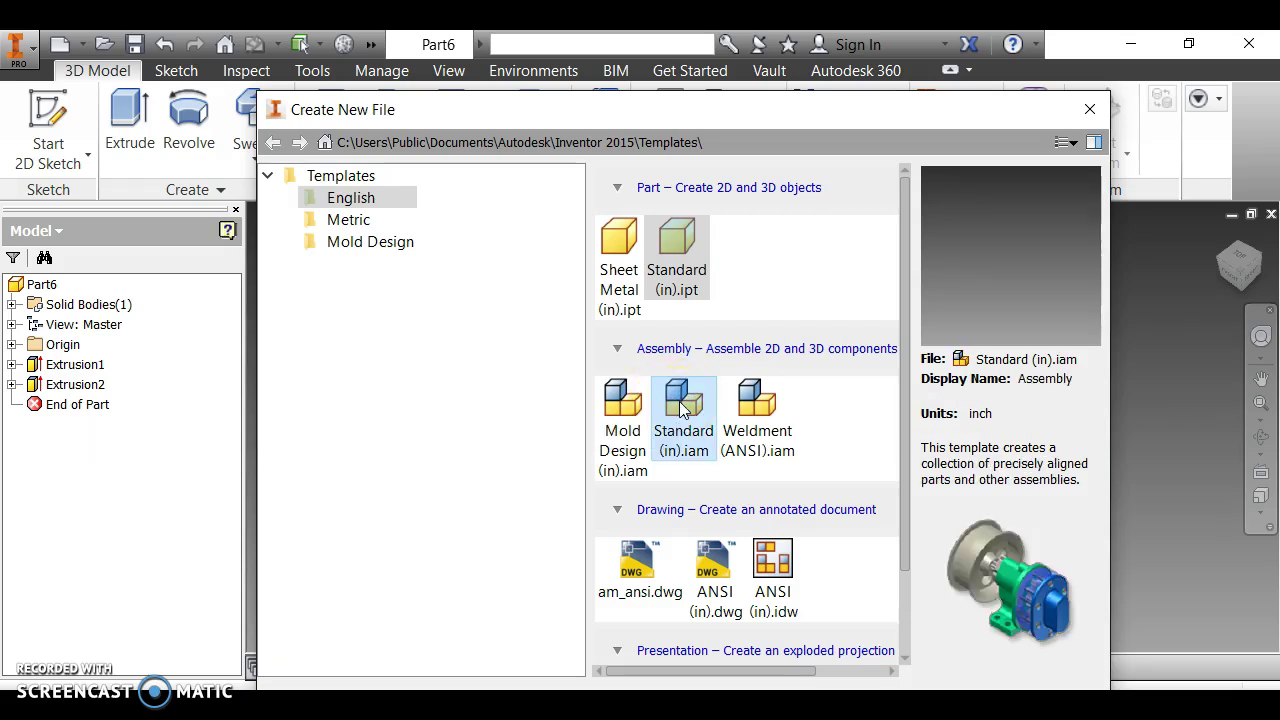
pyautogui.doubleClick(682, 404)
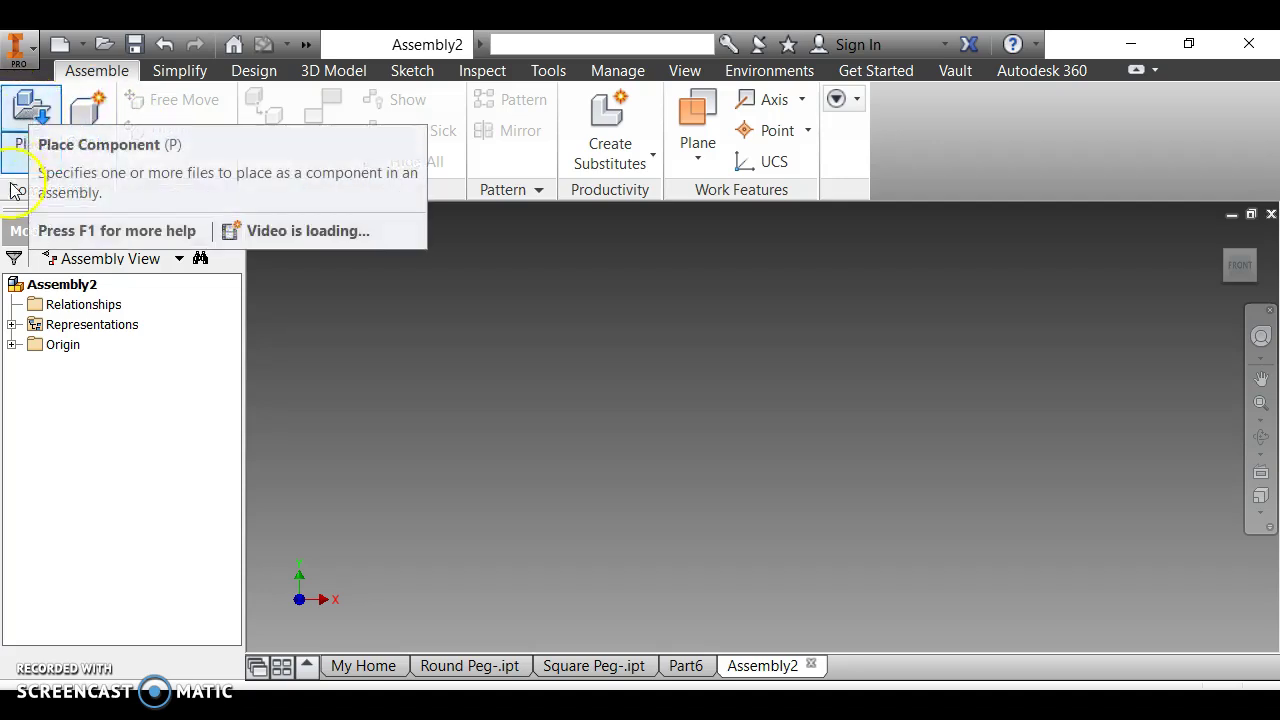
# Step: Browse to the Pegboard part in Place Component, cancel without placing, and return to Part6
pyautogui.click(18, 121)
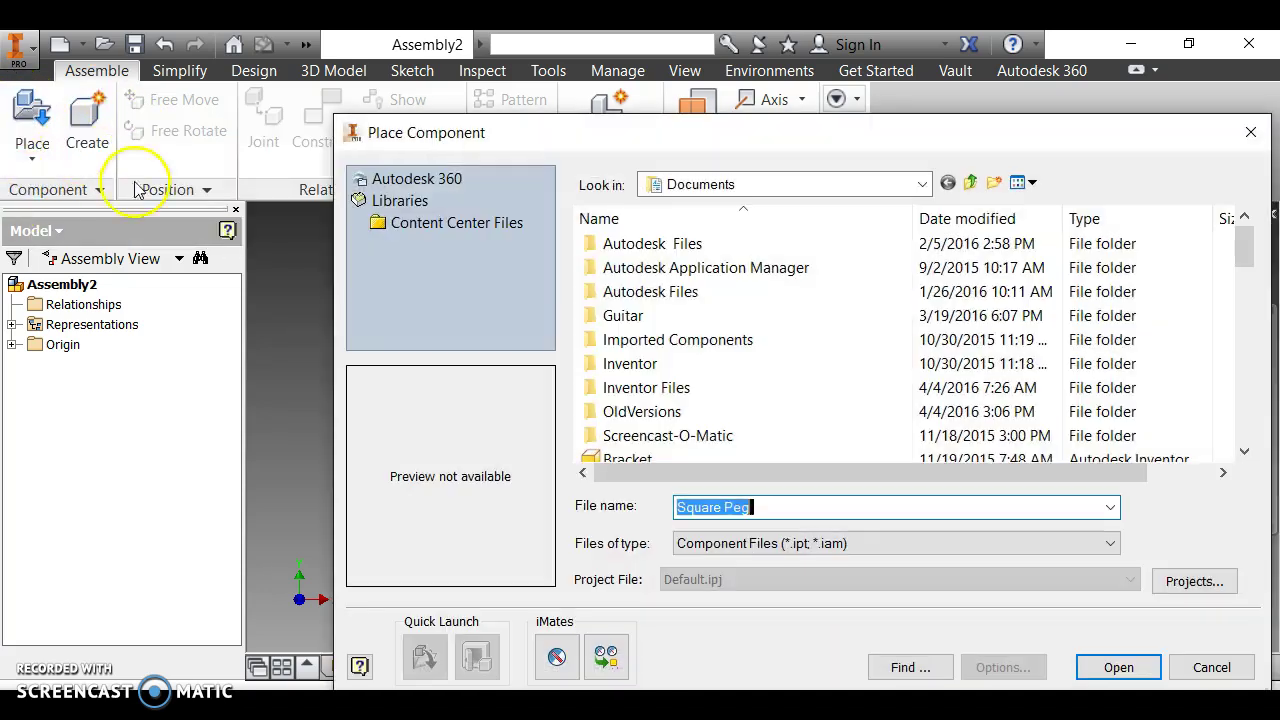
pyautogui.scroll(-2, 662, 355)
pyautogui.scroll(-8, 662, 355)
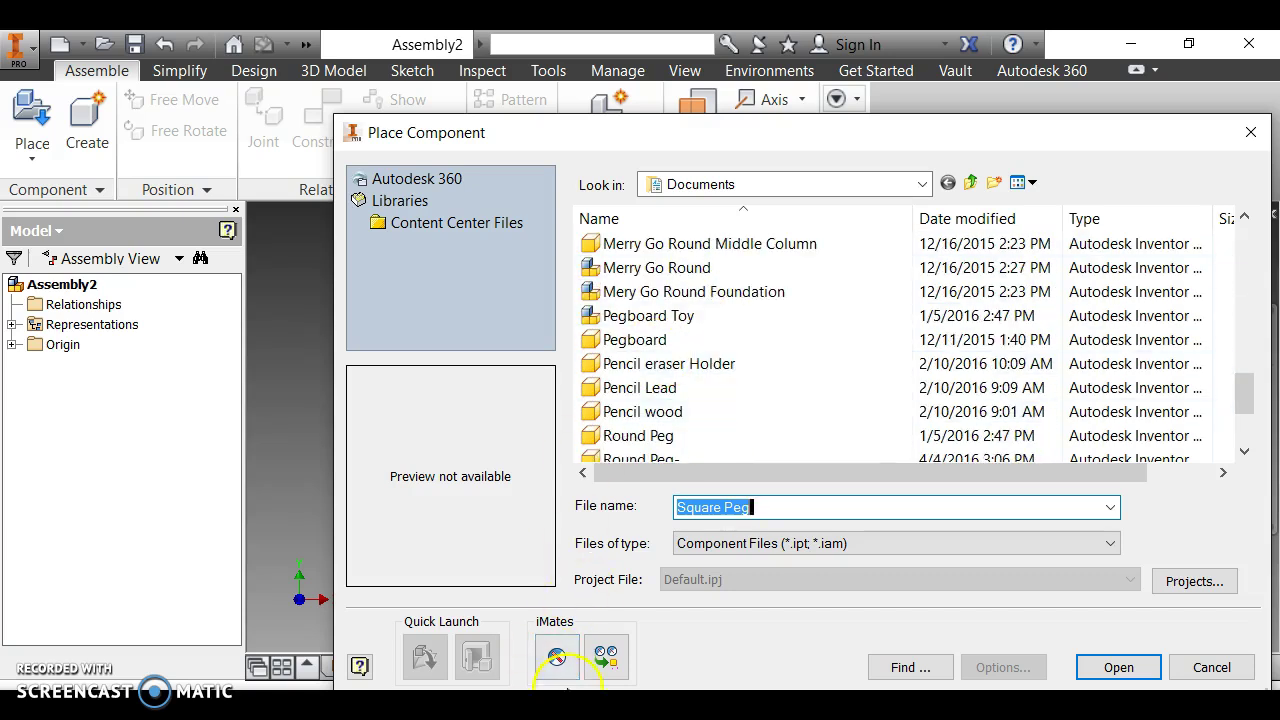
pyautogui.scroll(-1, 615, 360)
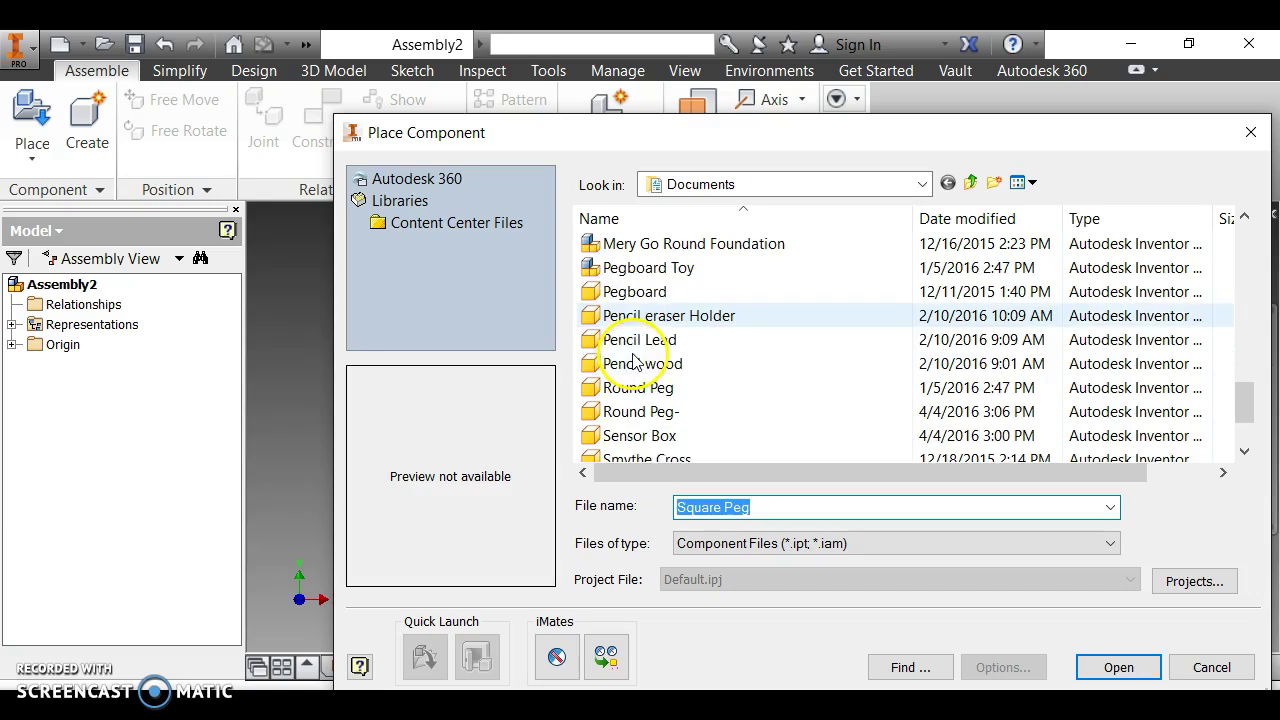
pyautogui.click(626, 300)
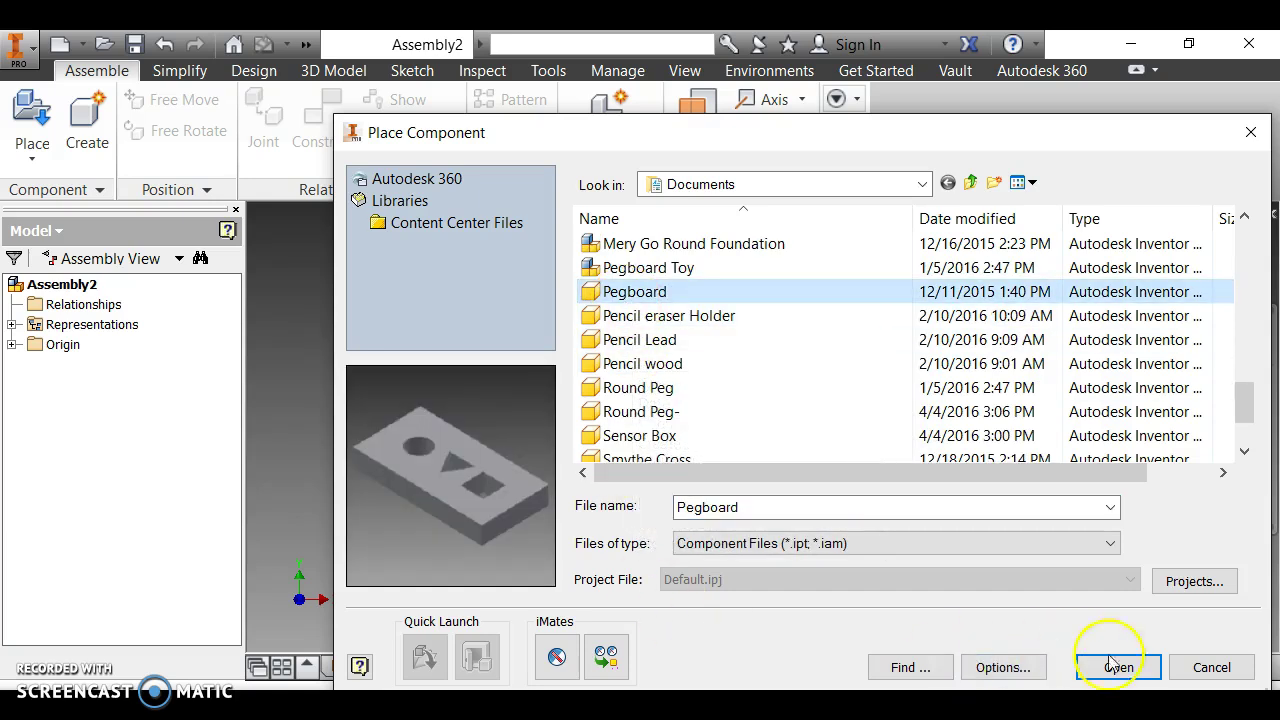
pyautogui.scroll(-2, 666, 349)
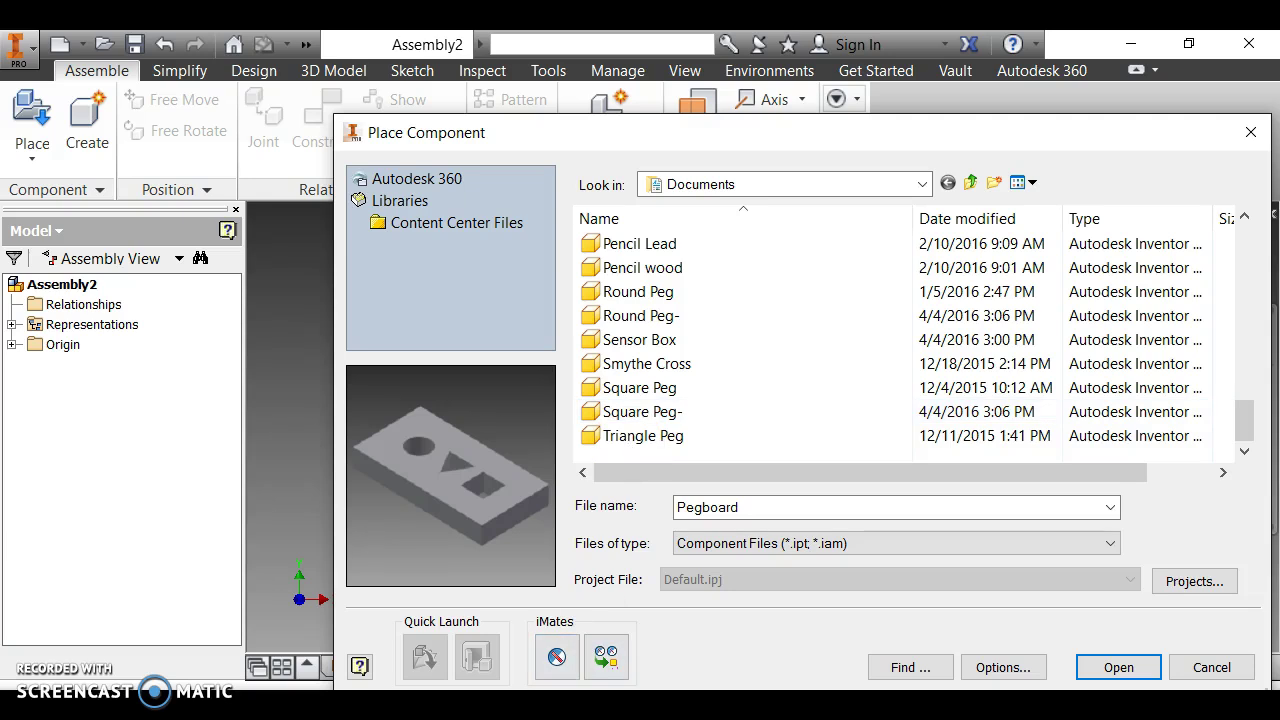
pyautogui.click(1210, 667)
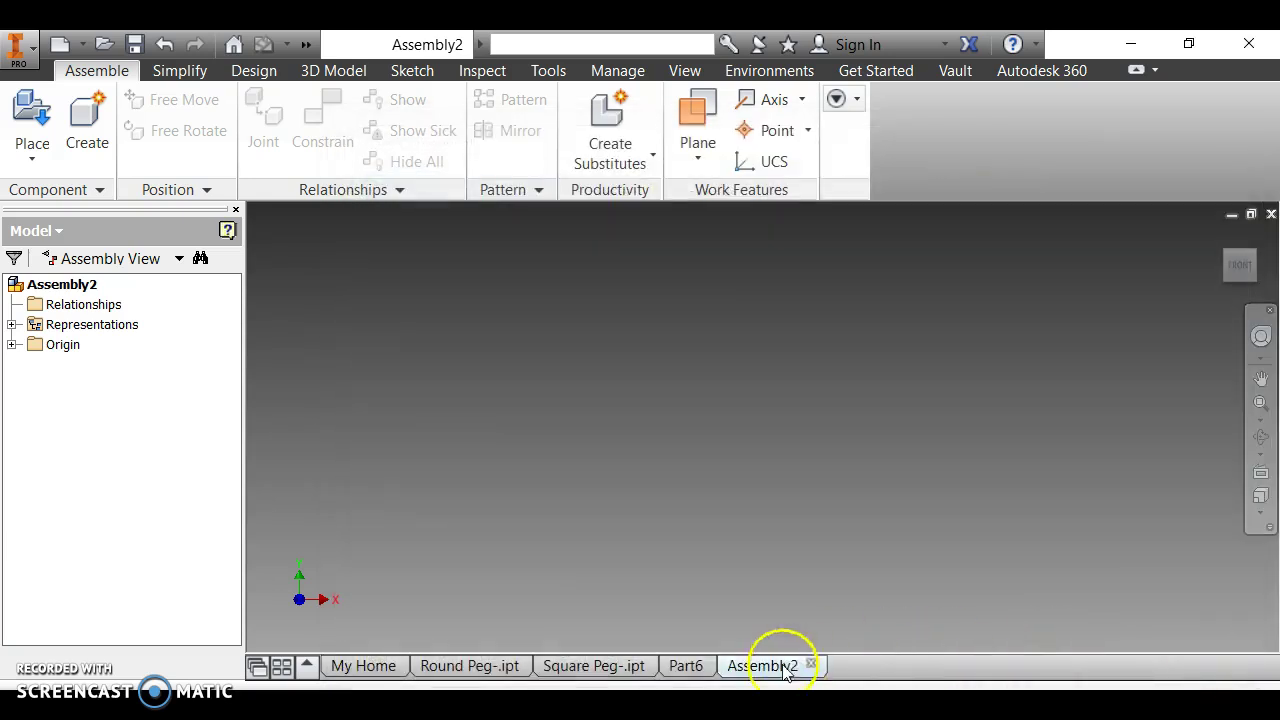
pyautogui.click(686, 666)
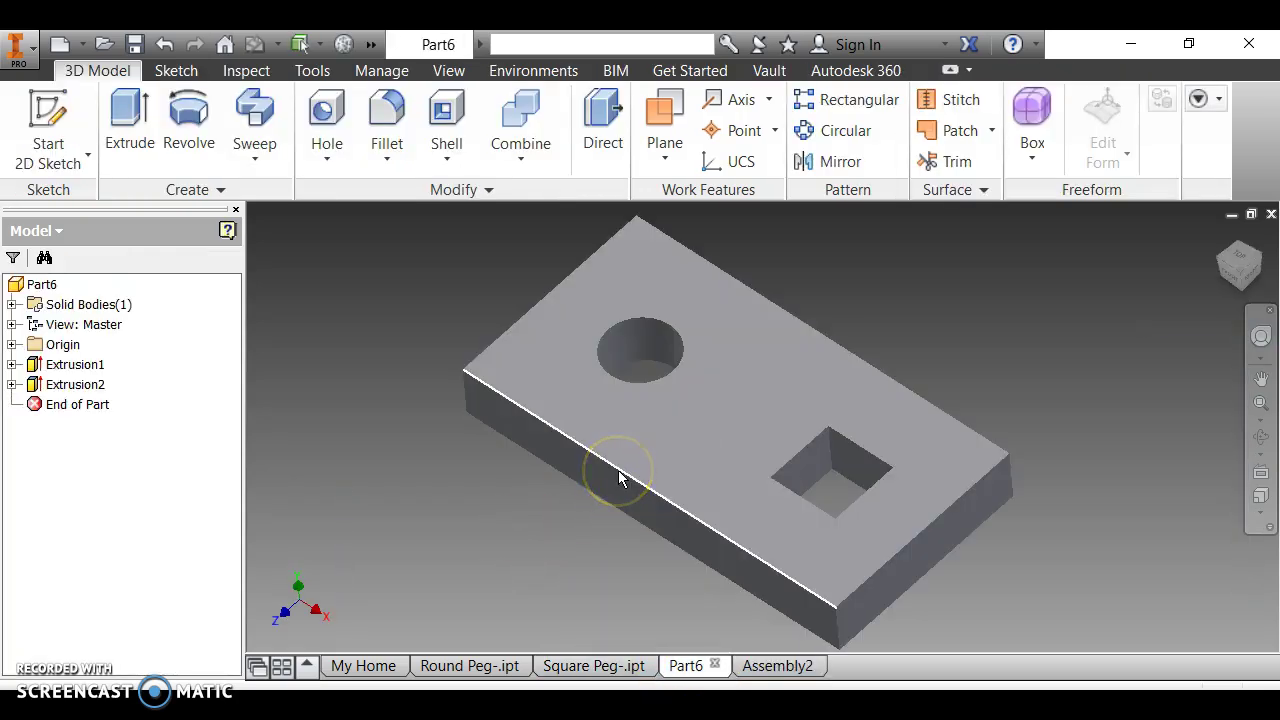
# Step: Save the base plate part as Pegboard- and return to Assembly2
pyautogui.hotkey('ctrl', 's')
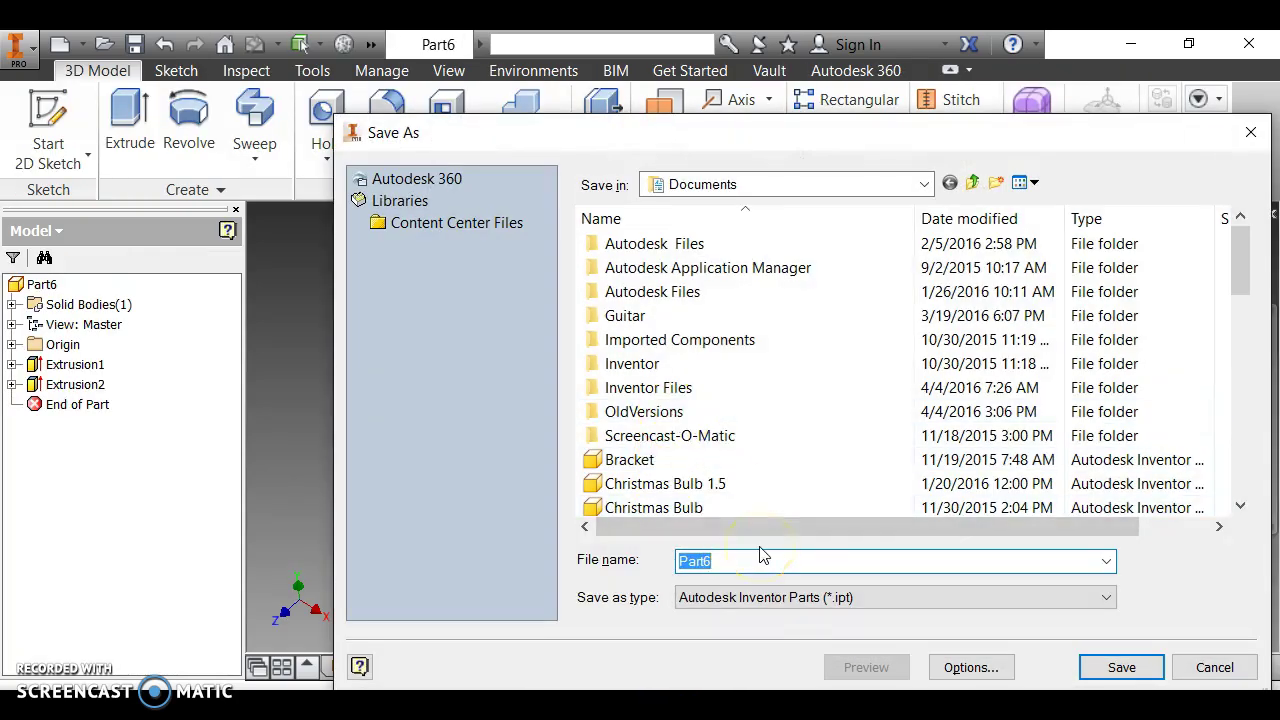
pyautogui.write('Pegboard-')
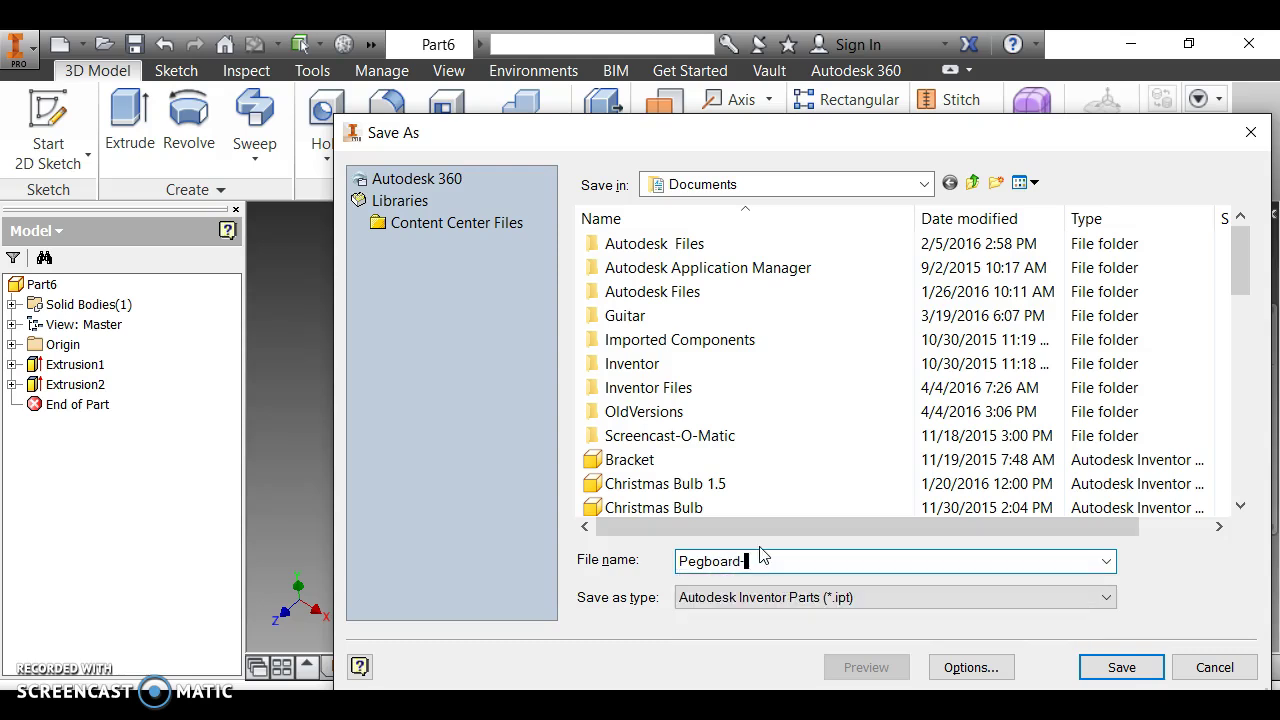
pyautogui.click(1121, 667)
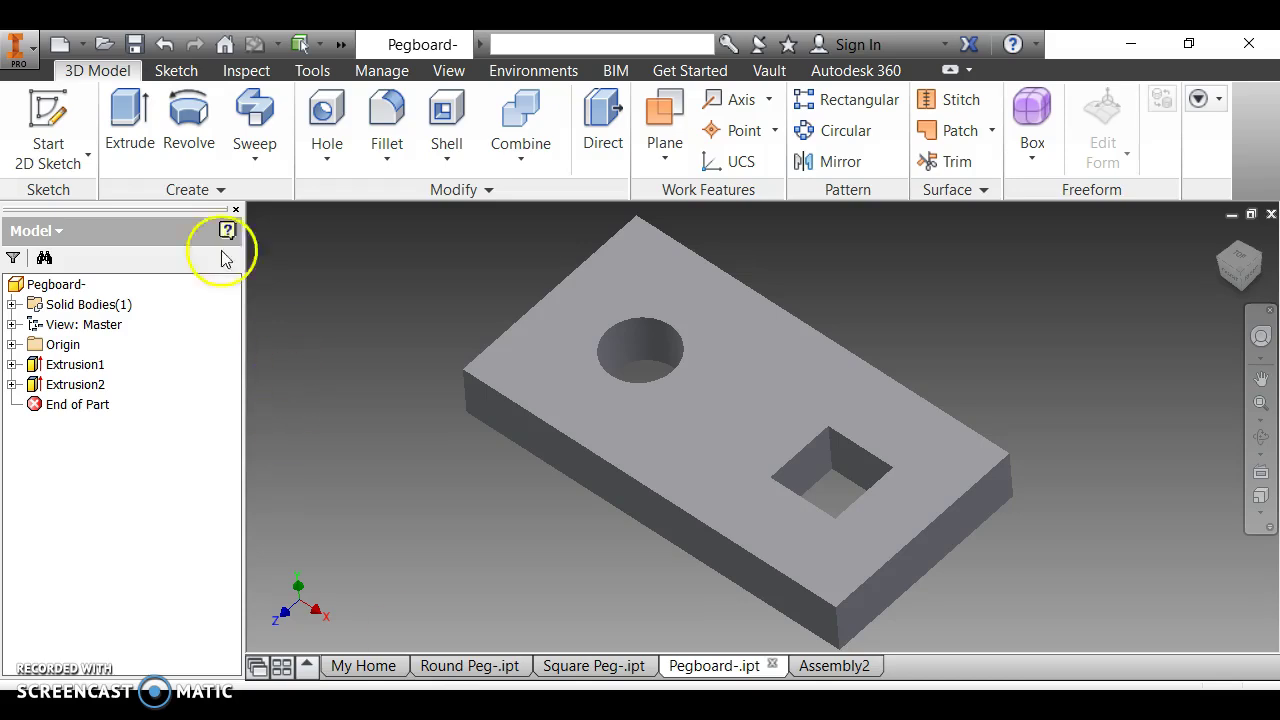
pyautogui.click(829, 662)
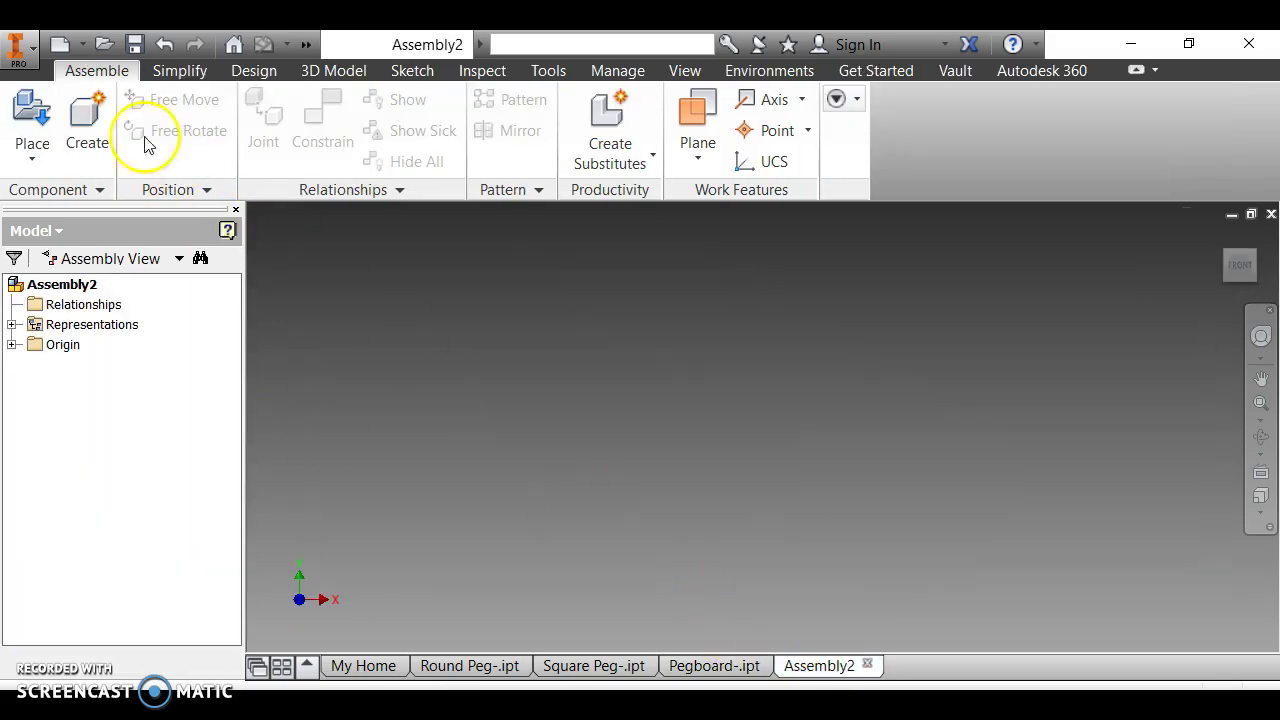
# Step: Place the Pegboard- part into Assembly2
pyautogui.click(32, 118)
pyautogui.scroll(-10, 655, 420)
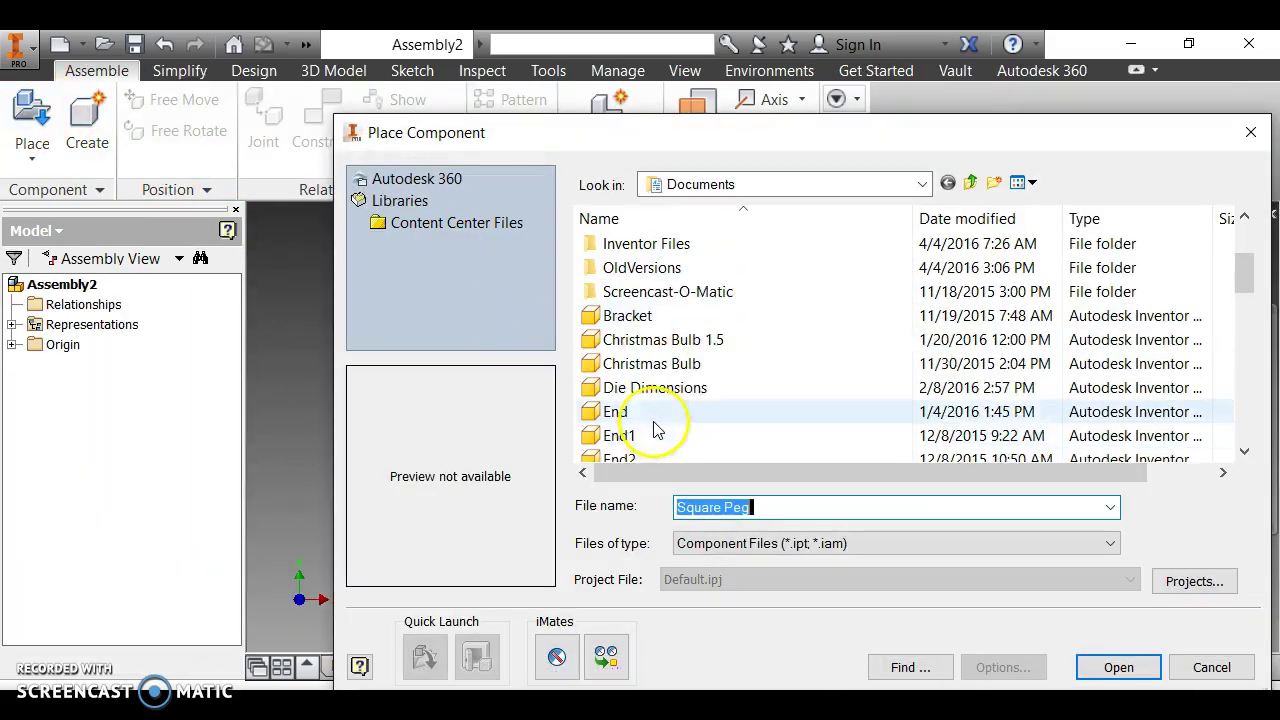
pyautogui.scroll(-1, 645, 427)
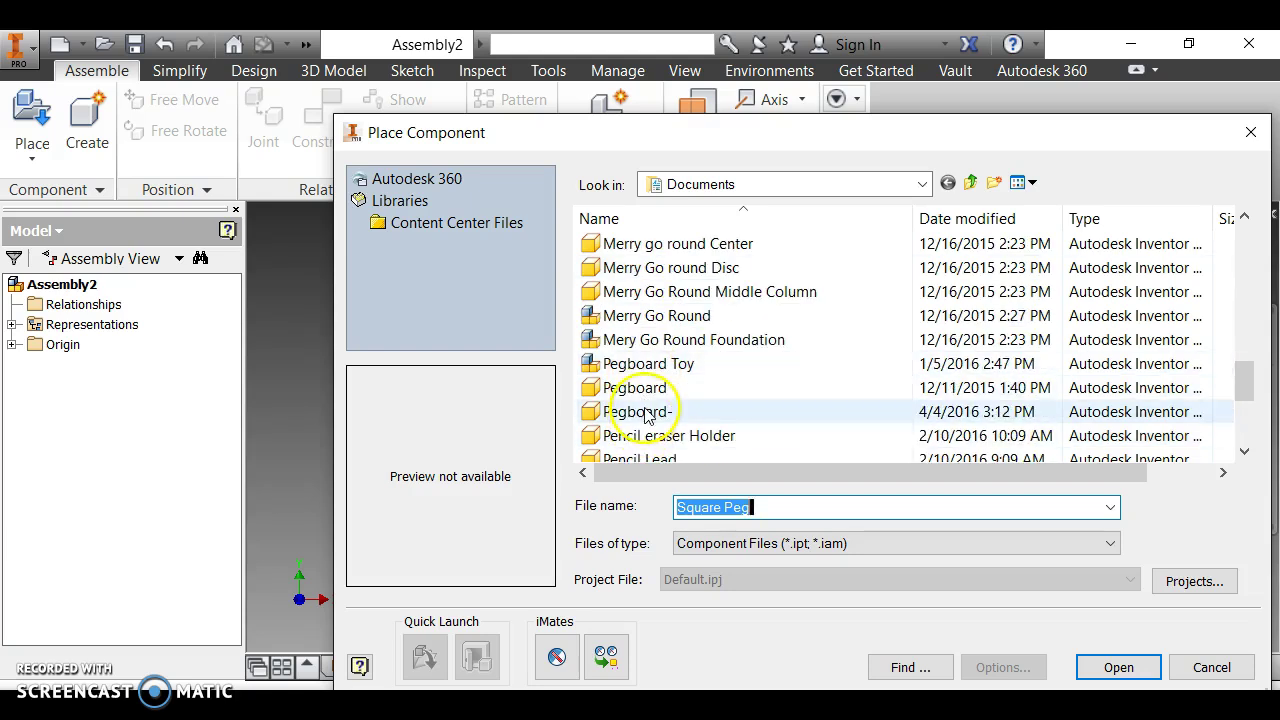
pyautogui.click(646, 411)
pyautogui.click(1082, 672)
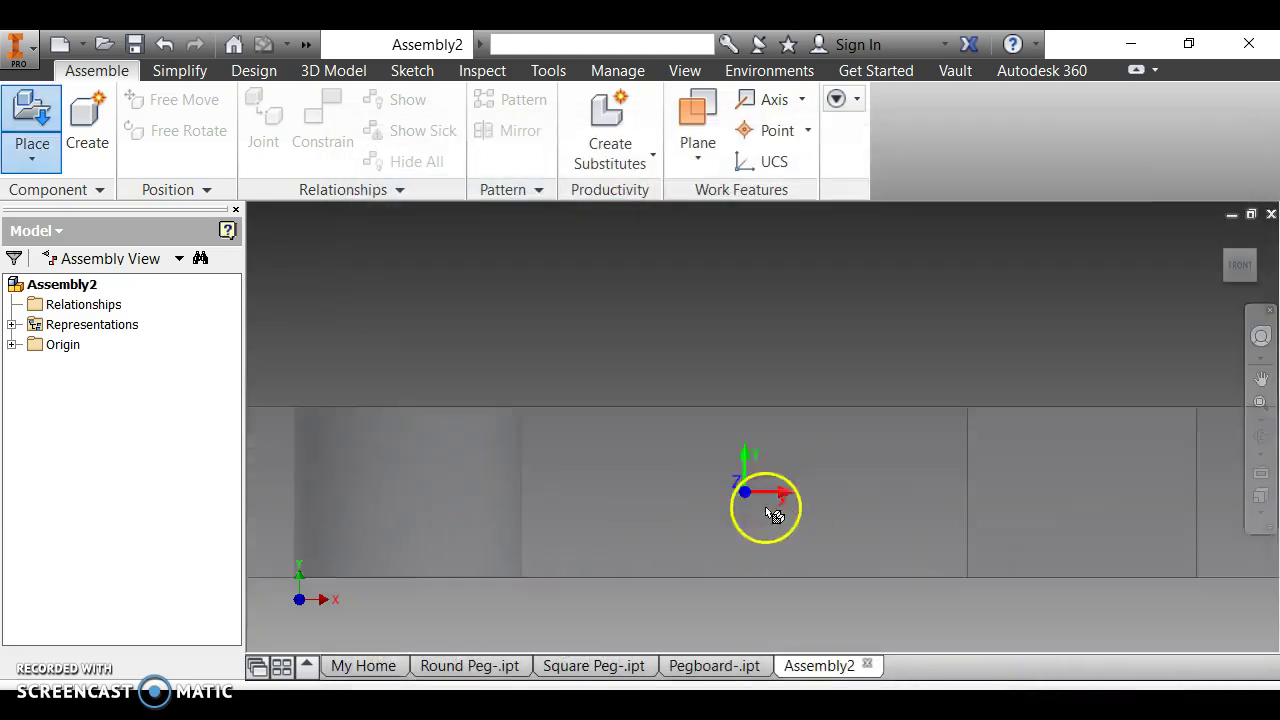
pyautogui.click(820, 446)
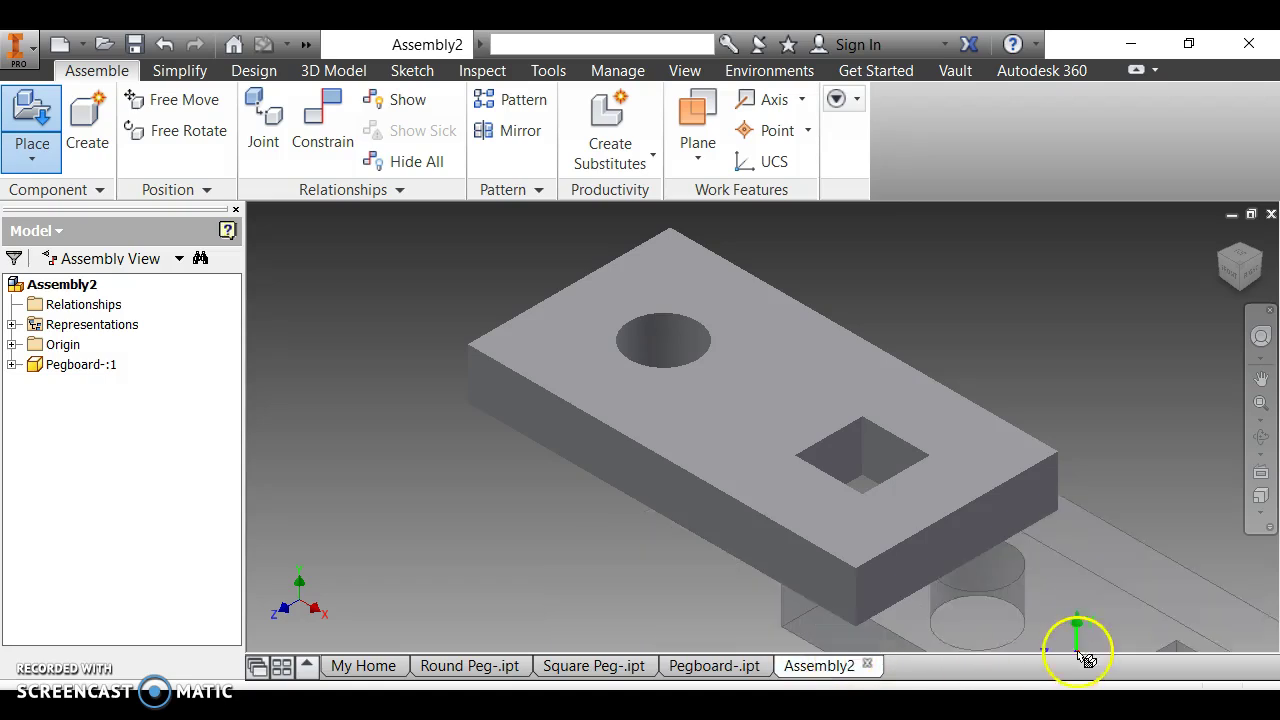
# Step: Place one Round Peg- beside the pegboard
pyautogui.click(22, 120)
pyautogui.scroll(-6, 651, 394)
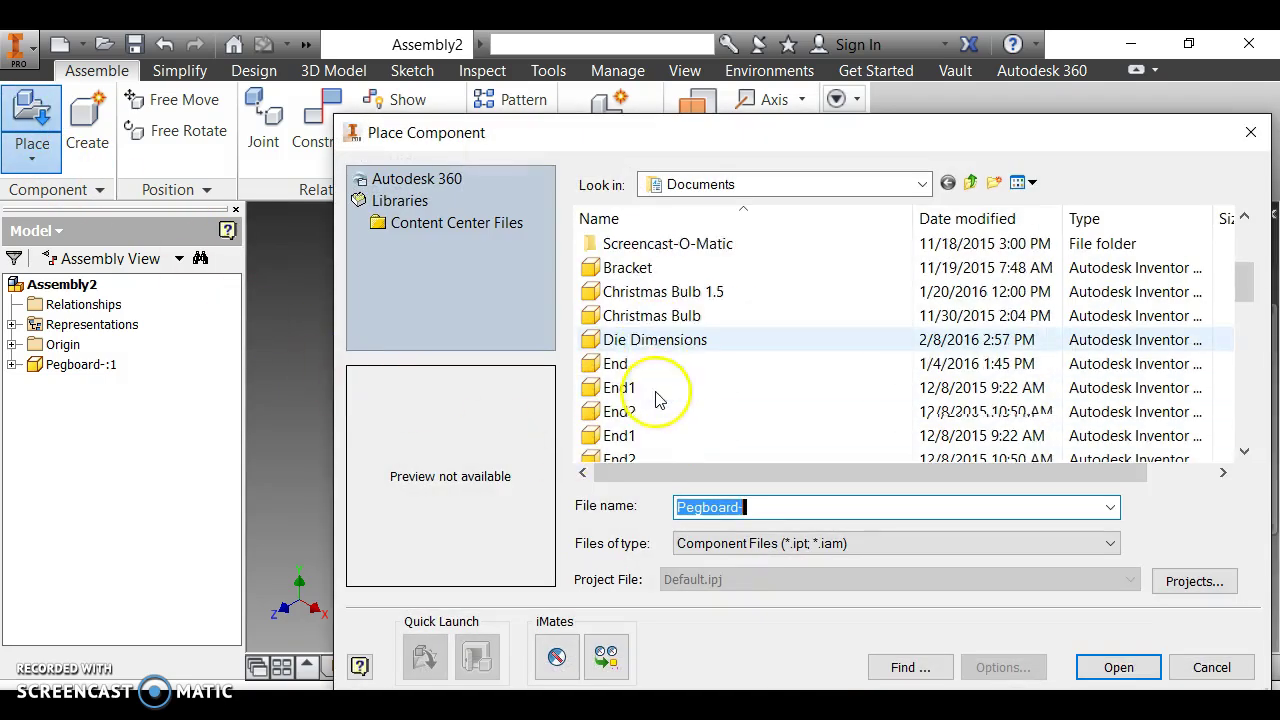
pyautogui.scroll(-4, 655, 395)
pyautogui.scroll(3, 645, 393)
pyautogui.scroll(-5, 641, 395)
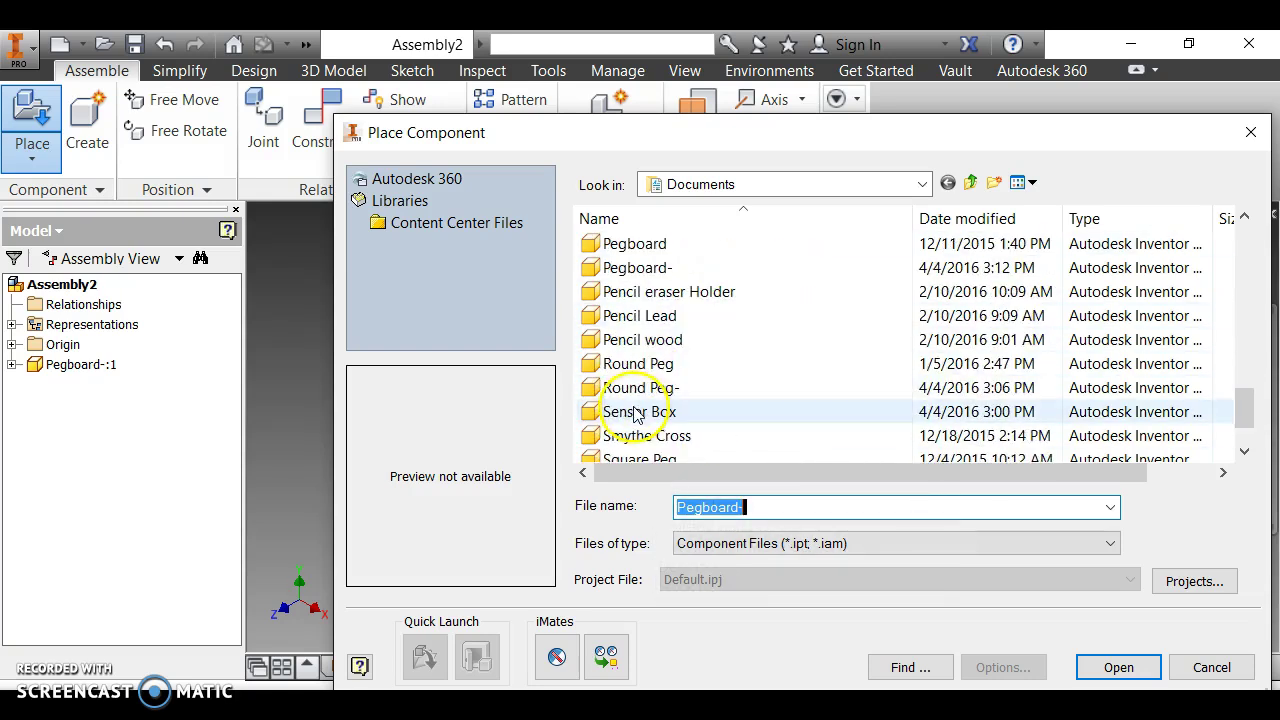
pyautogui.click(640, 388)
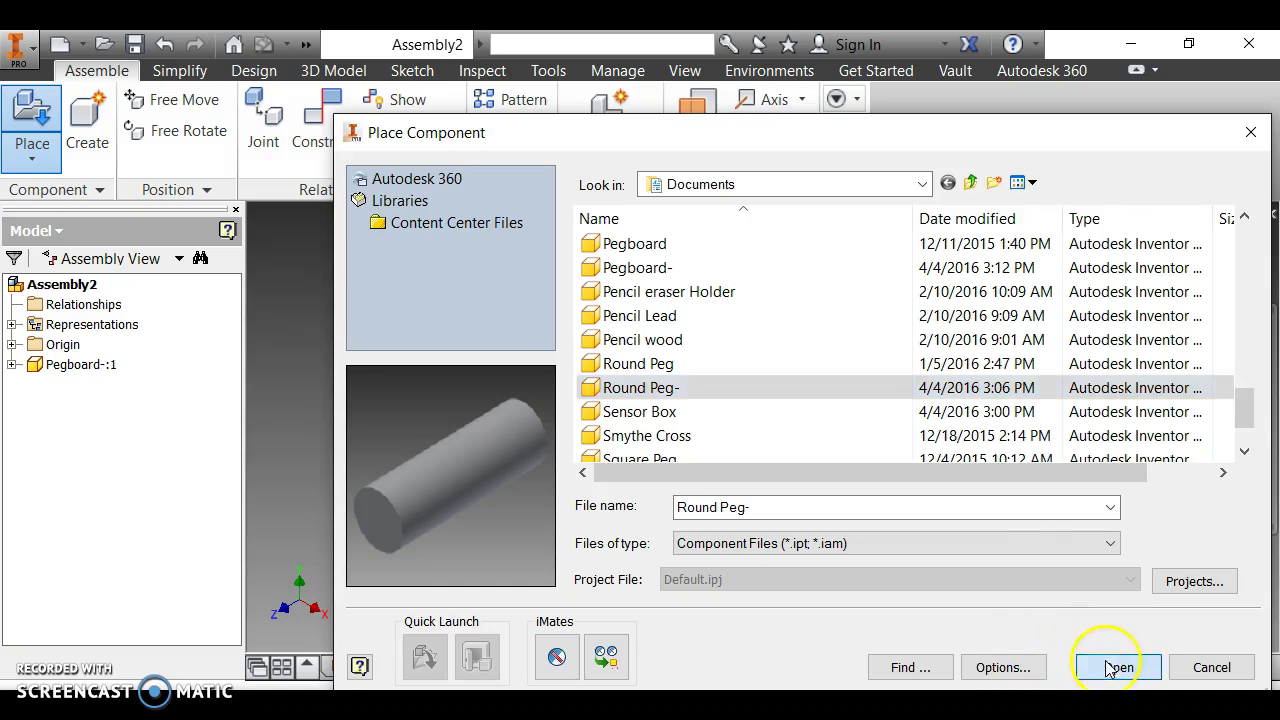
pyautogui.click(1114, 666)
pyautogui.click(955, 375)
pyautogui.press('Escape')
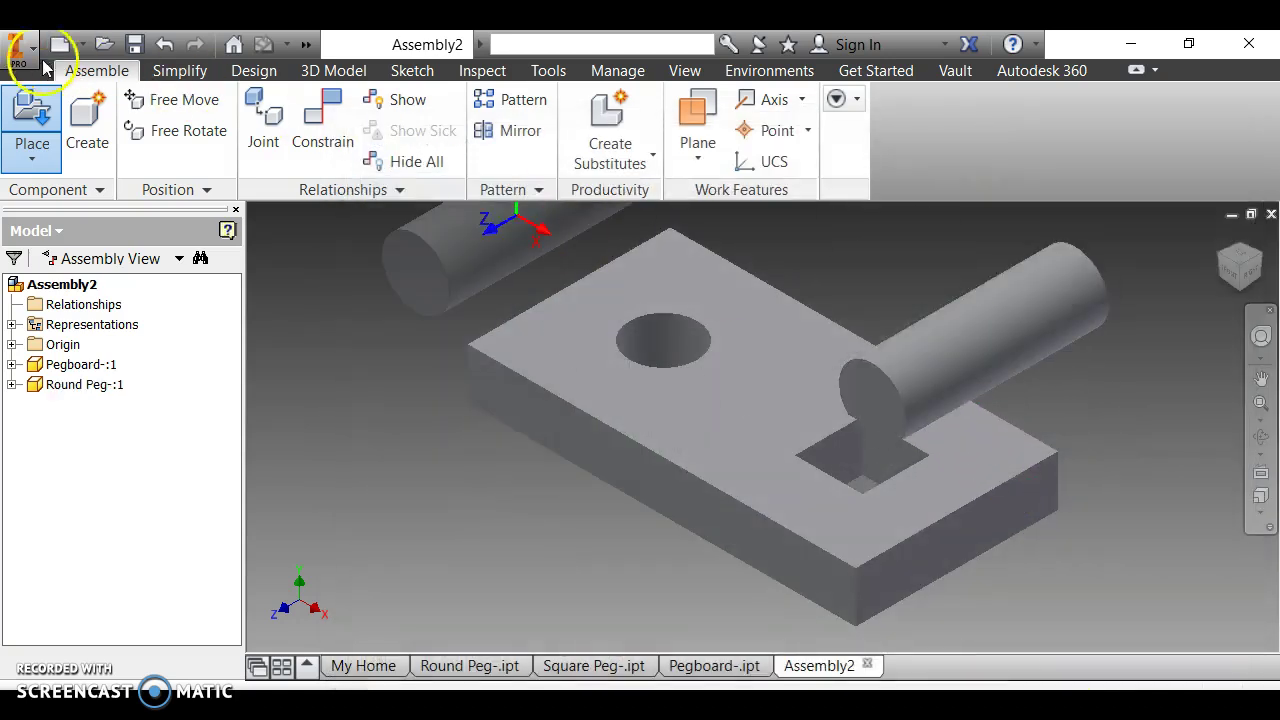
# Step: Place one Square Peg- beside the pegboard and cancel further square peg placements
pyautogui.click(32, 120)
pyautogui.scroll(-10, 720, 394)
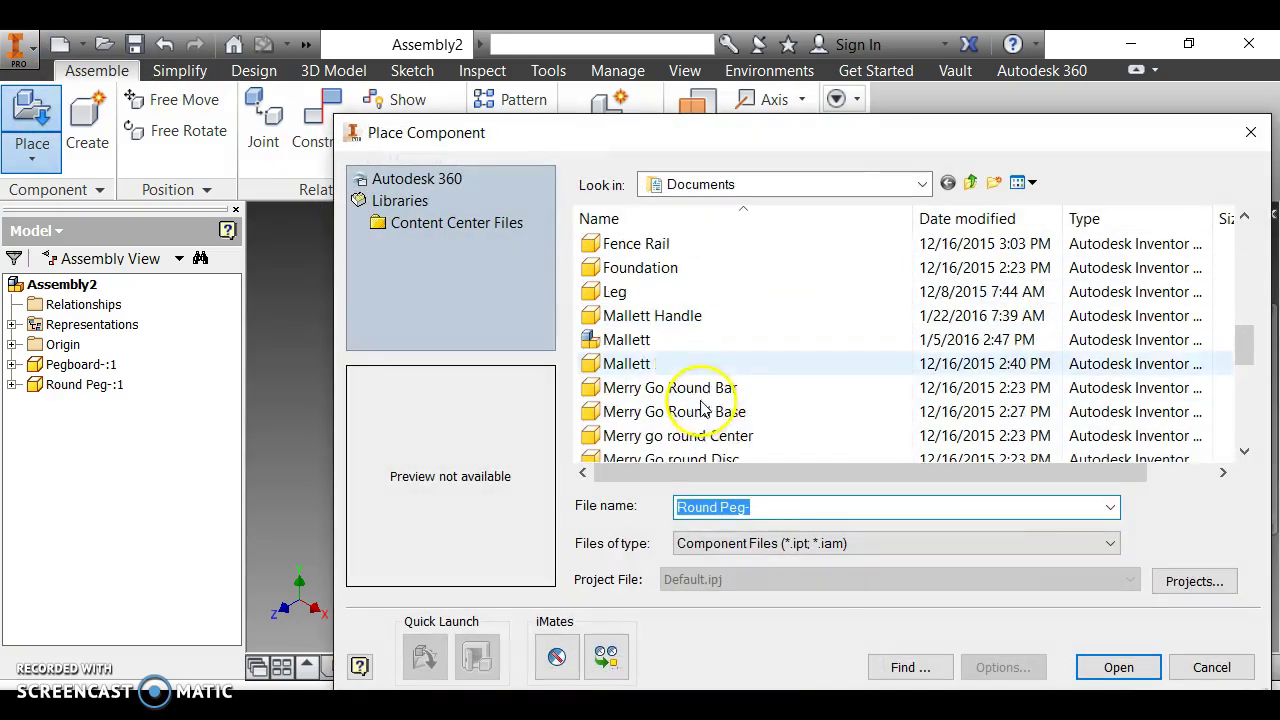
pyautogui.scroll(-2, 720, 405)
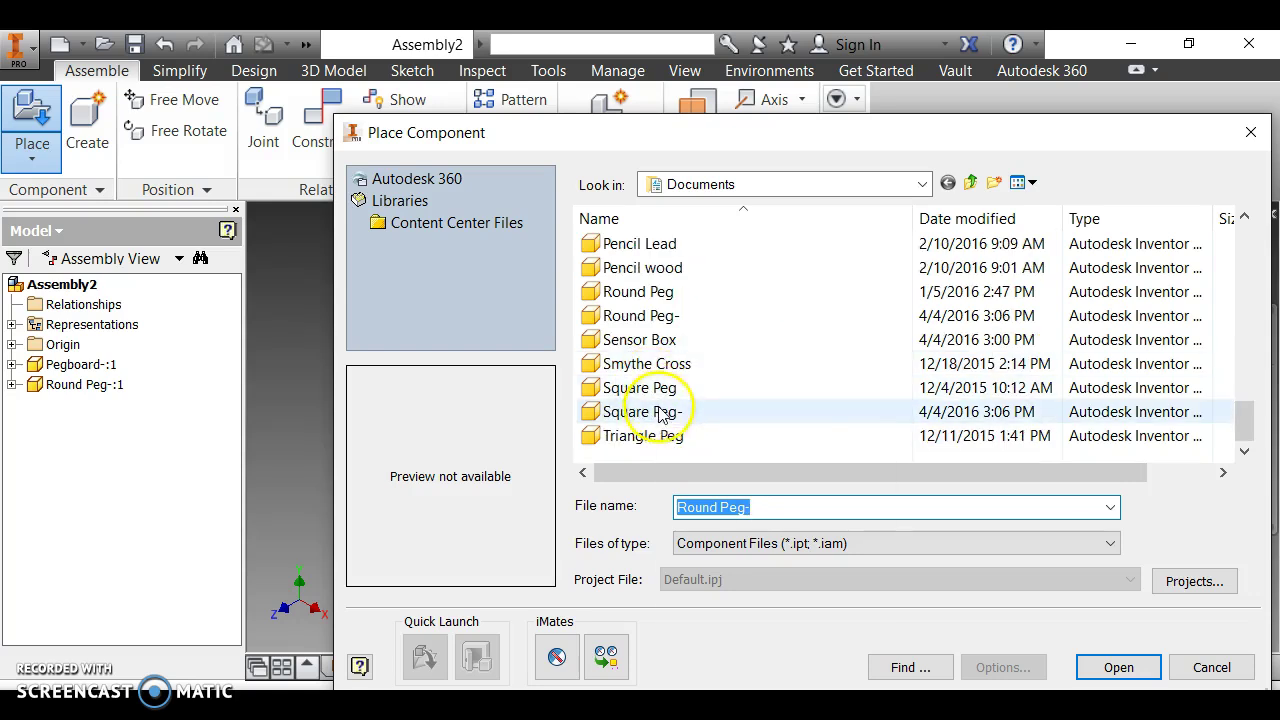
pyautogui.click(660, 413)
pyautogui.click(1118, 667)
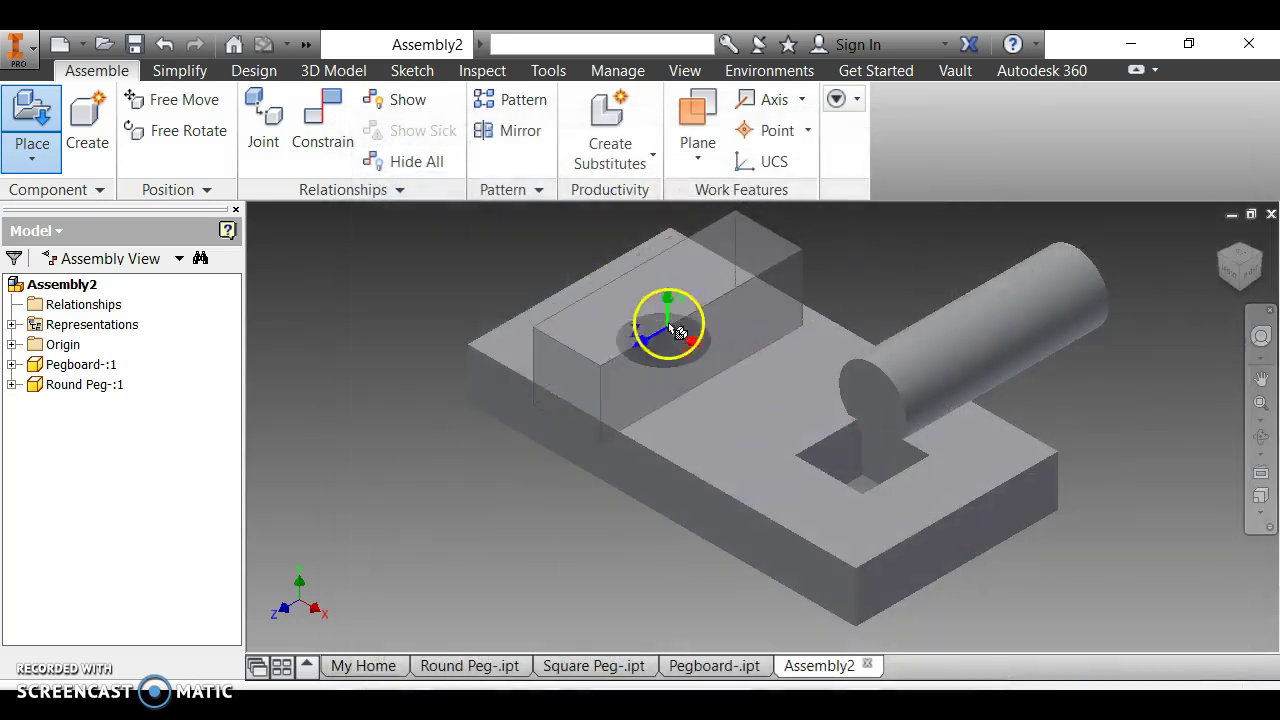
pyautogui.click(1110, 455)
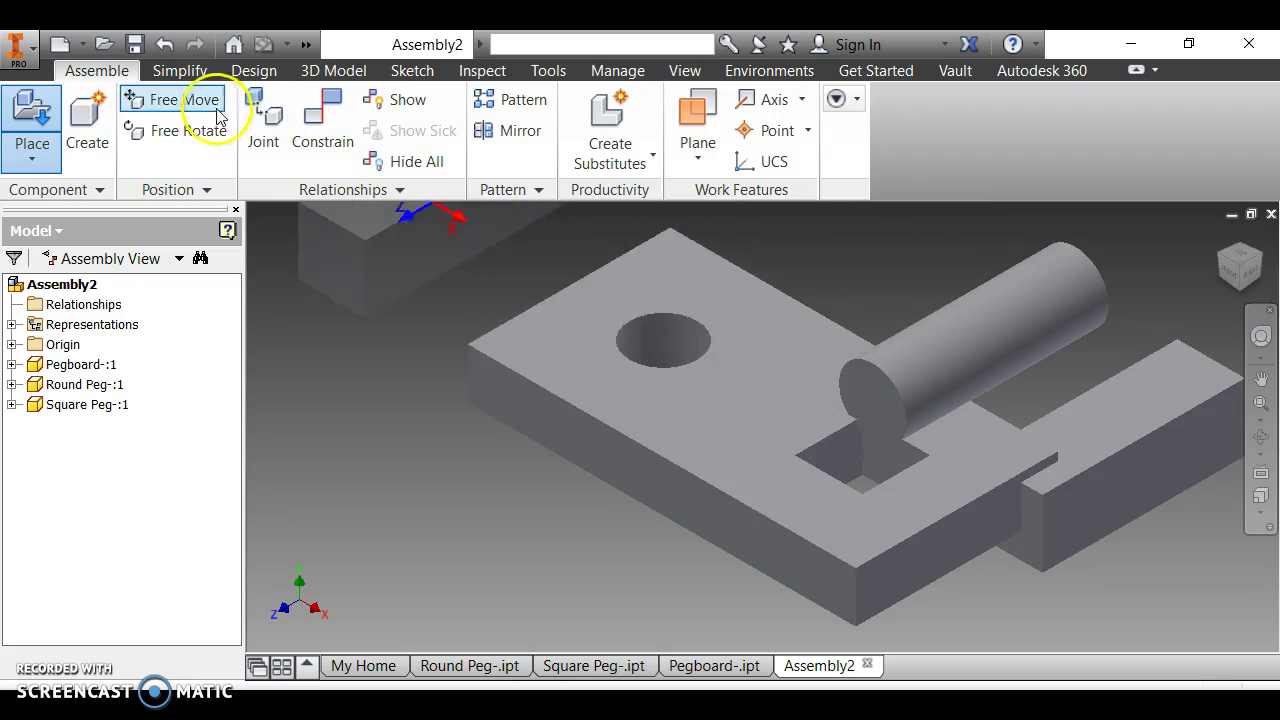
pyautogui.rightClick(552, 440)
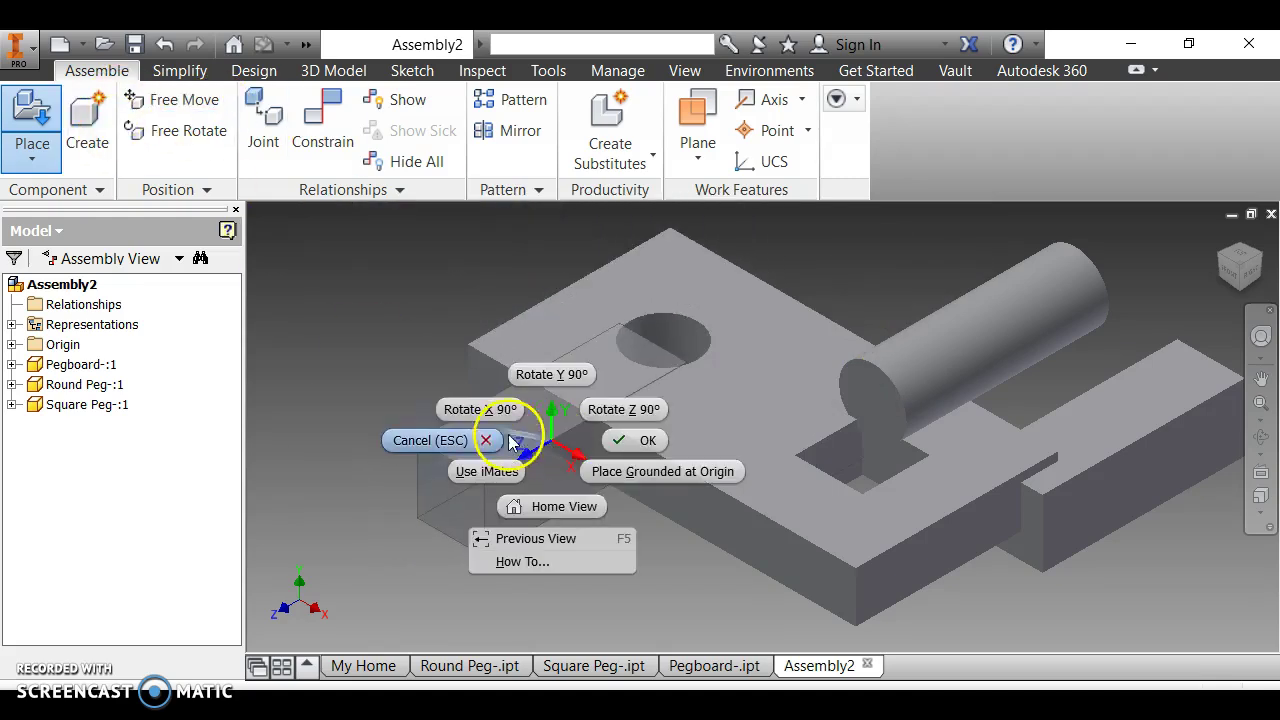
pyautogui.click(465, 441)
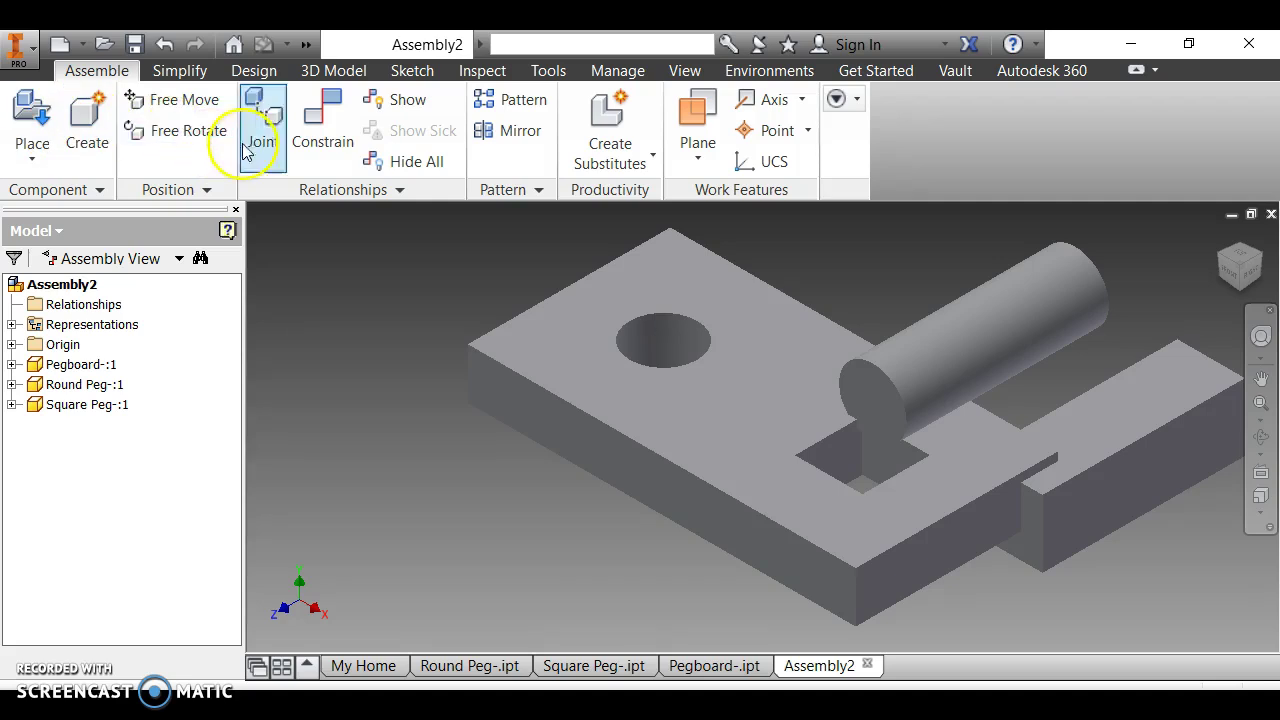
# Step: Mate the round peg's axis to the pegboard's round hole and slide it down through the board
pyautogui.click(322, 130)
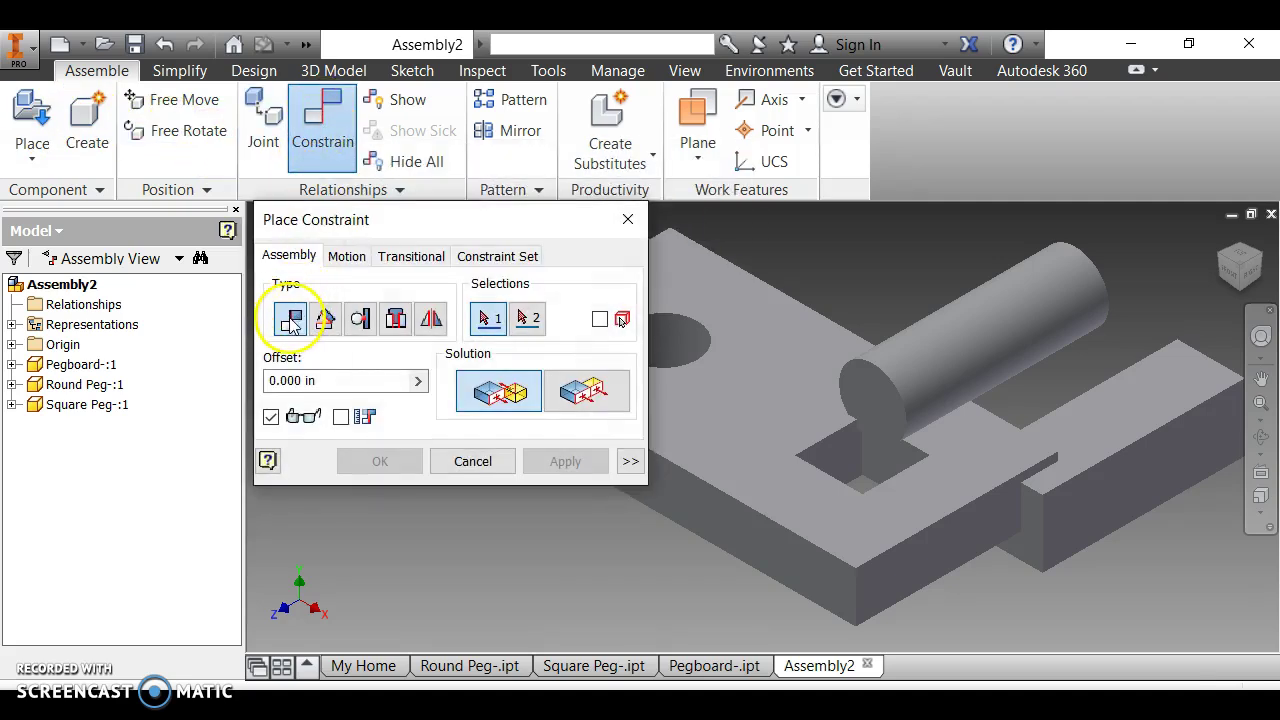
pyautogui.click(965, 350)
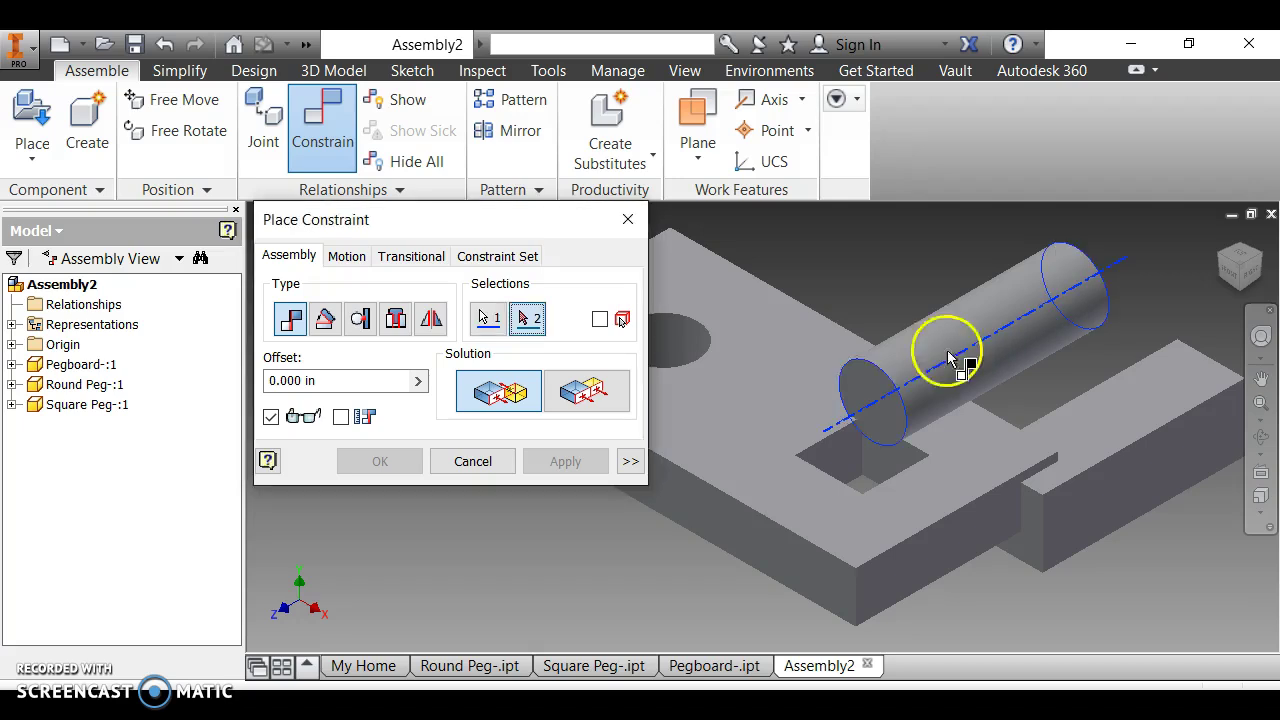
pyautogui.click(672, 362)
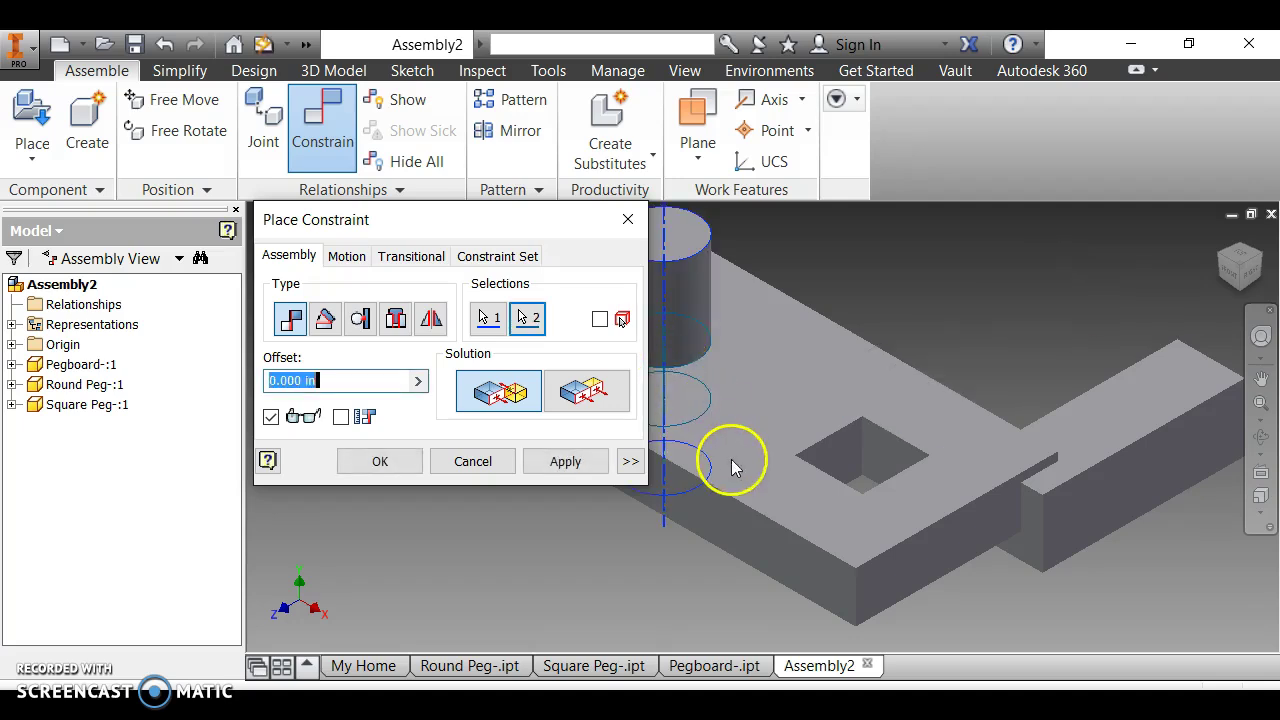
pyautogui.click(400, 463)
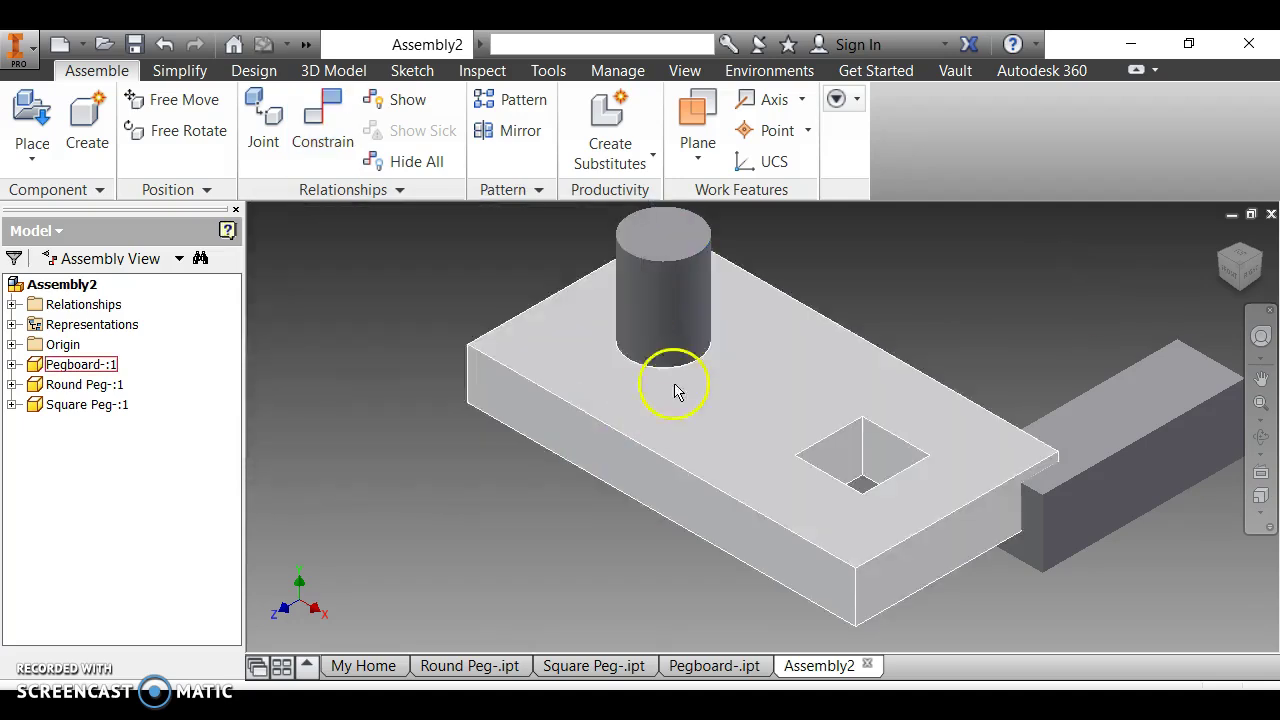
pyautogui.moveTo(670, 315); pyautogui.dragTo(688, 377)
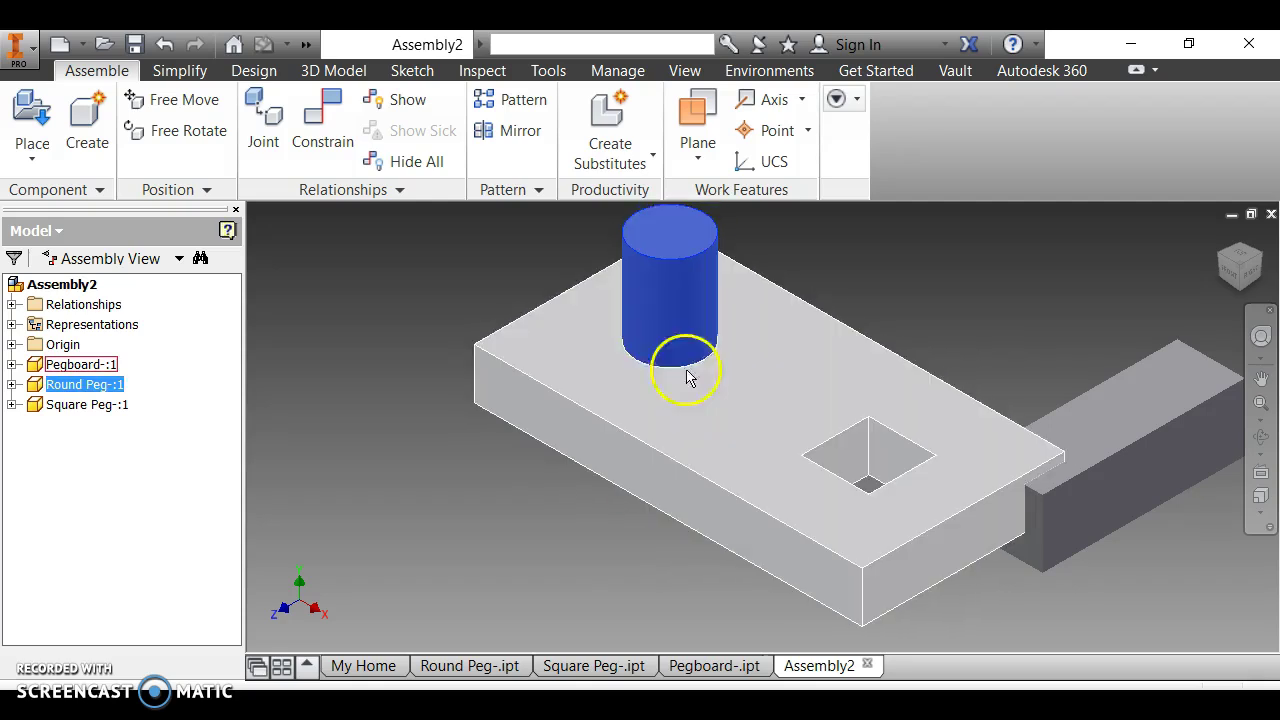
pyautogui.click(697, 447)
pyautogui.click(700, 320)
pyautogui.moveTo(686, 314); pyautogui.dragTo(646, 274)
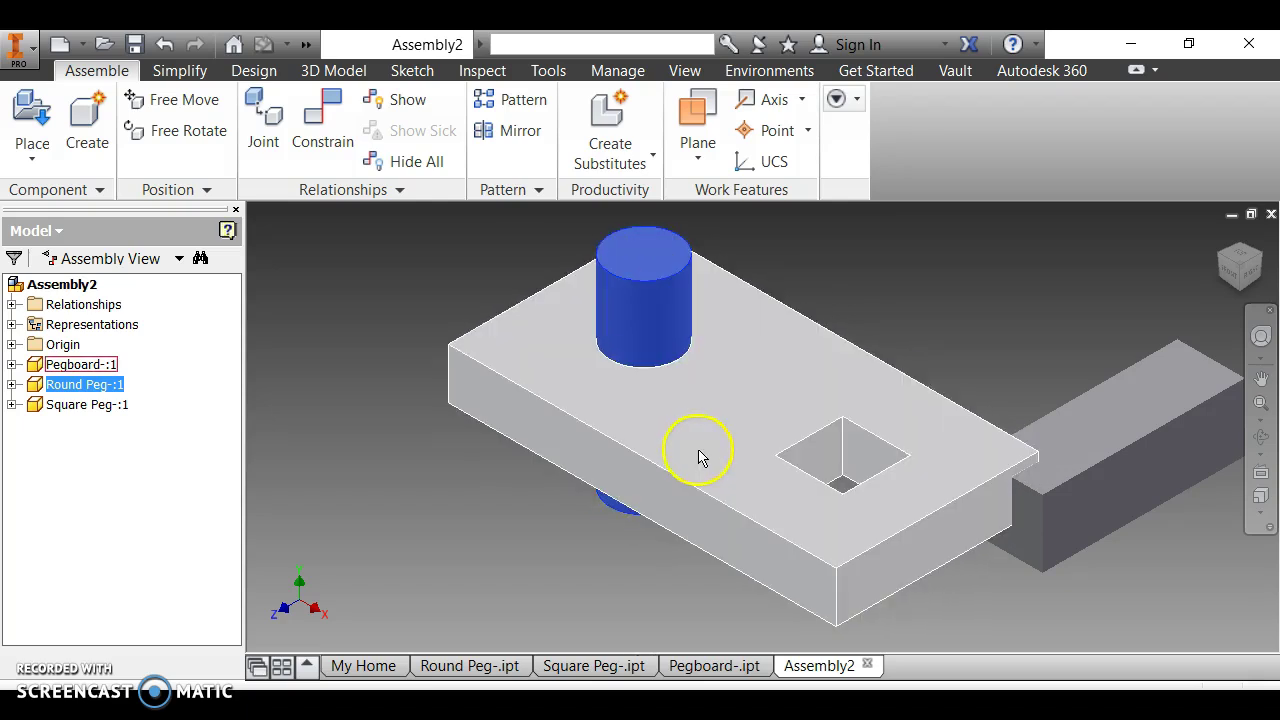
# Step: Set the Pegboard-:1 component as Grounded
pyautogui.click(690, 444)
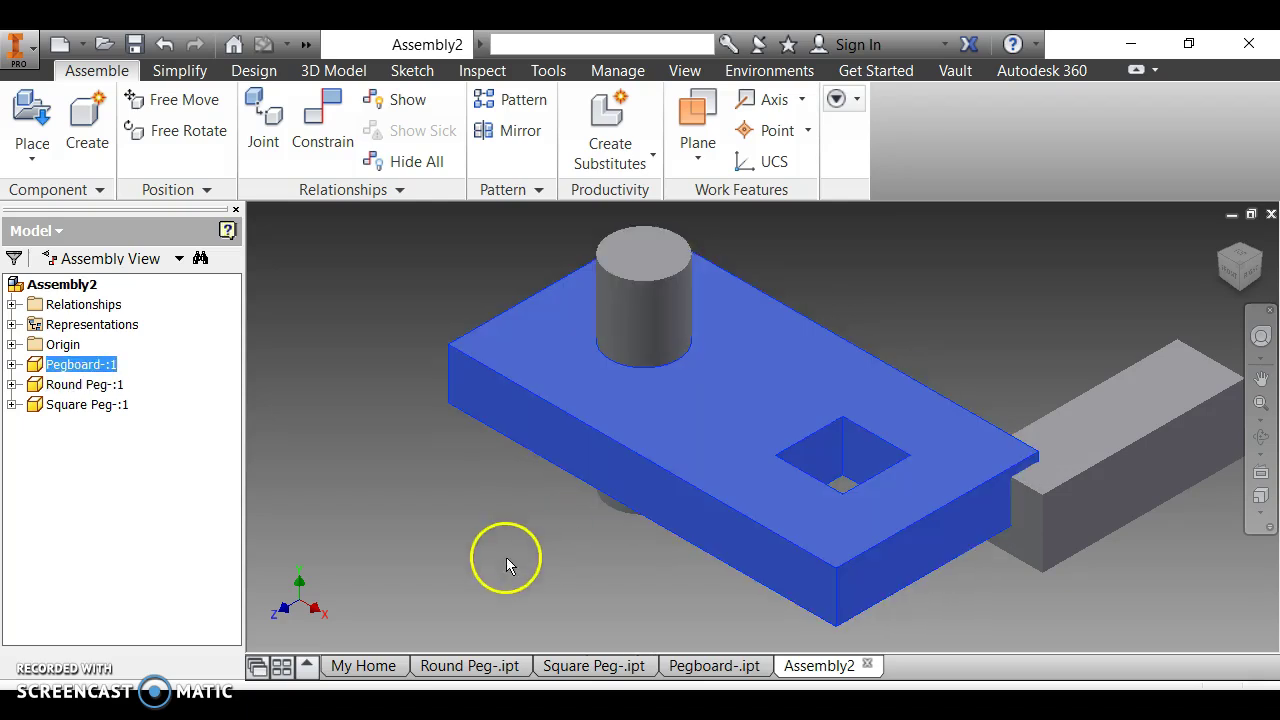
pyautogui.rightClick(670, 441)
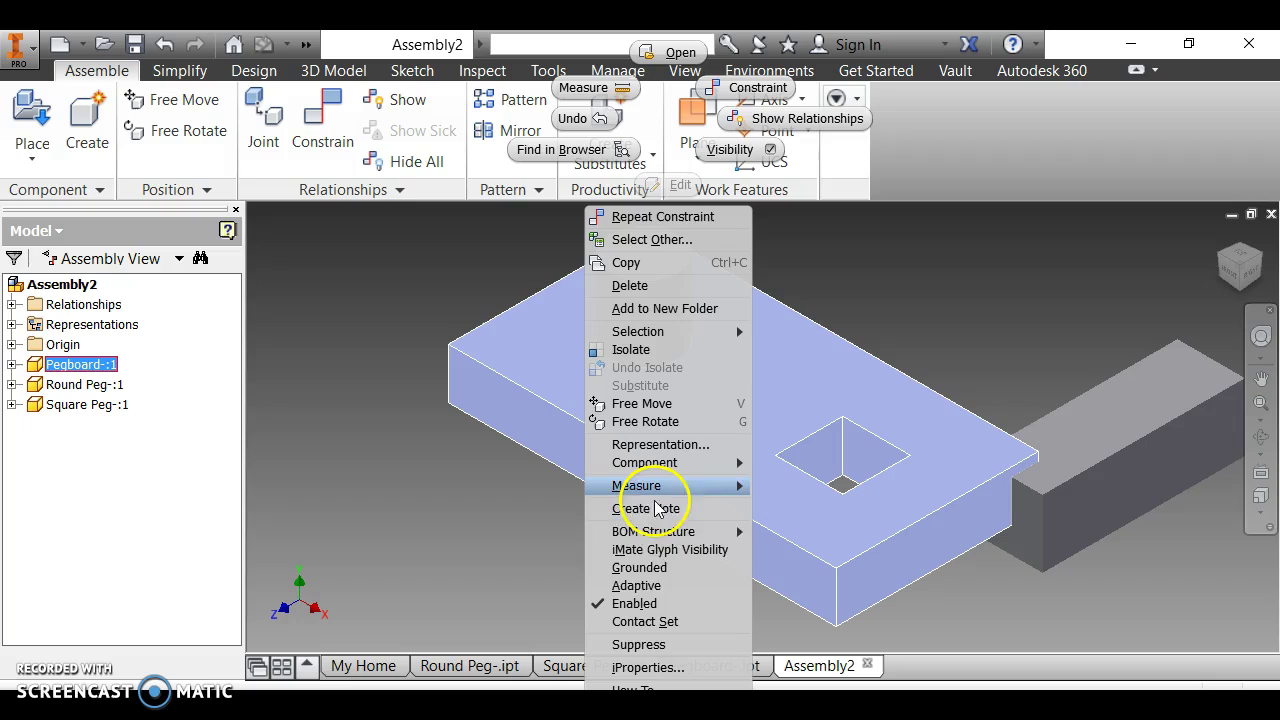
pyautogui.click(640, 568)
pyautogui.click(655, 308)
pyautogui.click(752, 436)
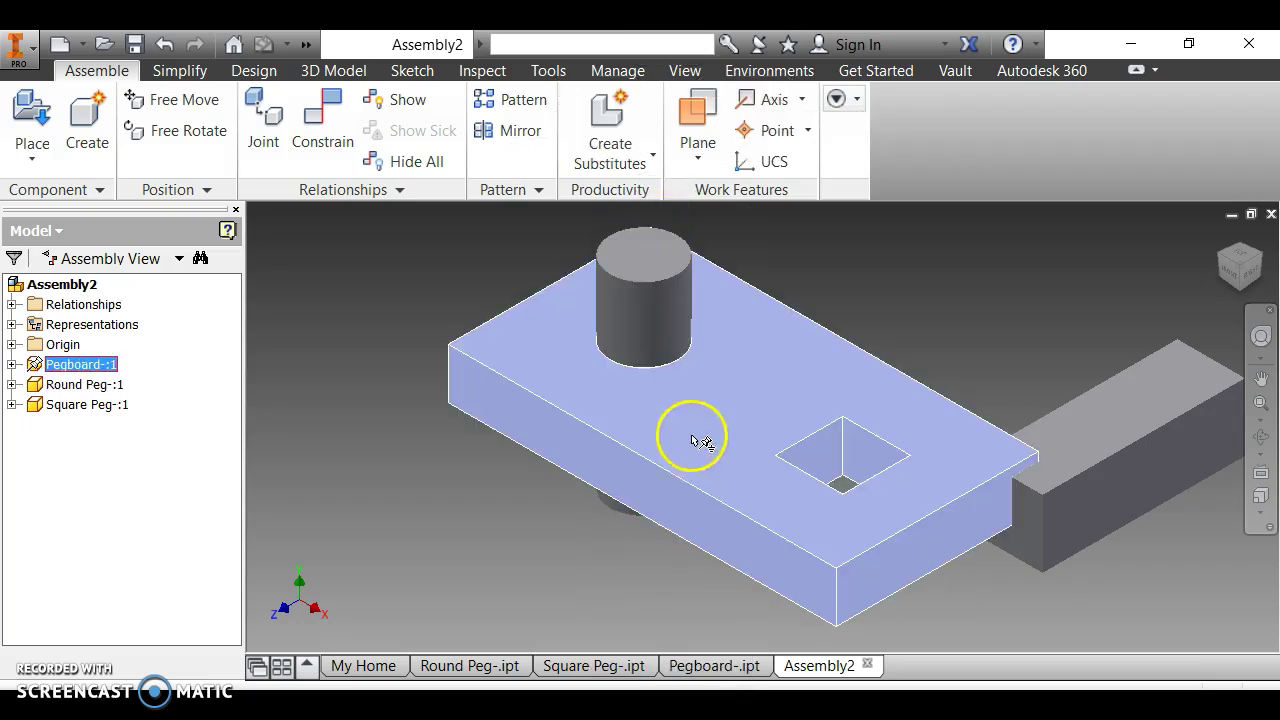
# Step: Mate the square peg's end face to the board's underside face, then slide the peg up into the square hole
pyautogui.click(322, 150)
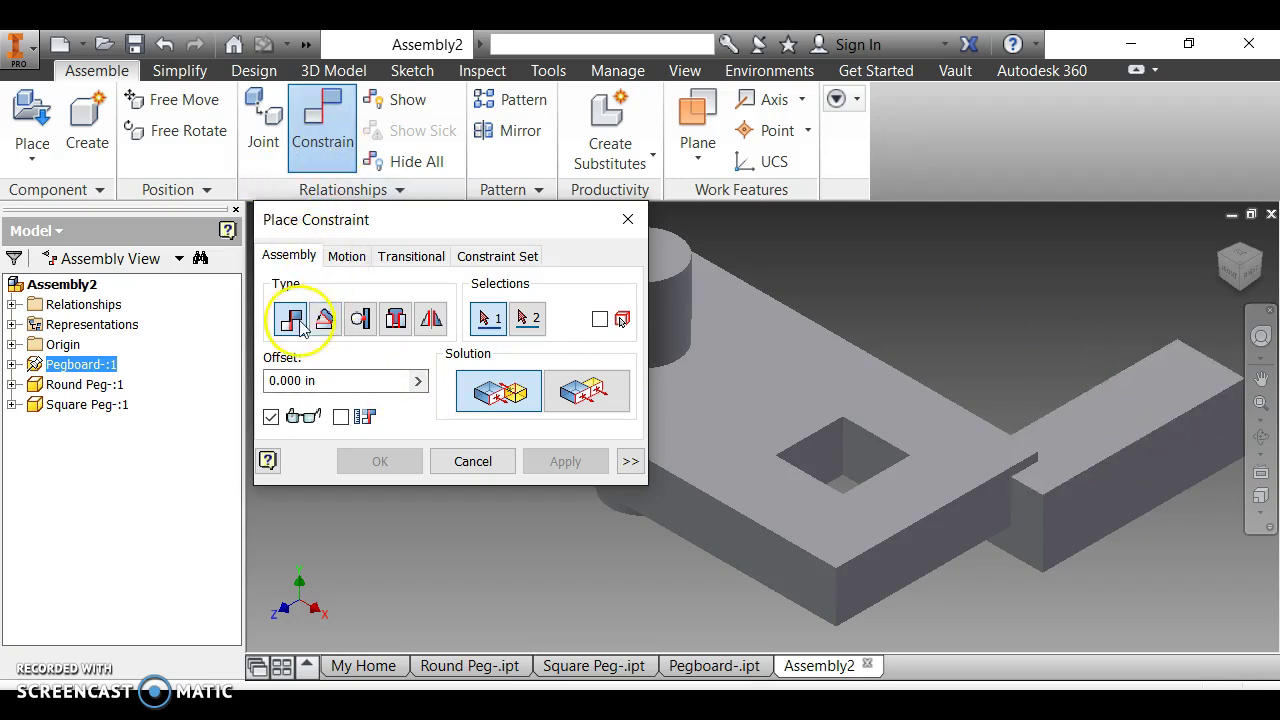
pyautogui.click(1136, 402)
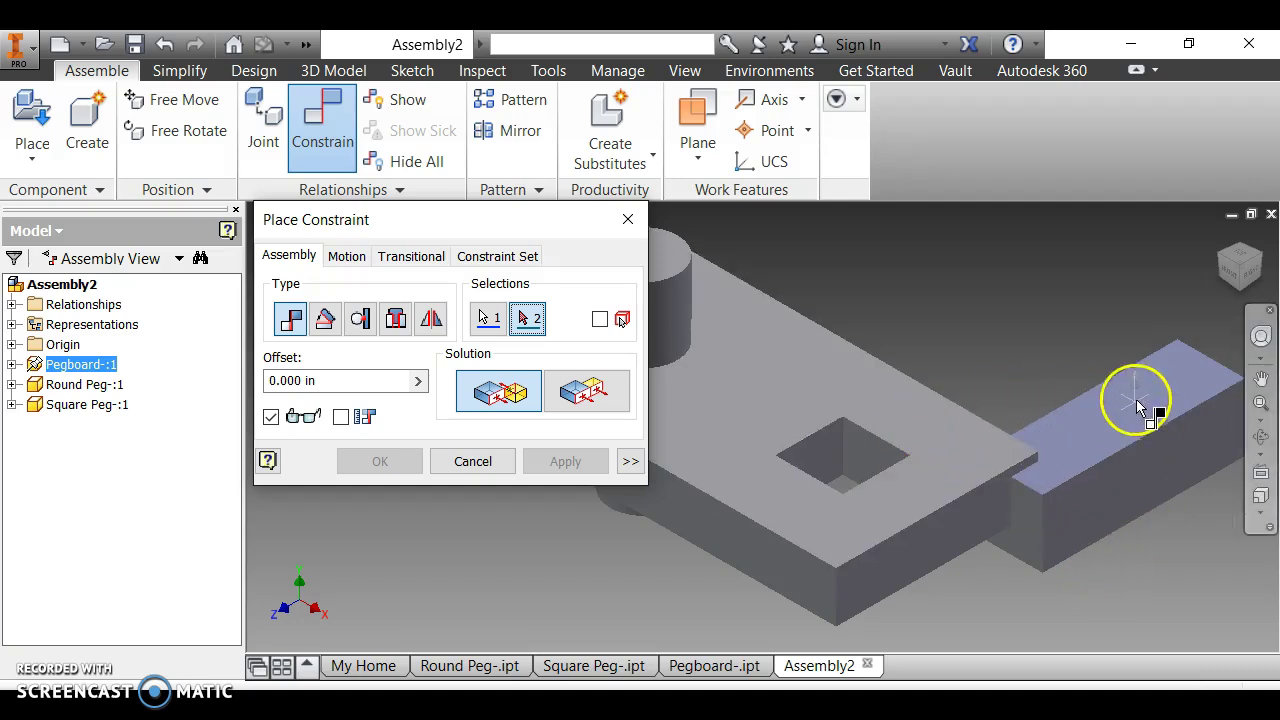
pyautogui.keyDown('shift'); pyautogui.moveTo(894, 451); pyautogui.dragTo(805, 525, button='middle'); pyautogui.keyUp('shift')
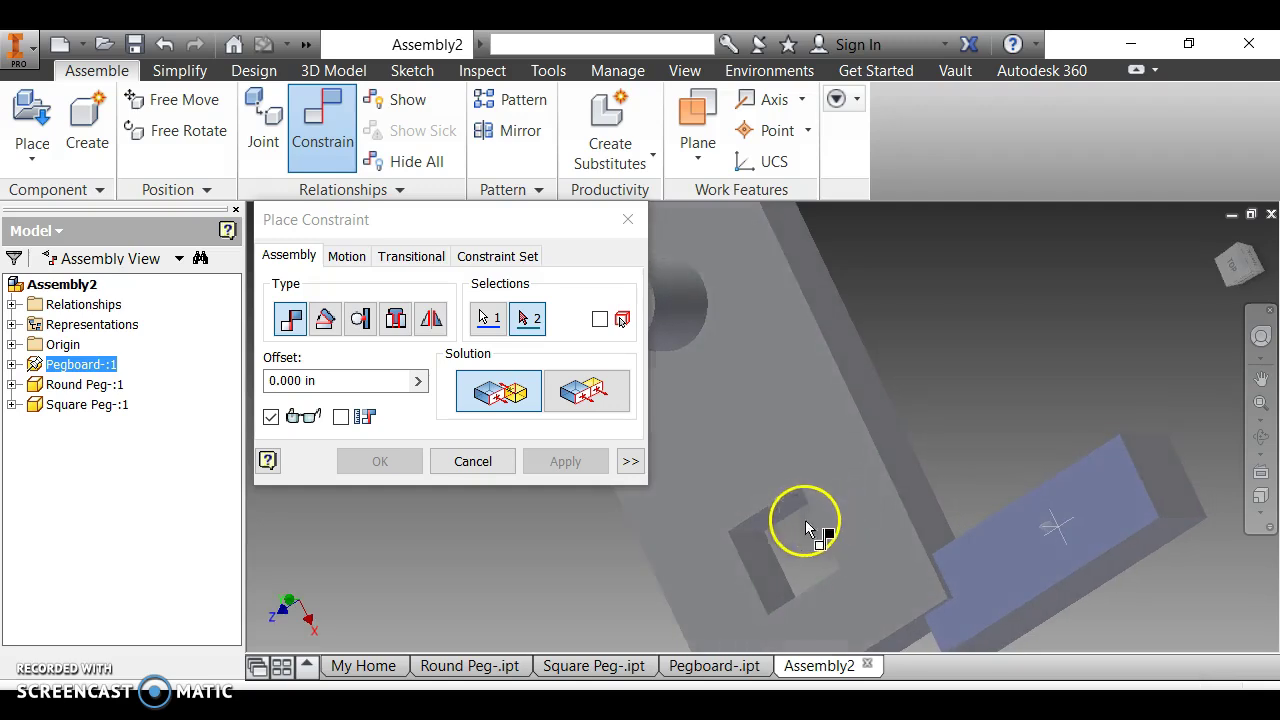
pyautogui.click(765, 577)
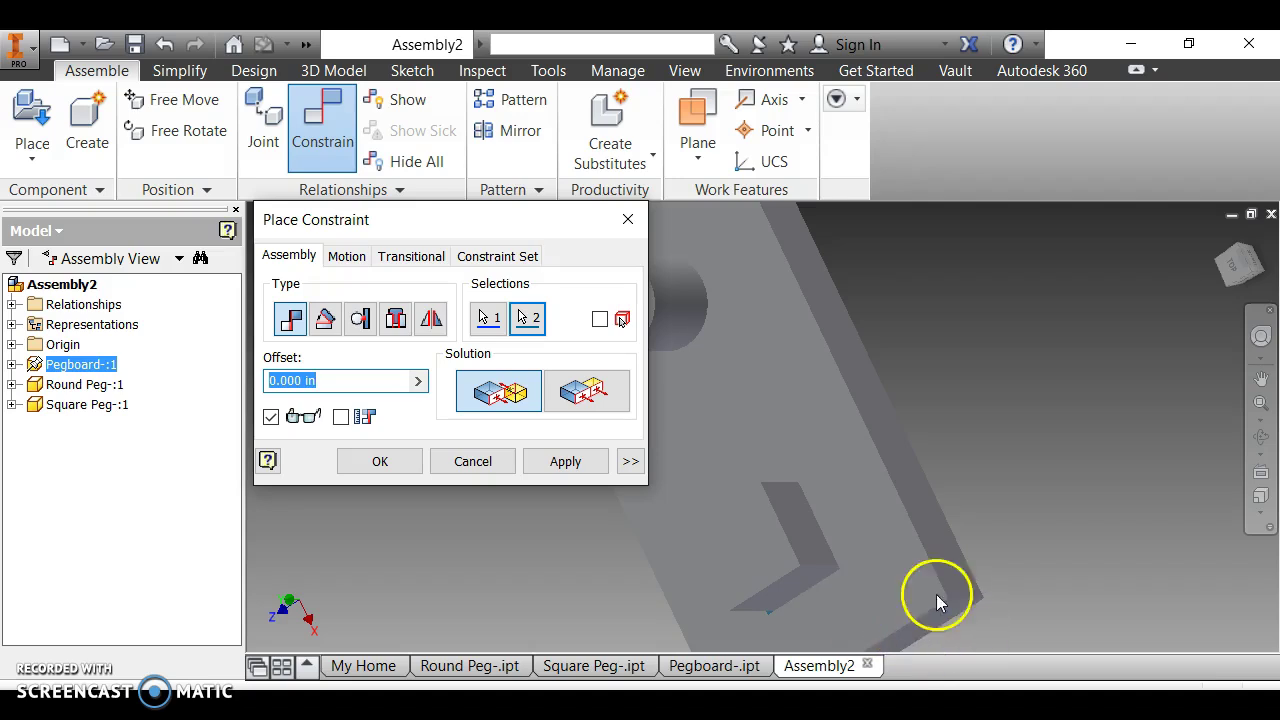
pyautogui.click(378, 463)
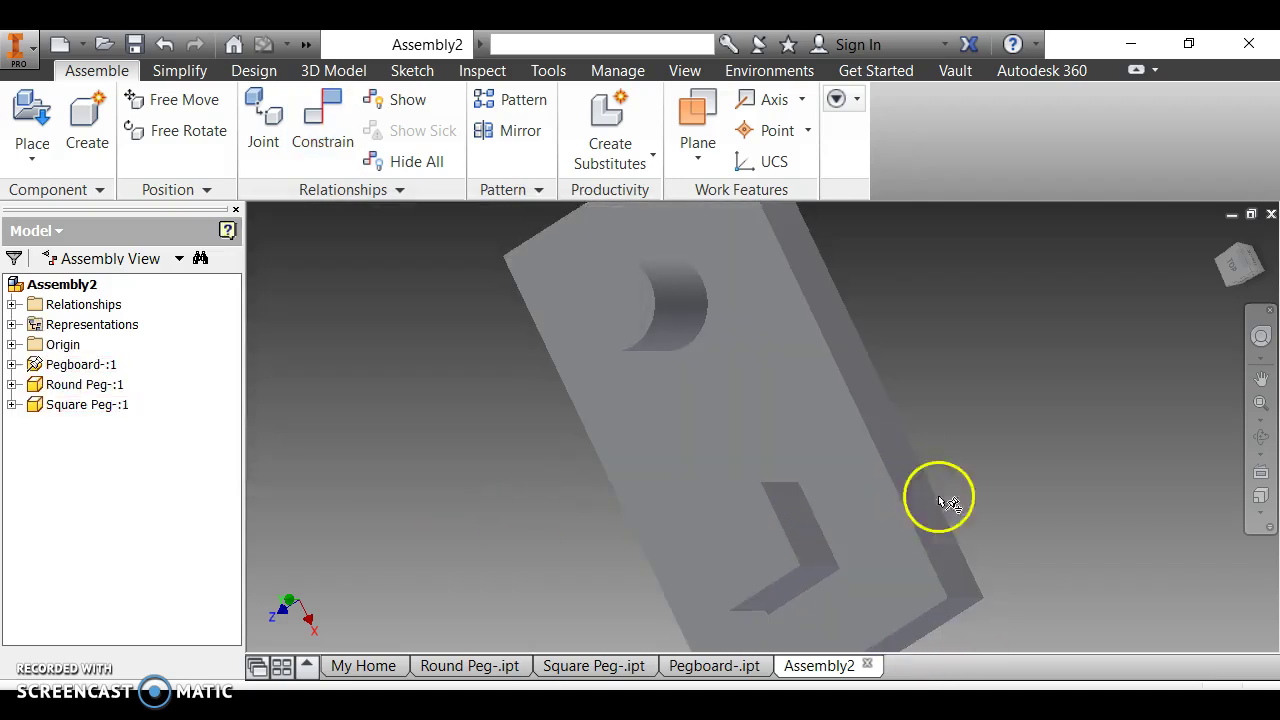
pyautogui.click(1231, 243)
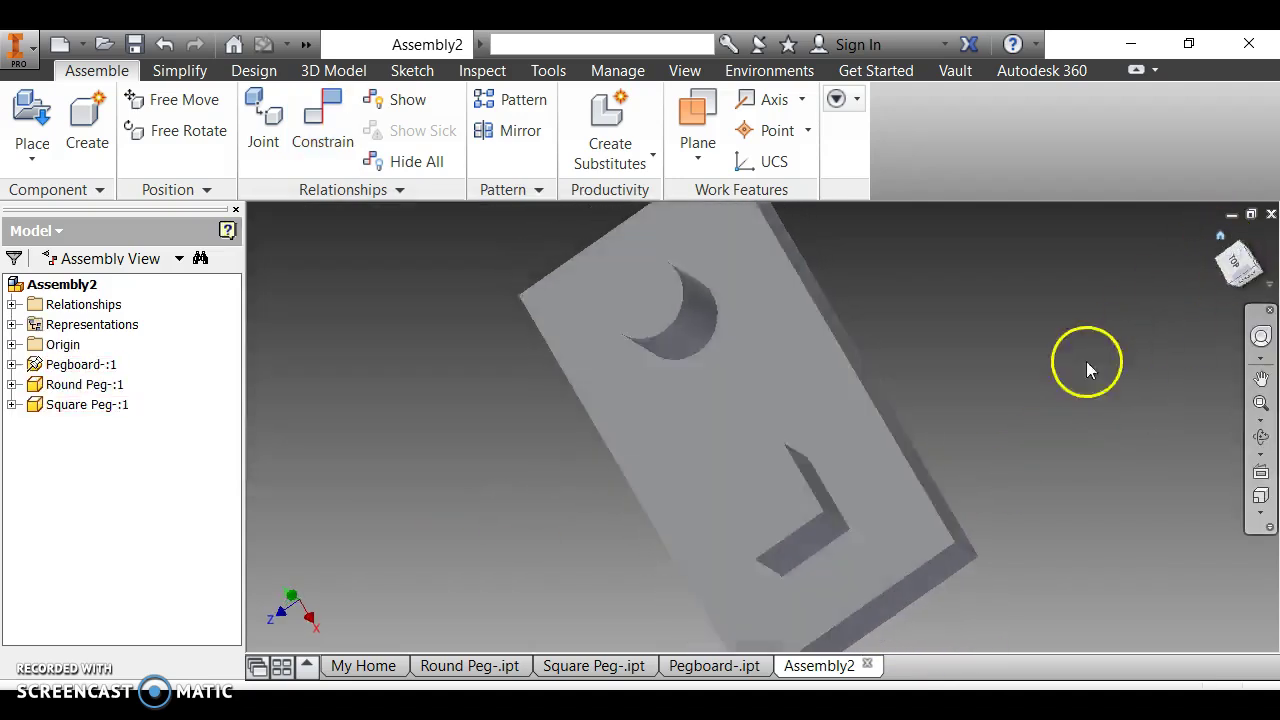
pyautogui.moveTo(843, 423); pyautogui.dragTo(808, 357)
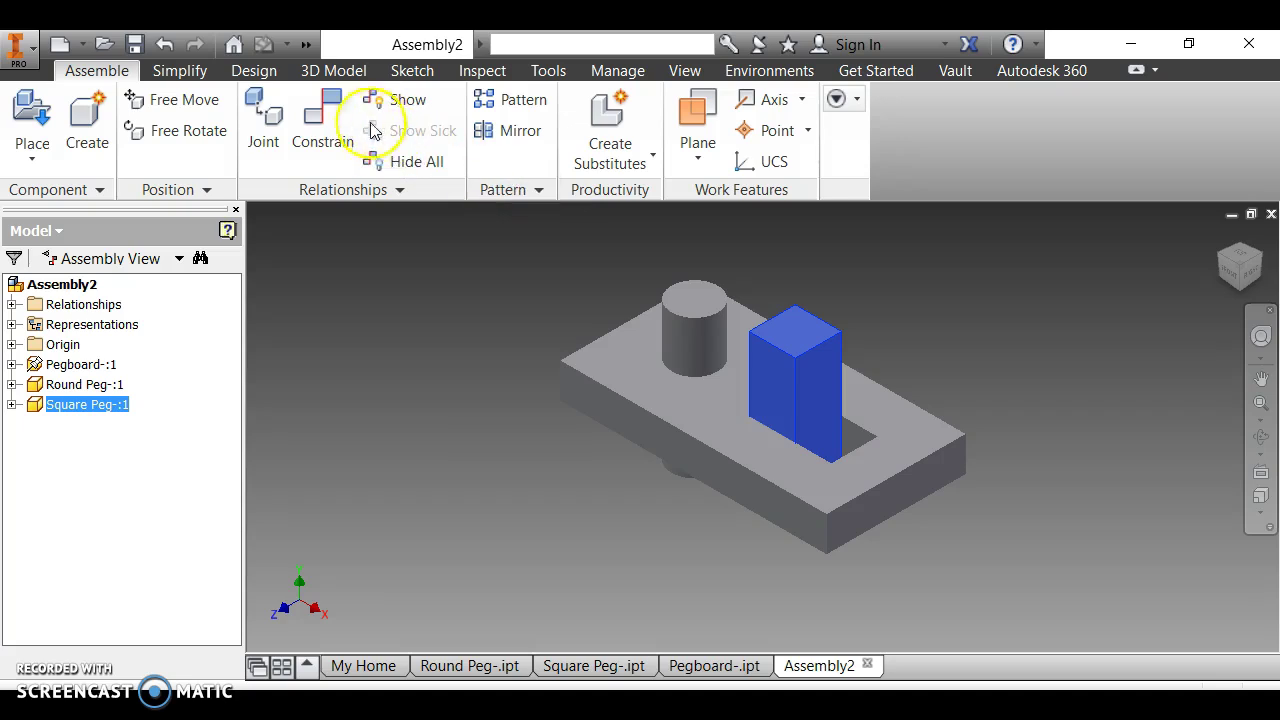
# Step: Mate the square hole's inner face to a matching side face of the square peg
pyautogui.click(320, 125)
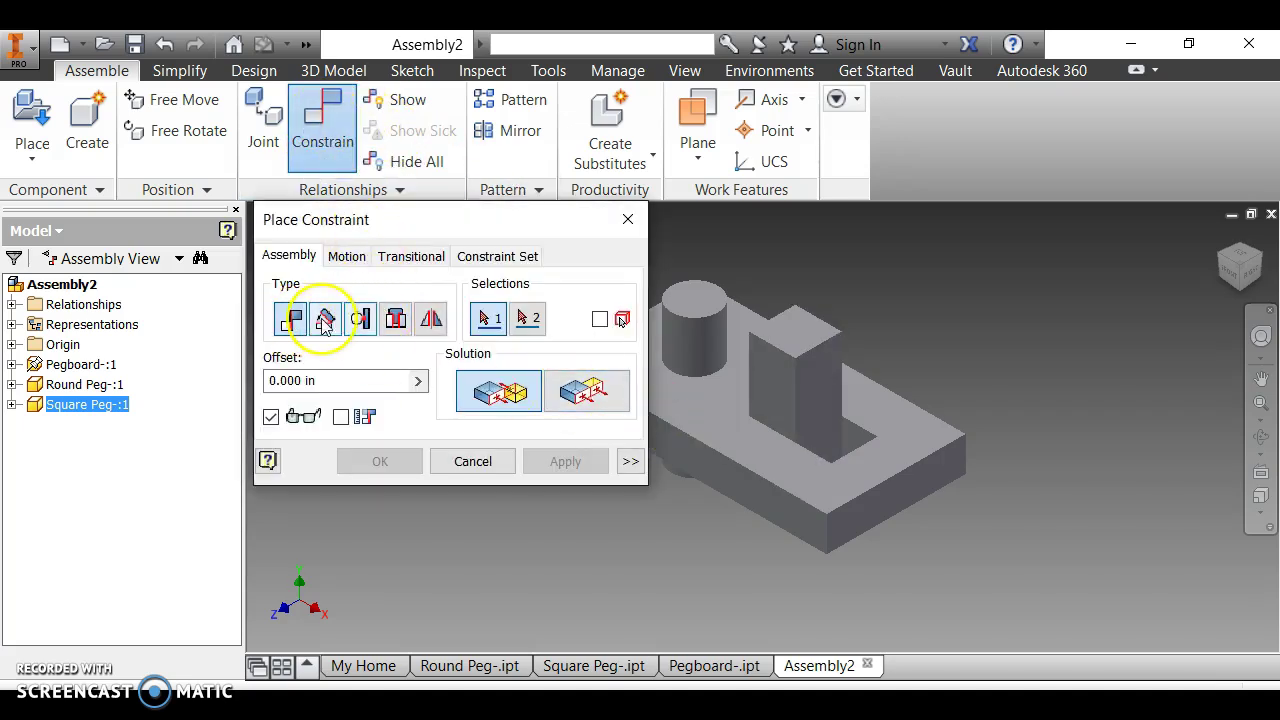
pyautogui.click(808, 374)
pyautogui.keyDown('shift'); pyautogui.moveTo(818, 400); pyautogui.dragTo(880, 434, button='middle'); pyautogui.keyUp('shift')
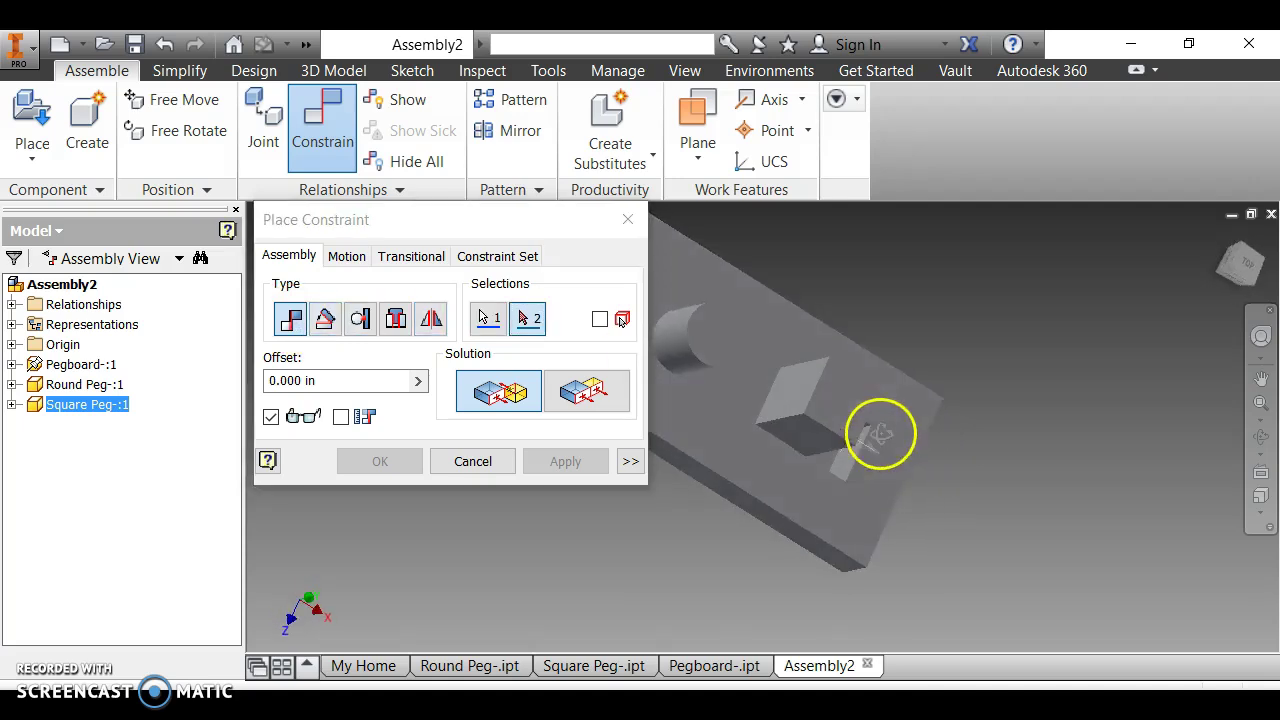
pyautogui.click(845, 475)
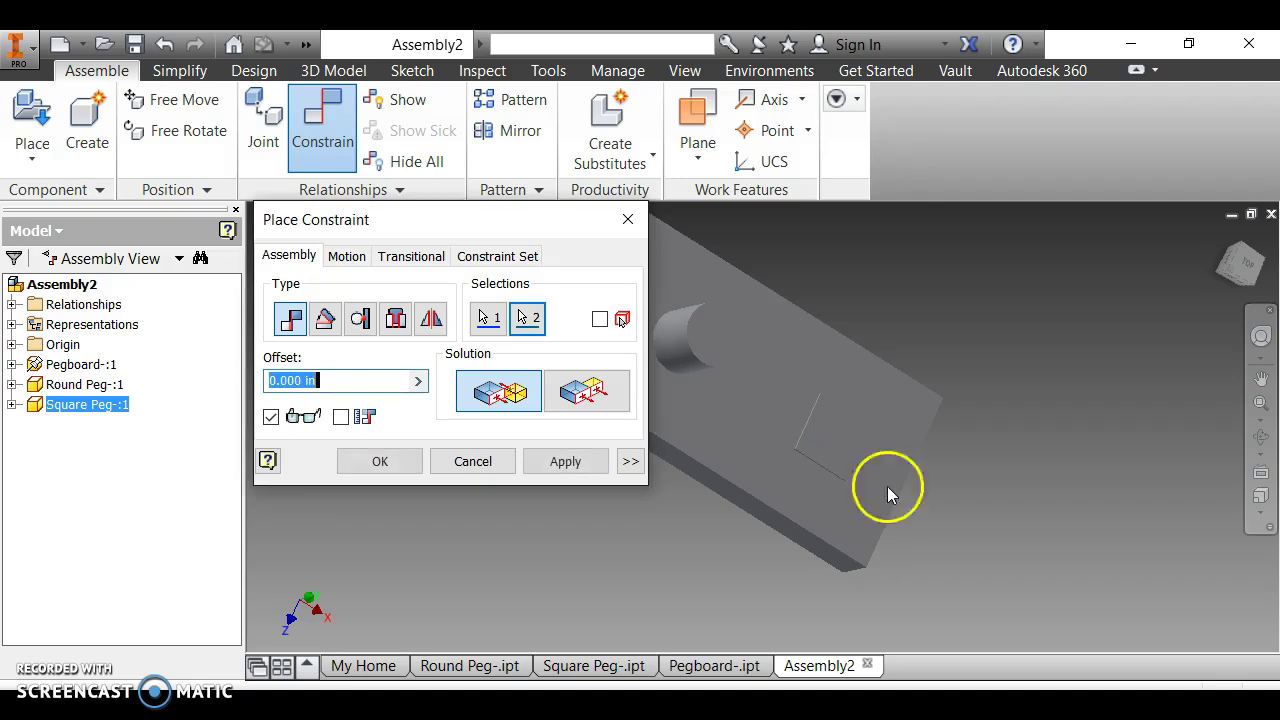
pyautogui.click(371, 465)
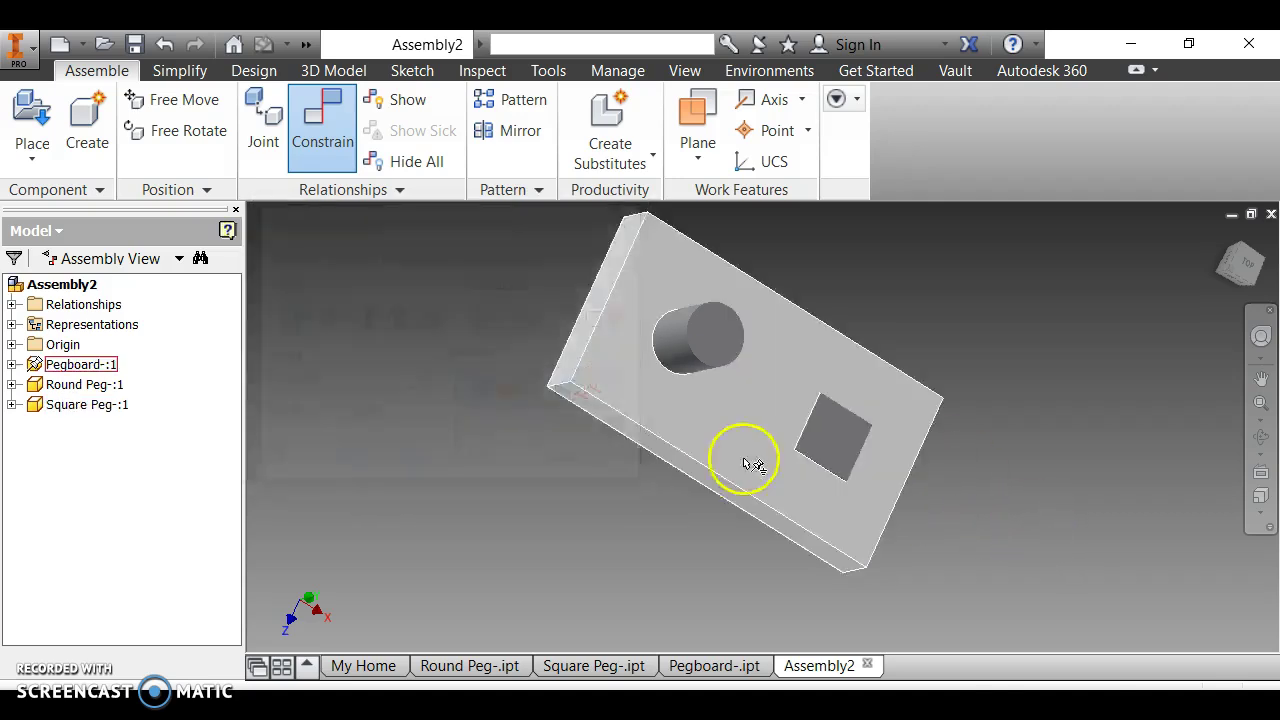
pyautogui.click(1222, 238)
pyautogui.click(832, 530)
pyautogui.click(696, 336)
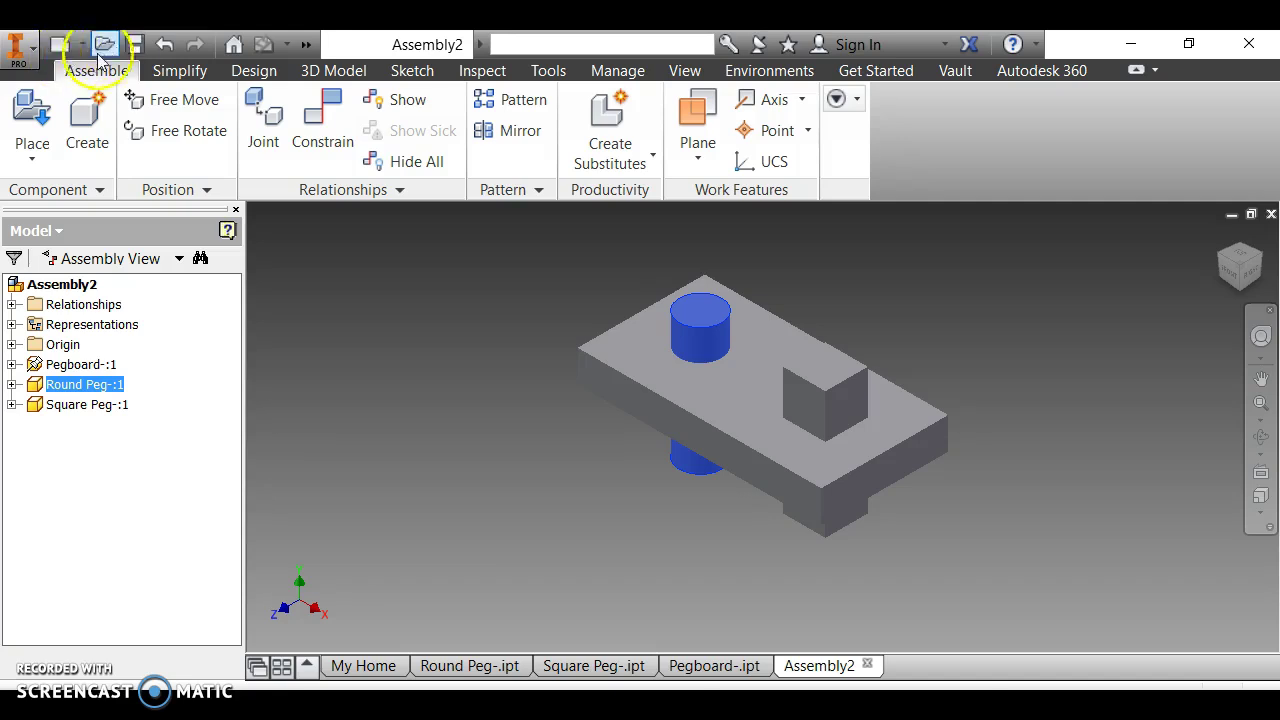
# Step: Save the assembly as 'Pegboard Toy-.iam' and reorient the view to check the pegs
pyautogui.click(134, 44)
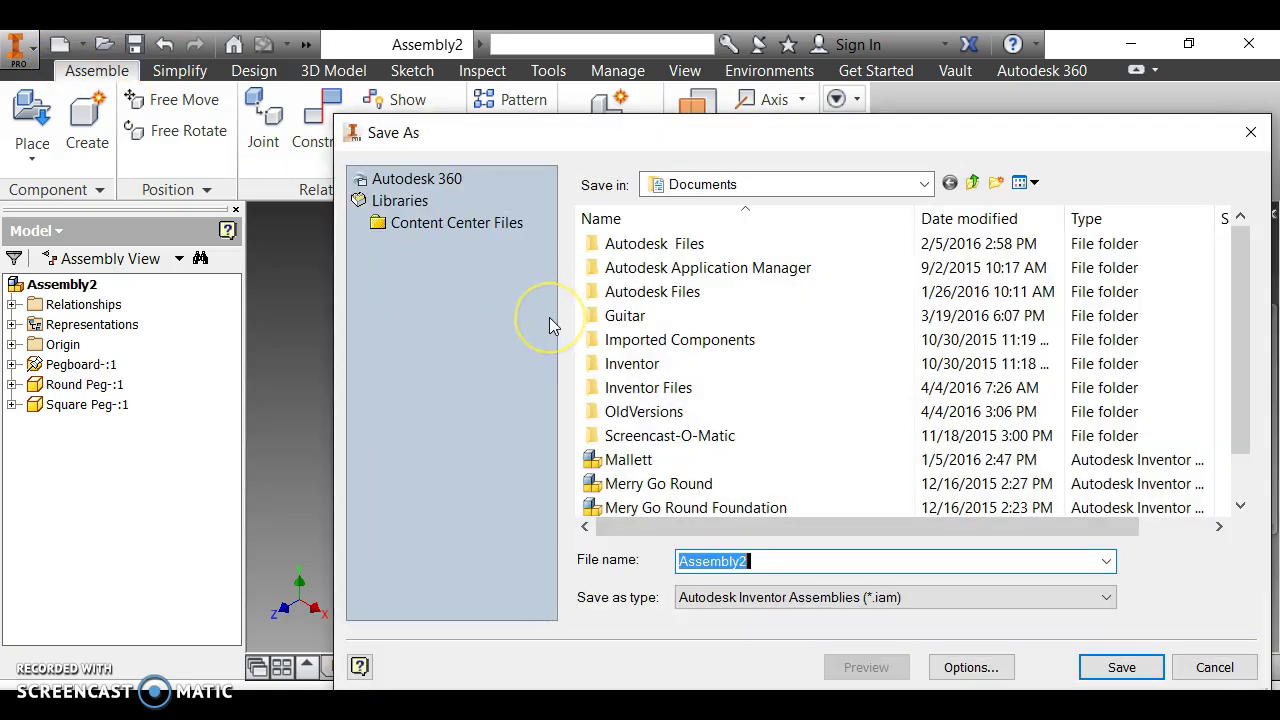
pyautogui.write('Pegb')
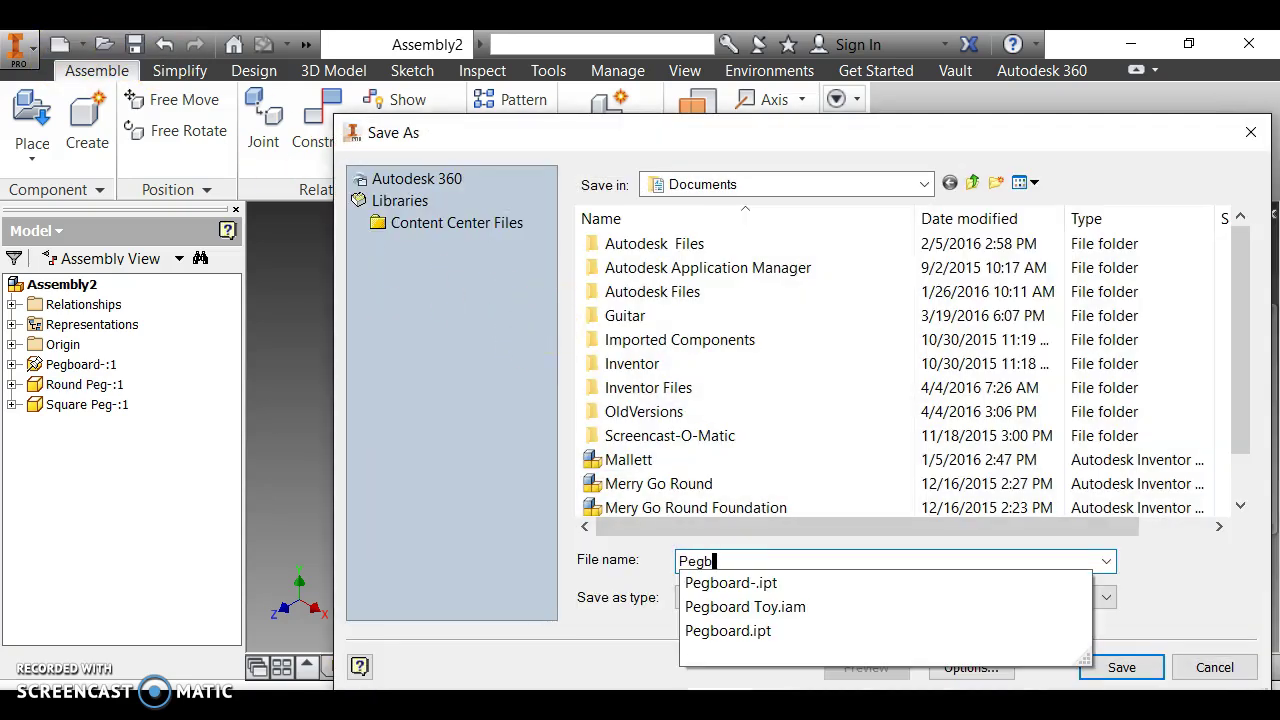
pyautogui.write('oard')
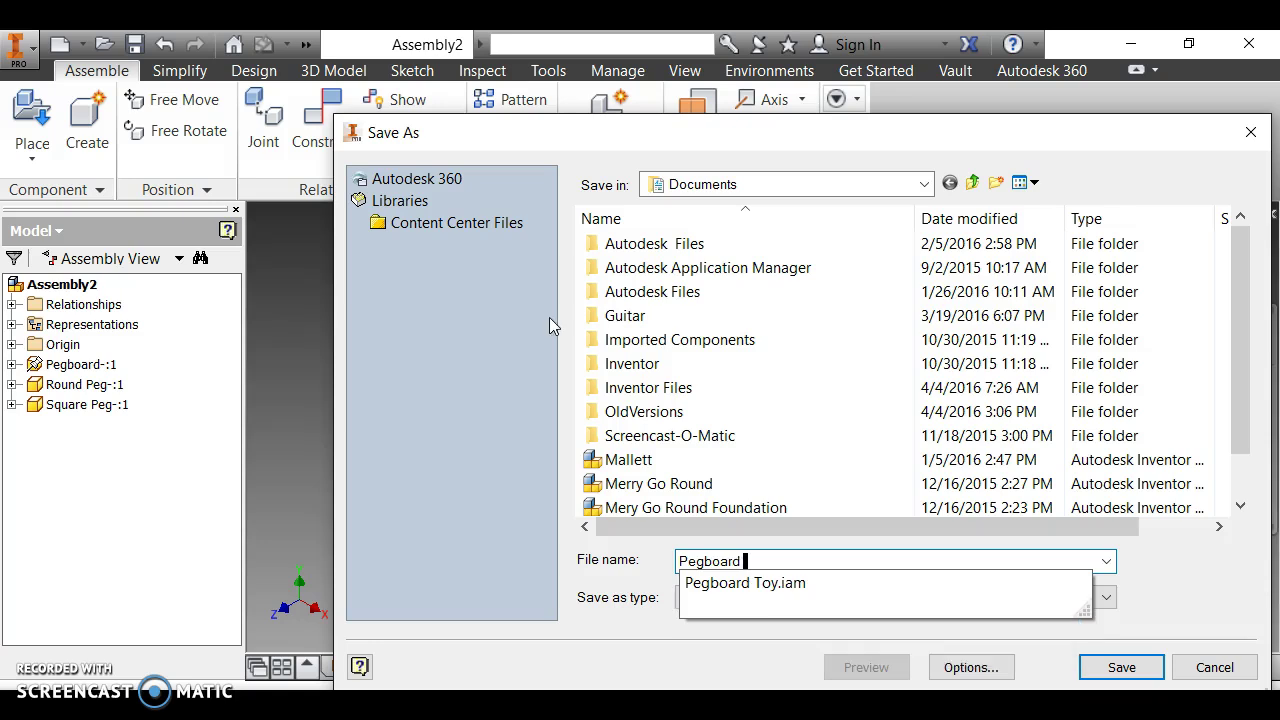
pyautogui.write(' Toy-')
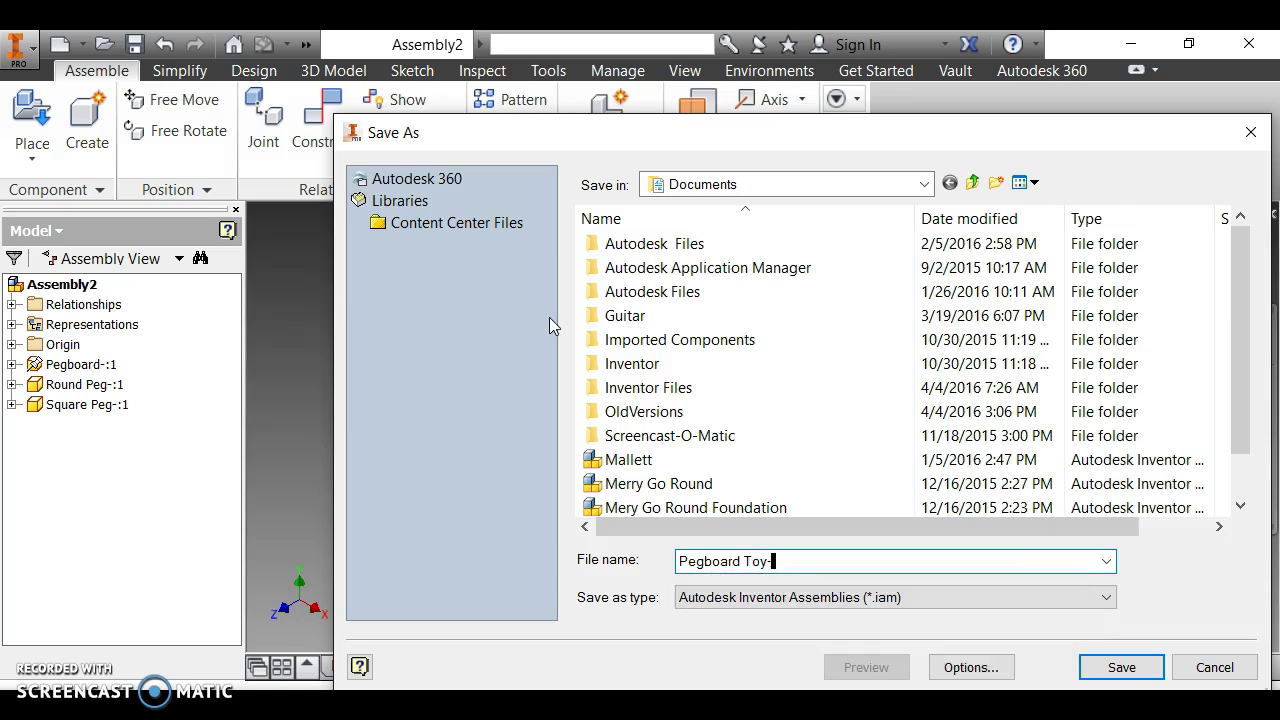
pyautogui.click(1121, 667)
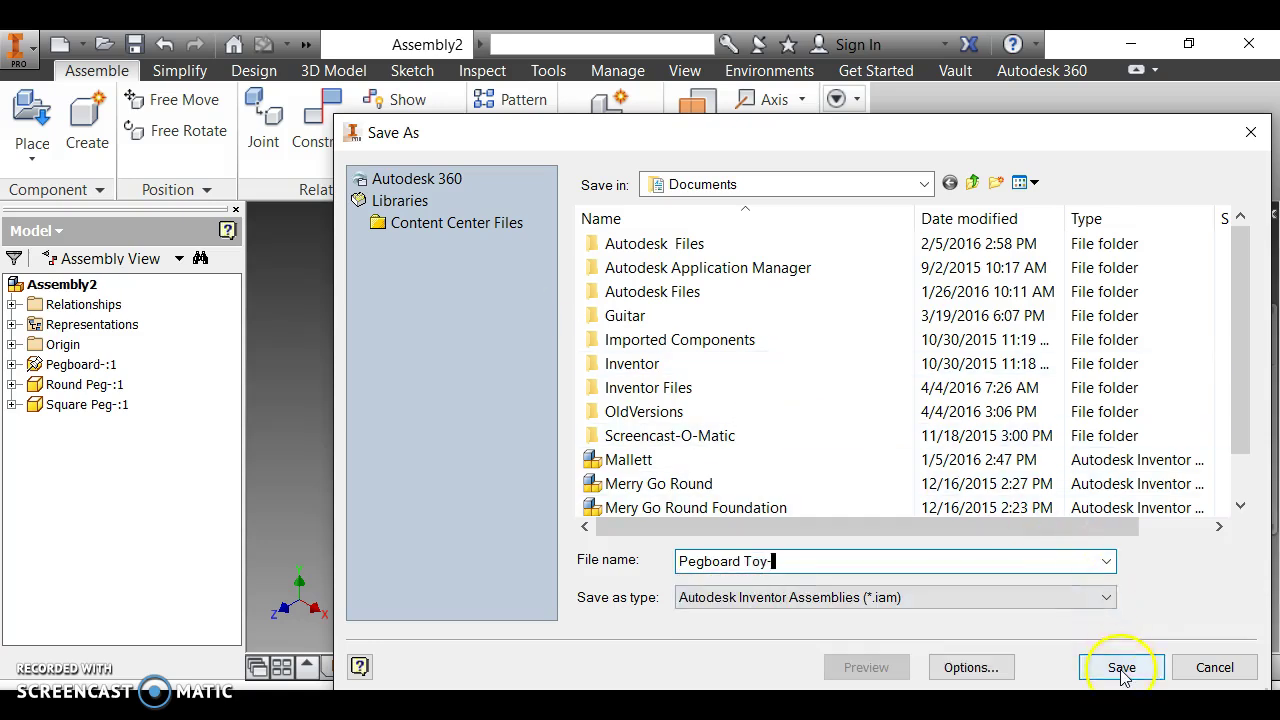
pyautogui.click(815, 404)
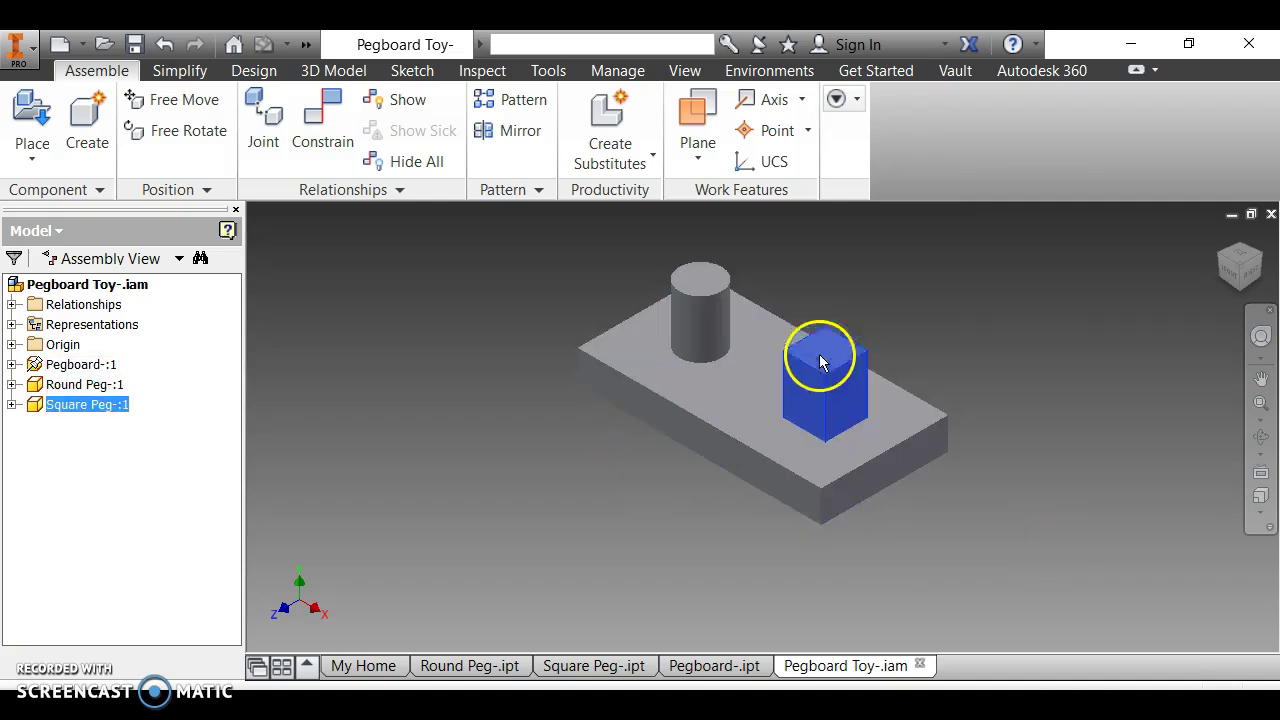
pyautogui.click(1240, 262)
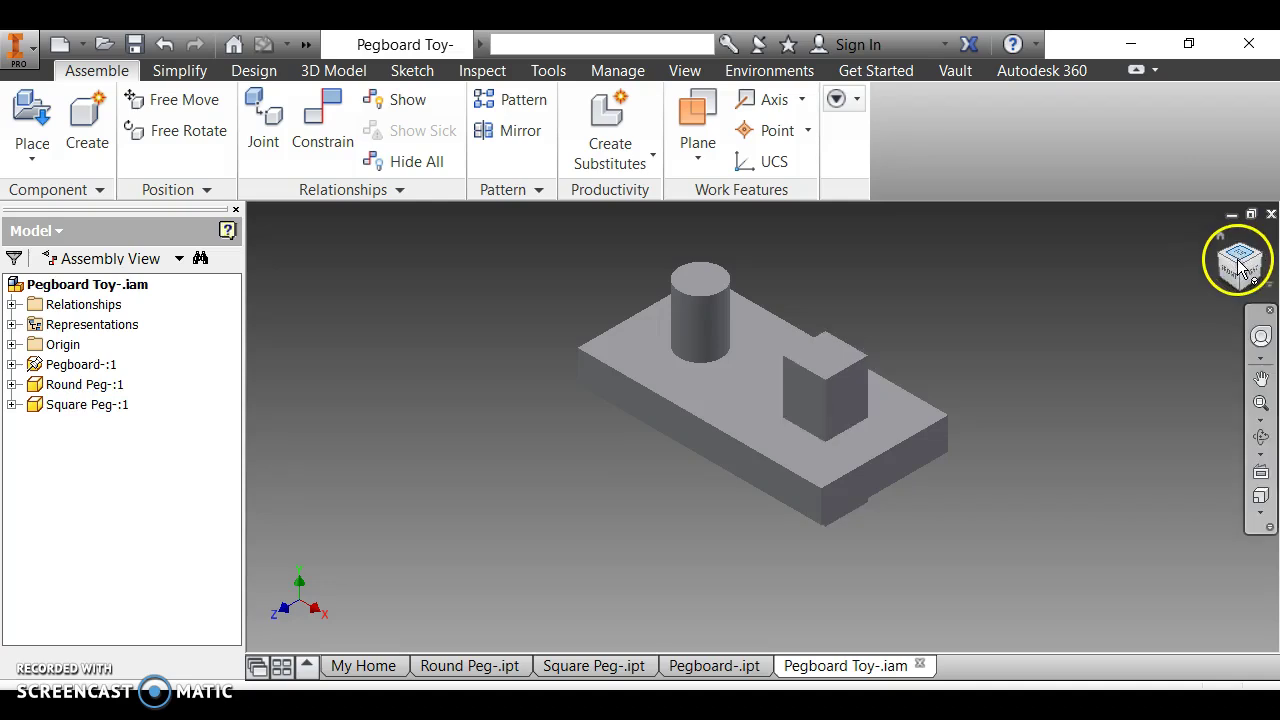